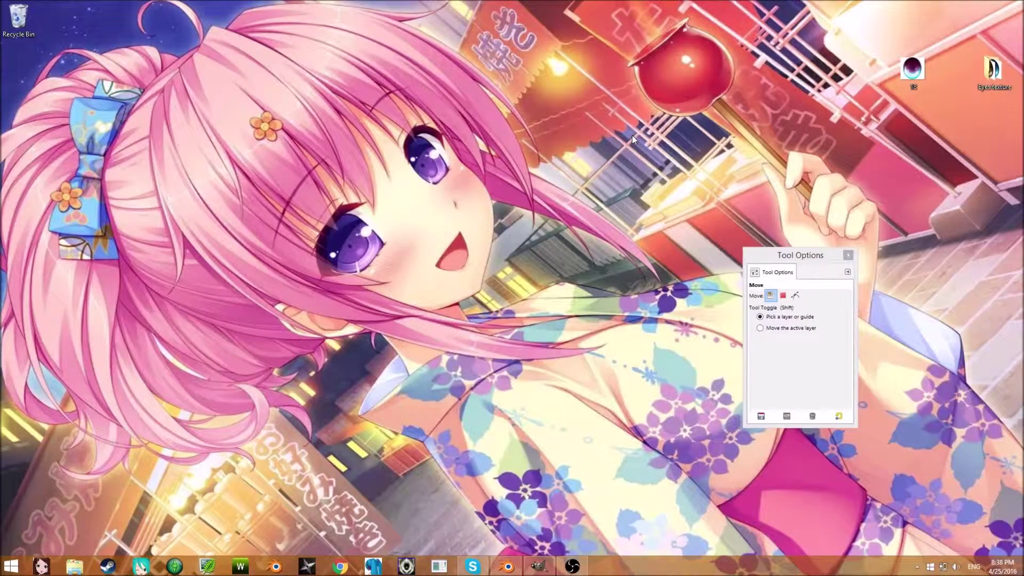
# Close the floating Tool Options window and point out the 18 image and the Eyes texture folder on the desktop
pyautogui.click(845, 257)
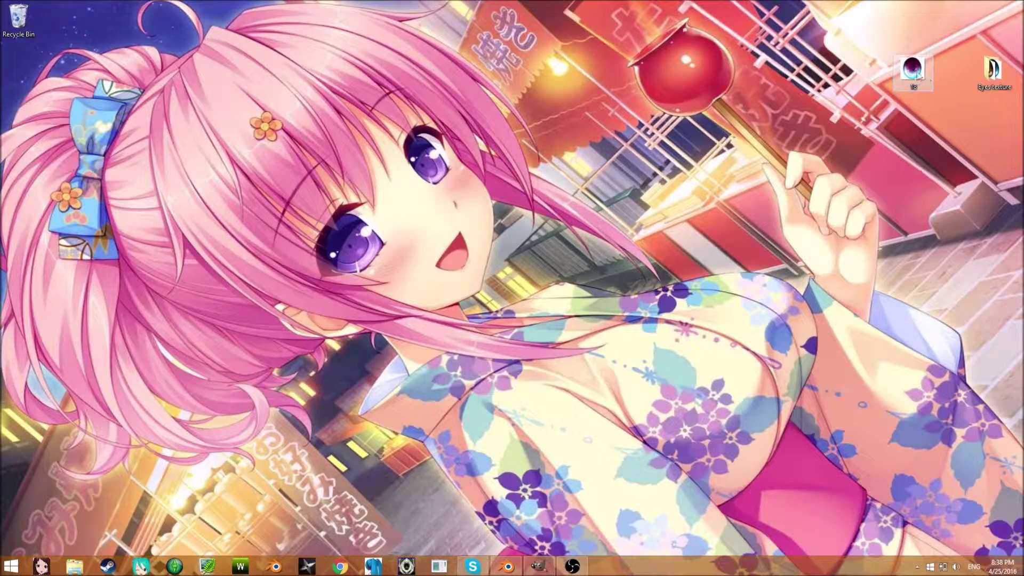
pyautogui.moveTo(914, 75)
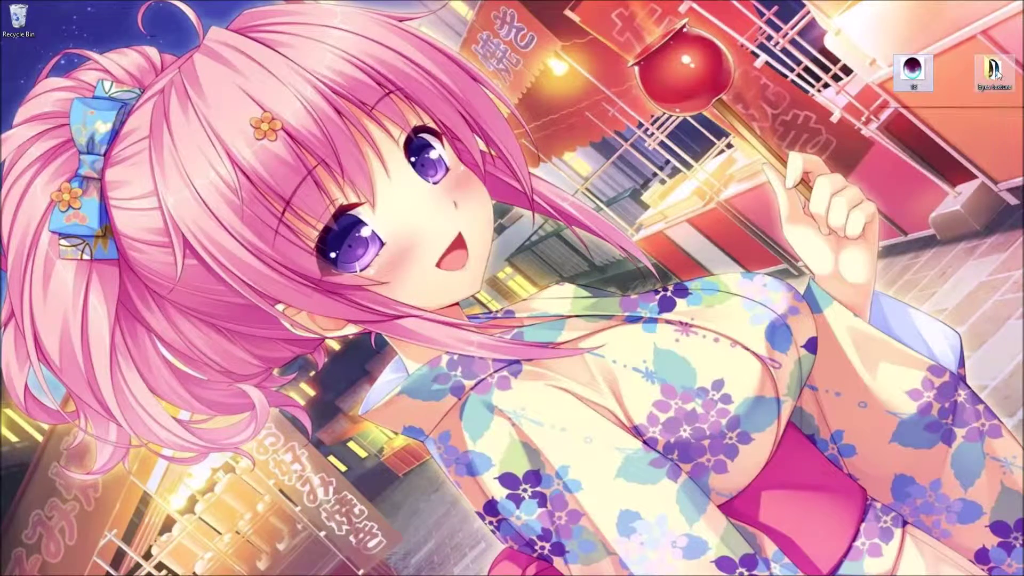
pyautogui.moveTo(995, 74)
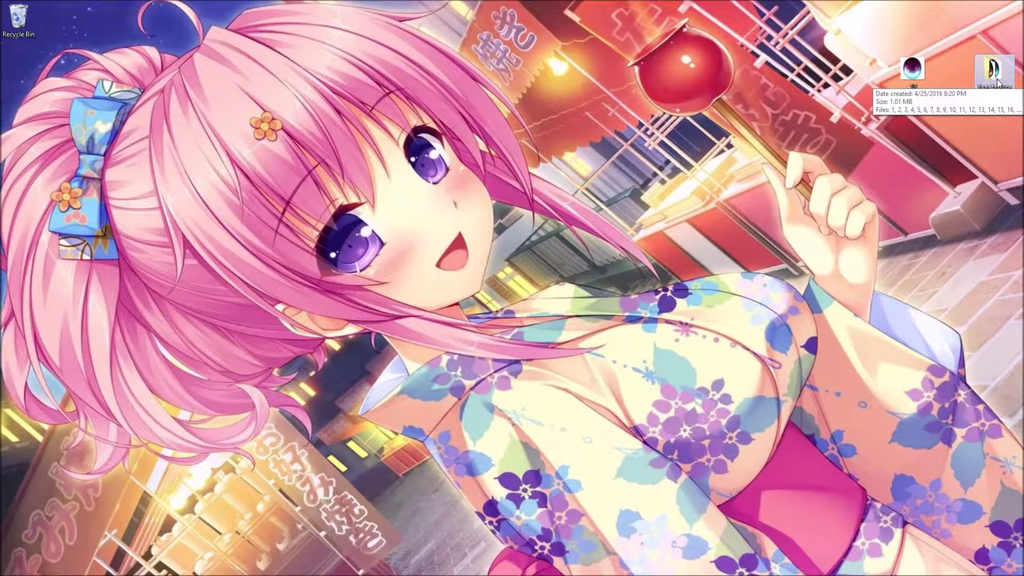
pyautogui.moveTo(888, 25); pyautogui.dragTo(1017, 130)
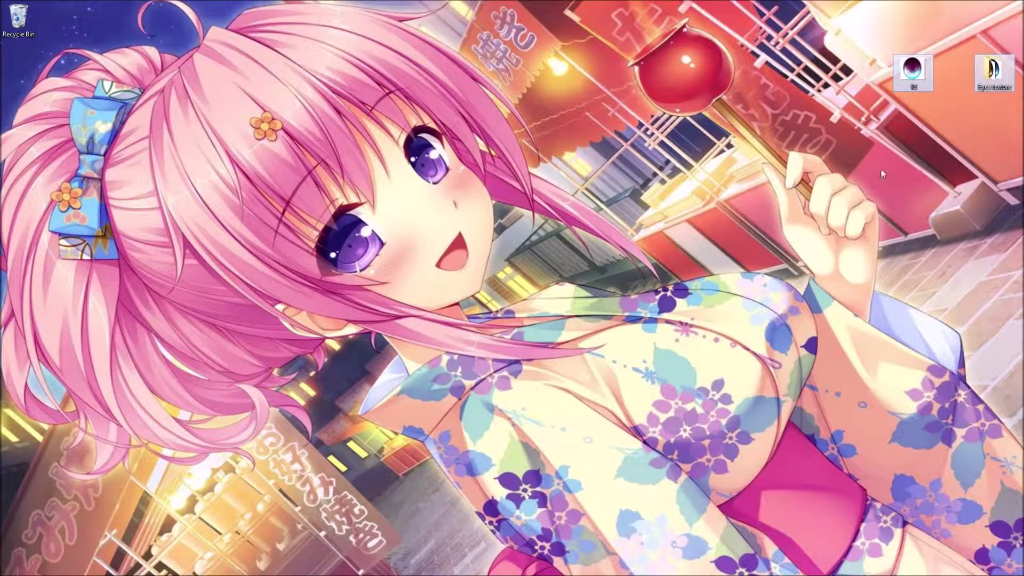
pyautogui.click(806, 211)
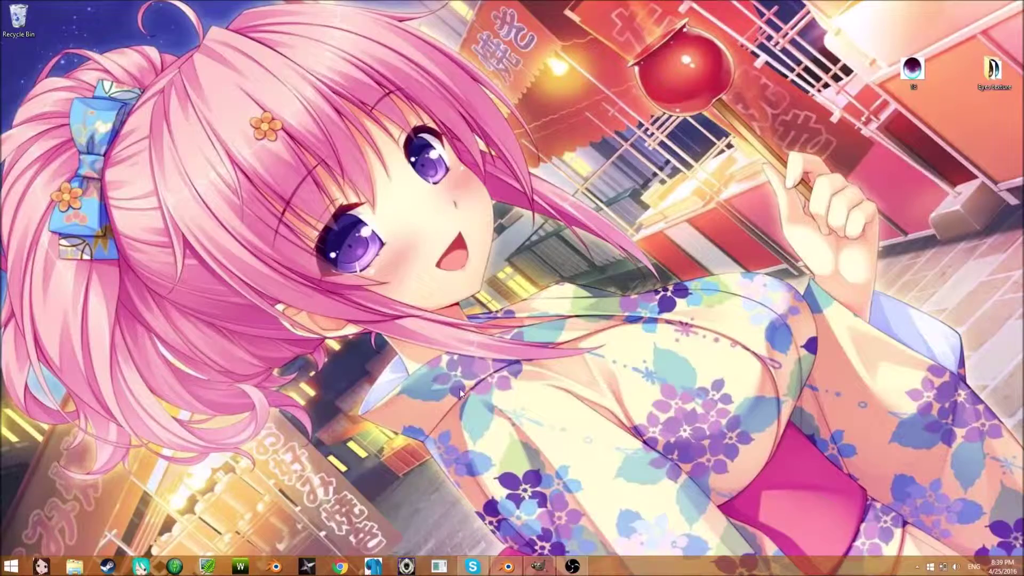
# Launch Pmx Editor and place its PmxView window beside the main editor window
pyautogui.click(384, 568)
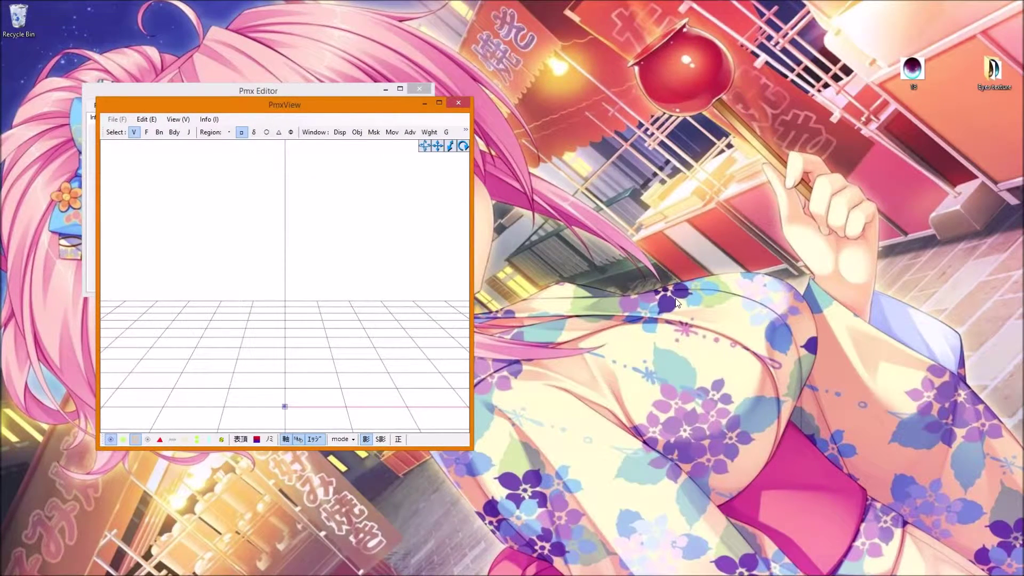
pyautogui.moveTo(260, 110); pyautogui.dragTo(620, 77)
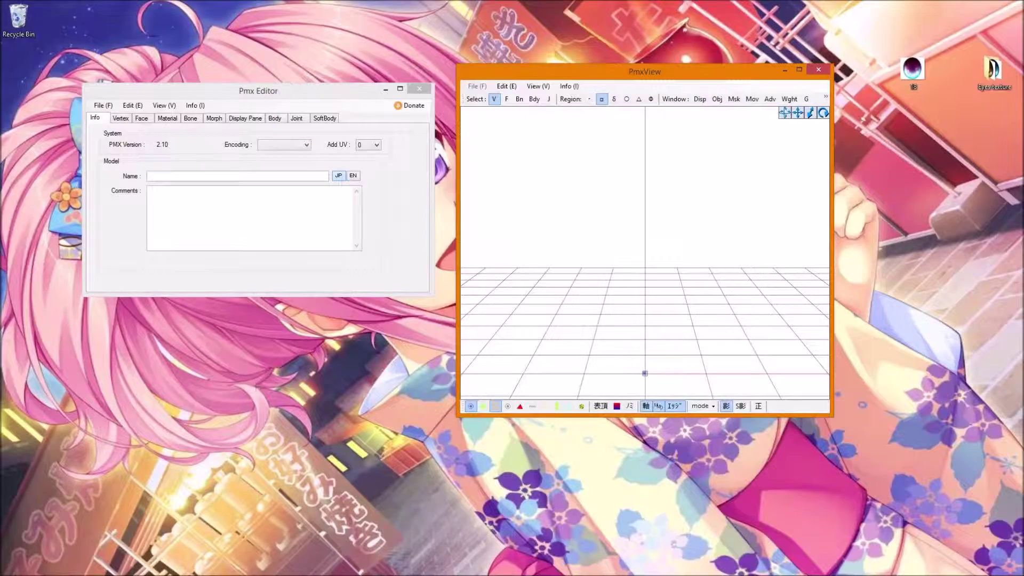
# Search the computer for "karamel" and load Karamell.pmx into Pmx Editor
pyautogui.moveTo(108, 568)
pyautogui.press('super')
pyautogui.write('karame')
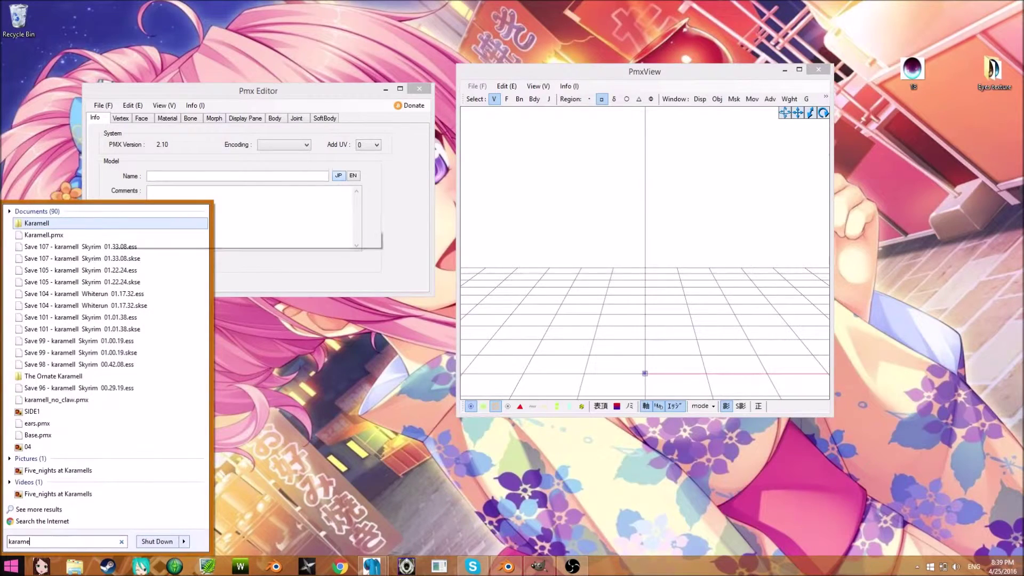
pyautogui.write('l')
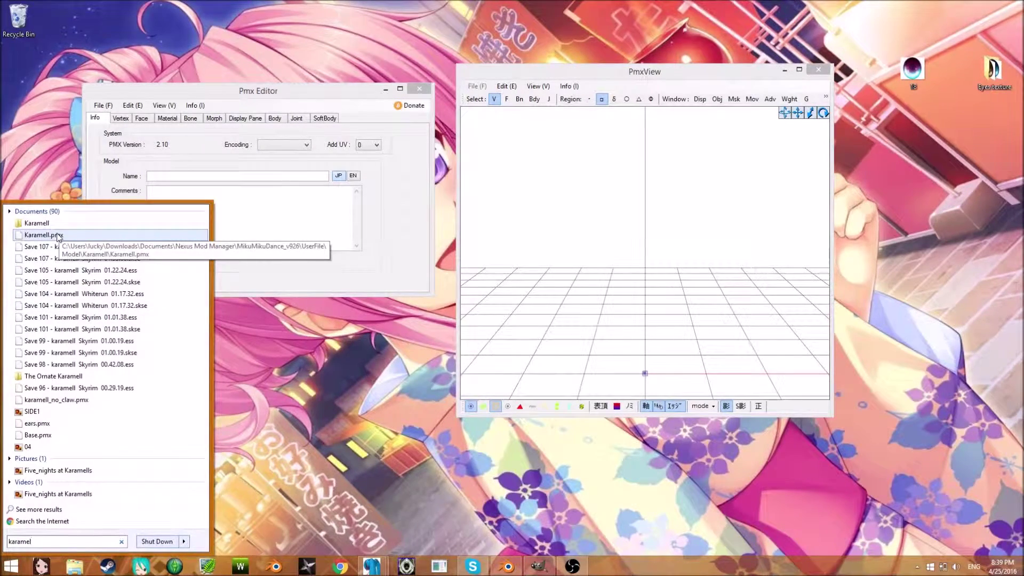
pyautogui.moveTo(58, 236); pyautogui.dragTo(239, 179)
pyautogui.click(284, 249)
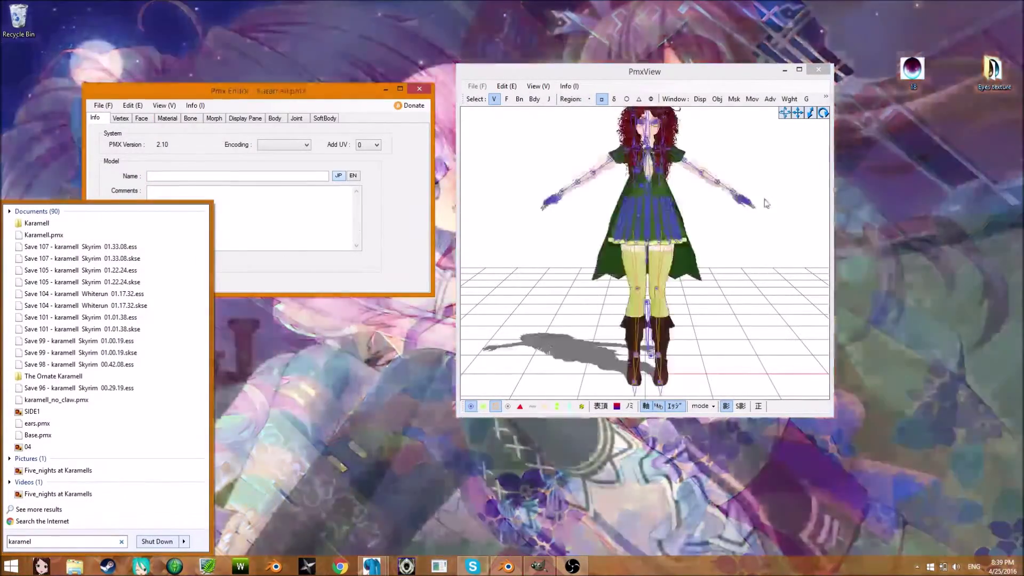
# Hide the vertex and bone overlays on the model in PmxView
pyautogui.moveTo(760, 234); pyautogui.dragTo(487, 400)
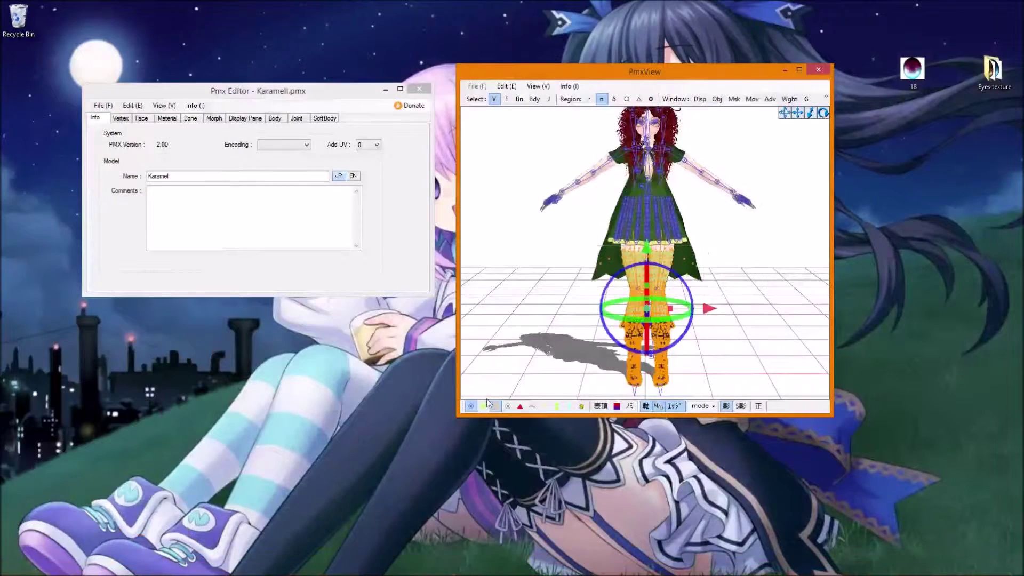
pyautogui.click(484, 406)
pyautogui.click(472, 407)
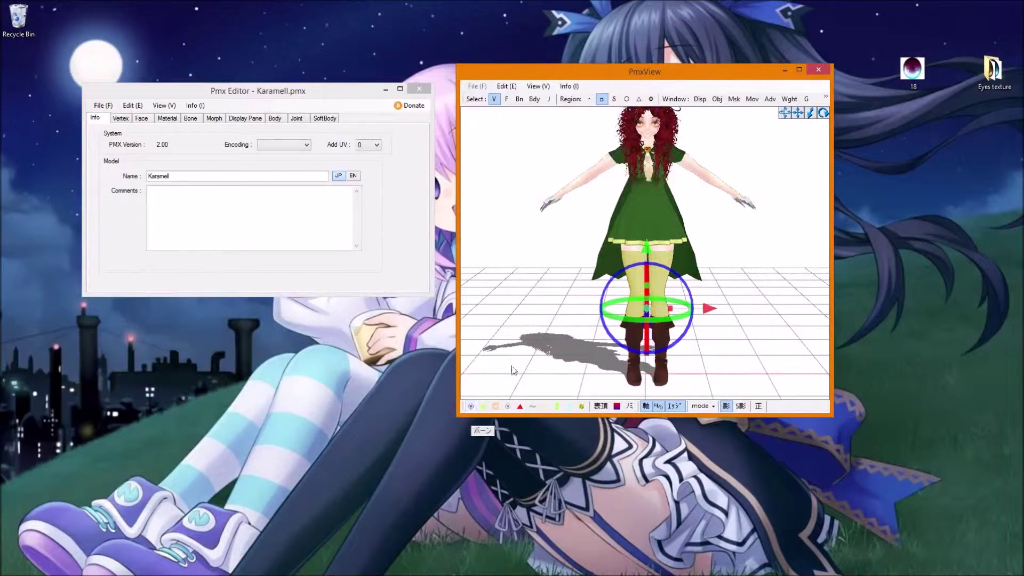
# Examine the model's face and eyes up close in PmxView
pyautogui.scroll(5, 581, 321)
pyautogui.scroll(4, 581, 320)
pyautogui.moveTo(604, 271); pyautogui.dragTo(619, 294, button='middle')
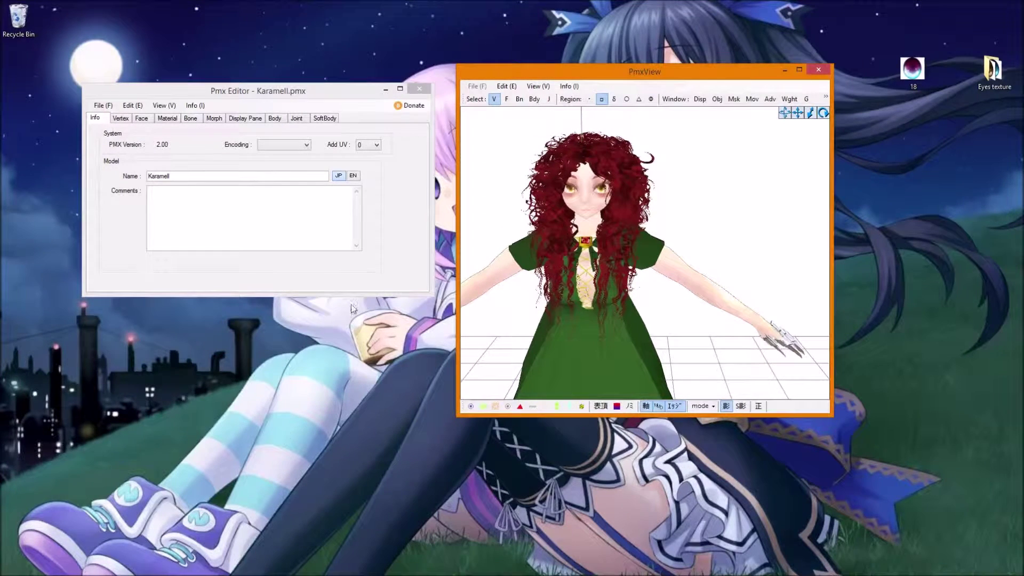
pyautogui.moveTo(676, 196); pyautogui.dragTo(752, 203, button='middle')
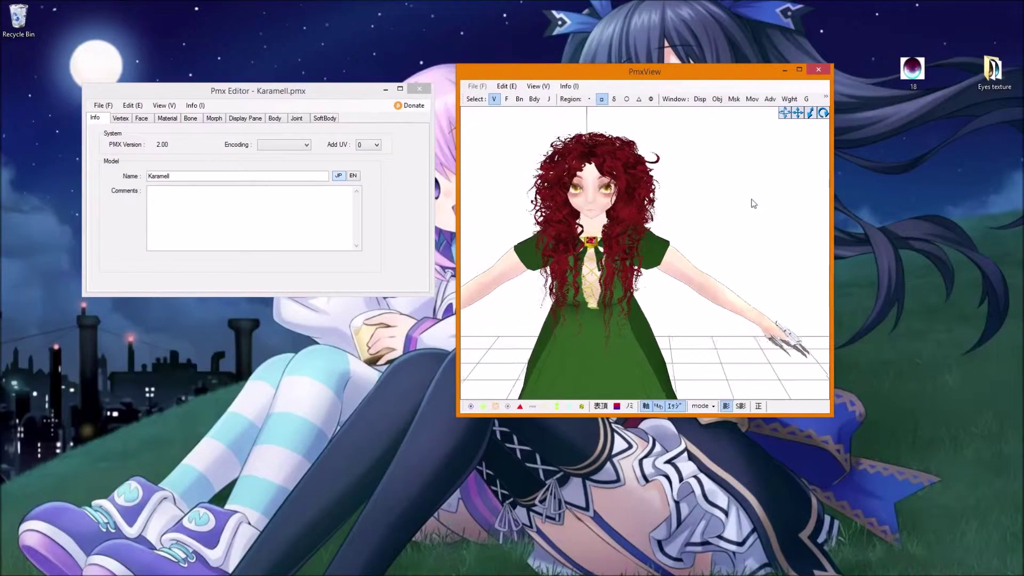
pyautogui.scroll(3, 761, 199)
pyautogui.scroll(5, 755, 196)
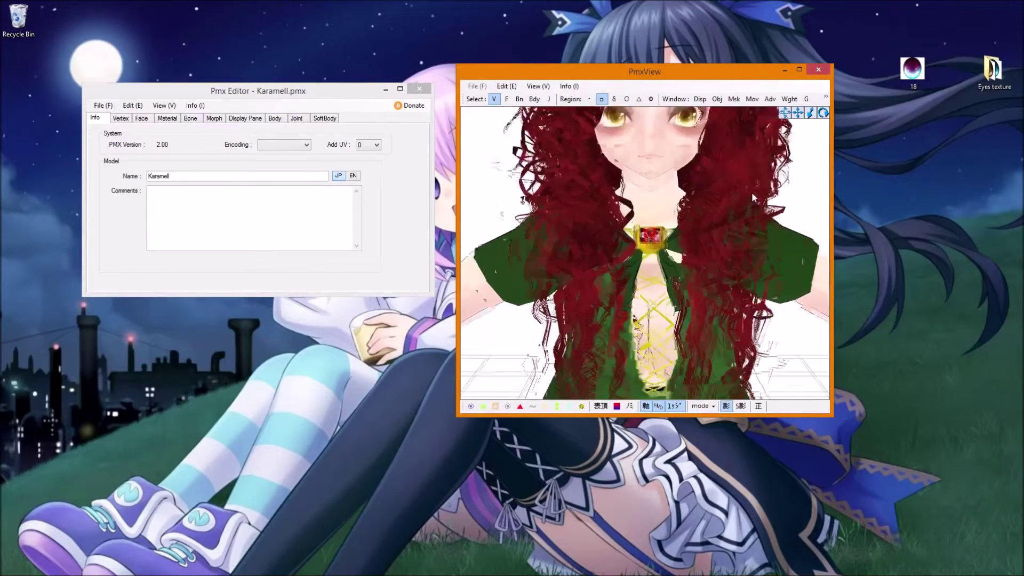
pyautogui.scroll(4, 750, 205)
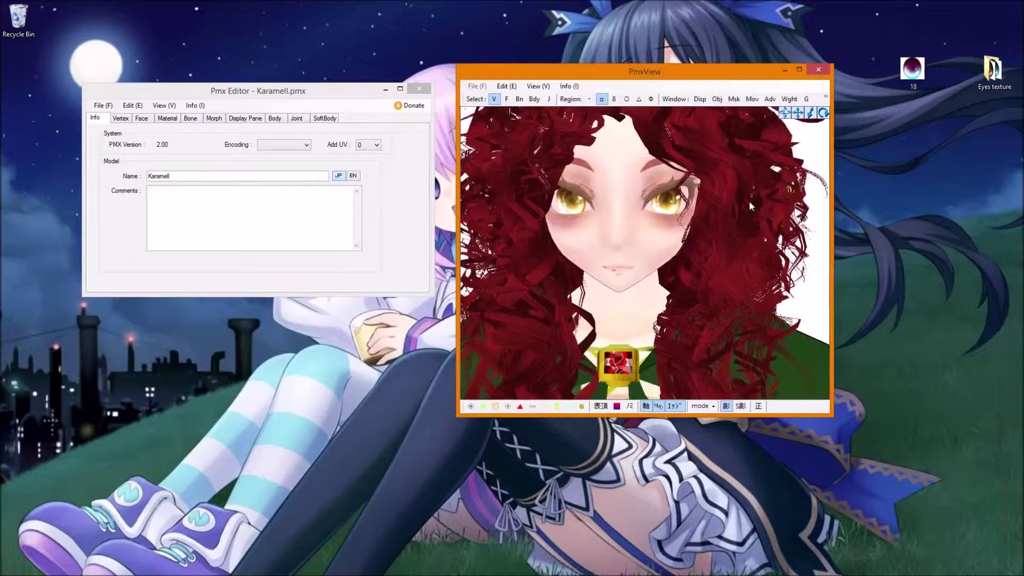
pyautogui.scroll(1, 750, 203)
pyautogui.scroll(-2, 748, 200)
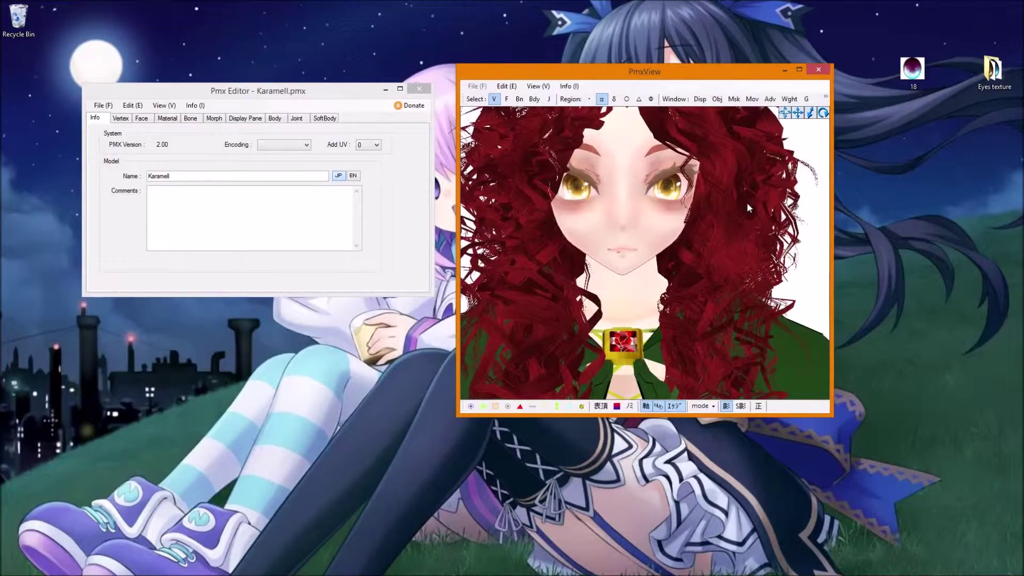
pyautogui.scroll(-2, 748, 207)
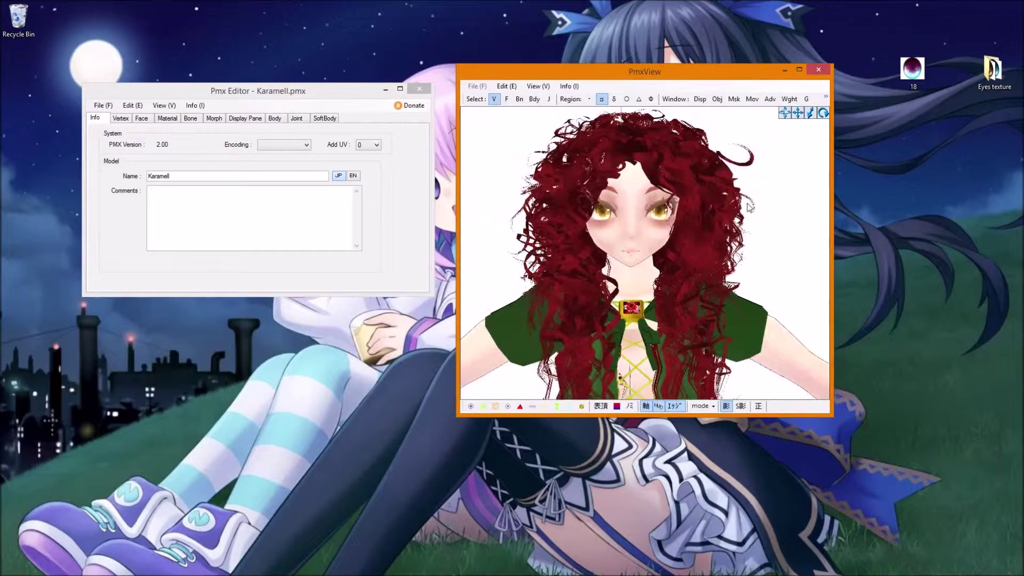
pyautogui.scroll(-1, 750, 208)
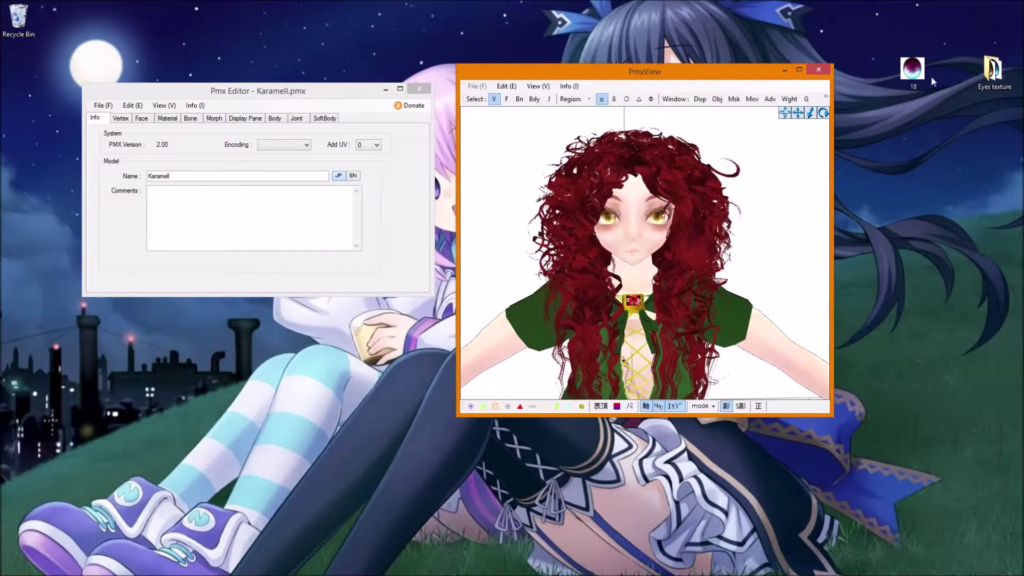
# Move the 18 image lower on the desktop and reposition the PmxView and Pmx Editor windows side by side
pyautogui.moveTo(924, 74); pyautogui.dragTo(914, 131)
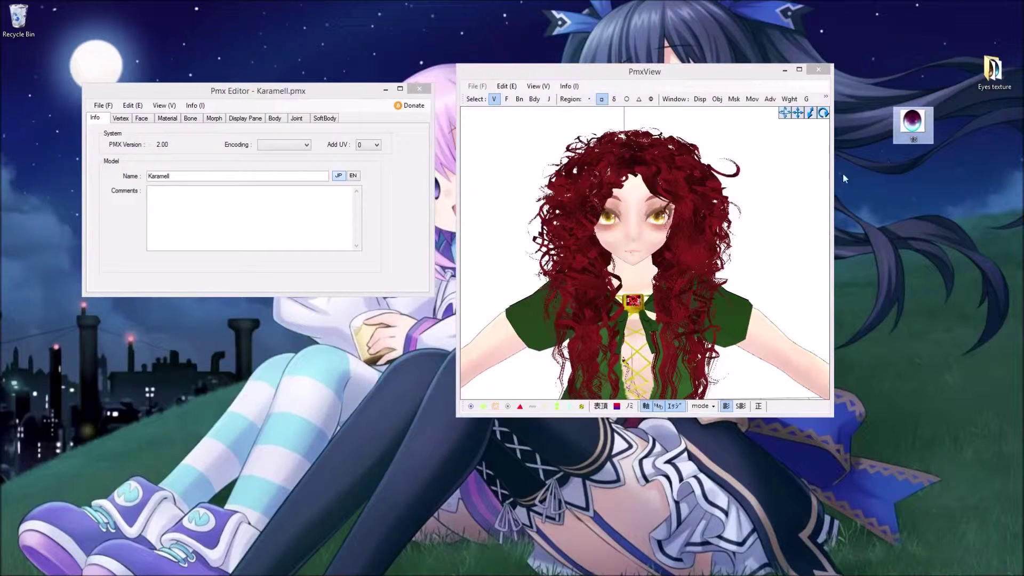
pyautogui.click(654, 137)
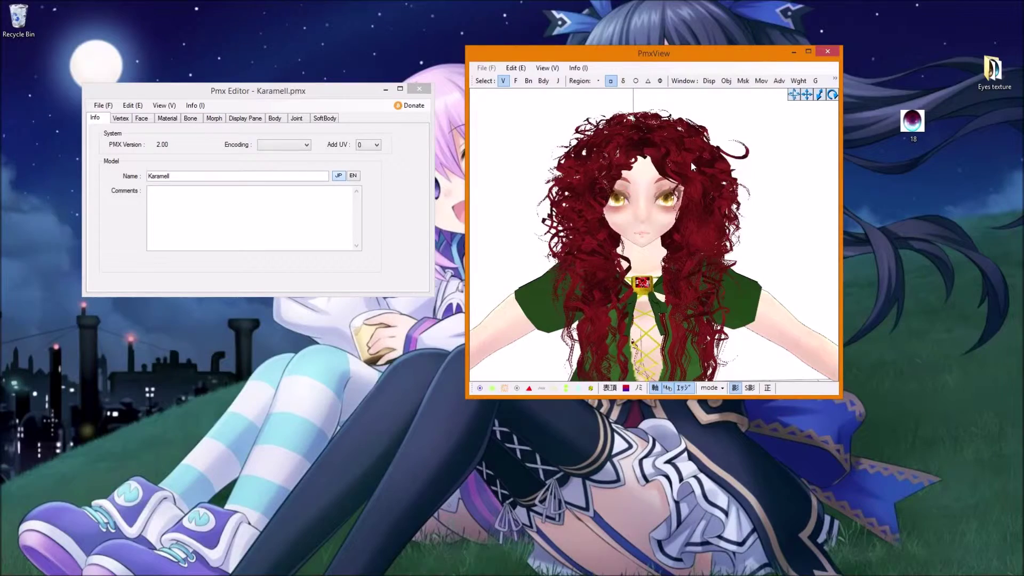
pyautogui.scroll(5, 690, 161)
pyautogui.scroll(4, 690, 155)
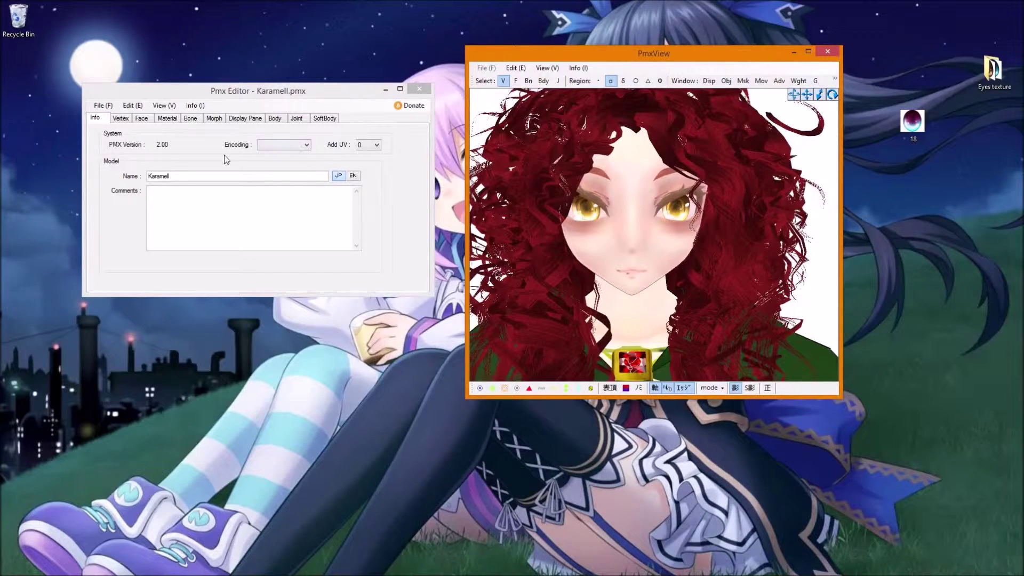
pyautogui.click(241, 97)
pyautogui.moveTo(241, 98); pyautogui.dragTo(236, 133)
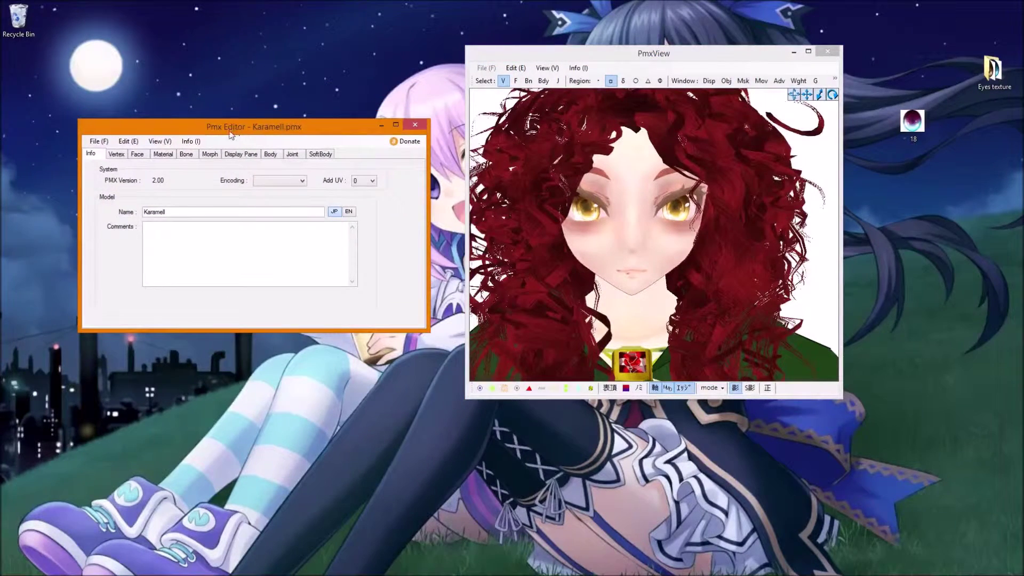
# Open the model's material list and examine the texture settings of materials 材質12, 材質5 and 材質1
pyautogui.click(170, 159)
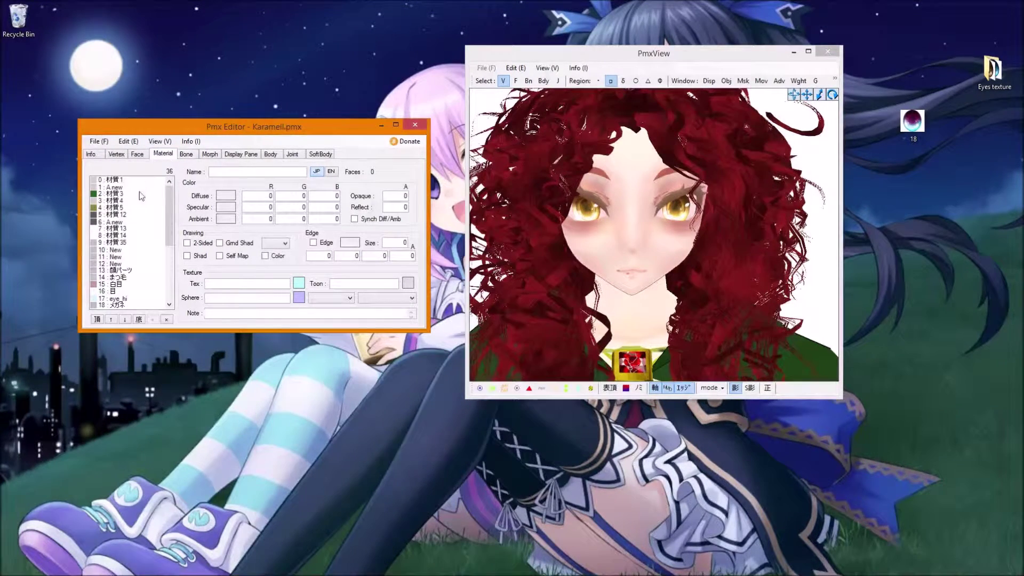
pyautogui.click(124, 214)
pyautogui.scroll(-1, 122, 199)
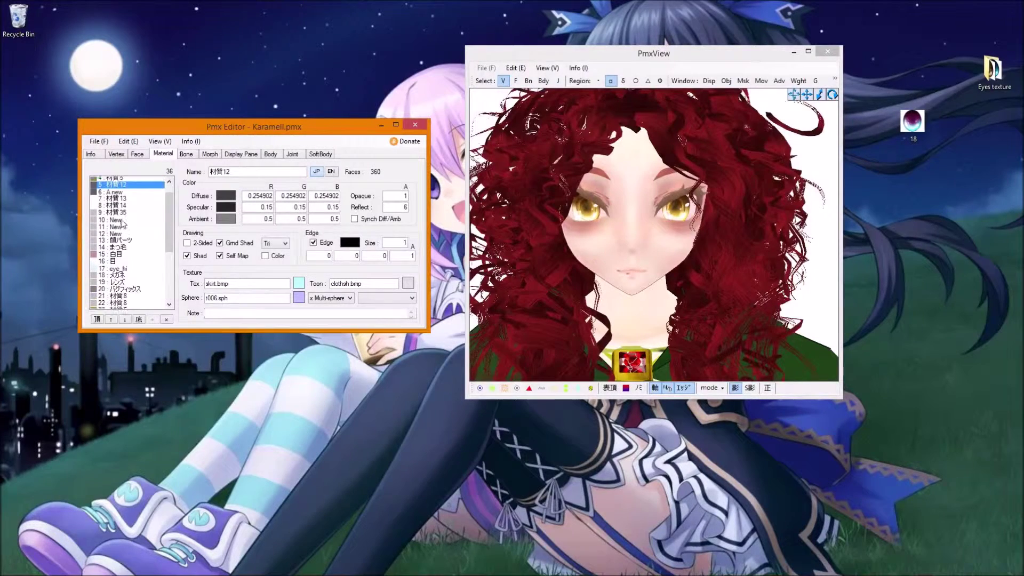
pyautogui.scroll(2, 123, 199)
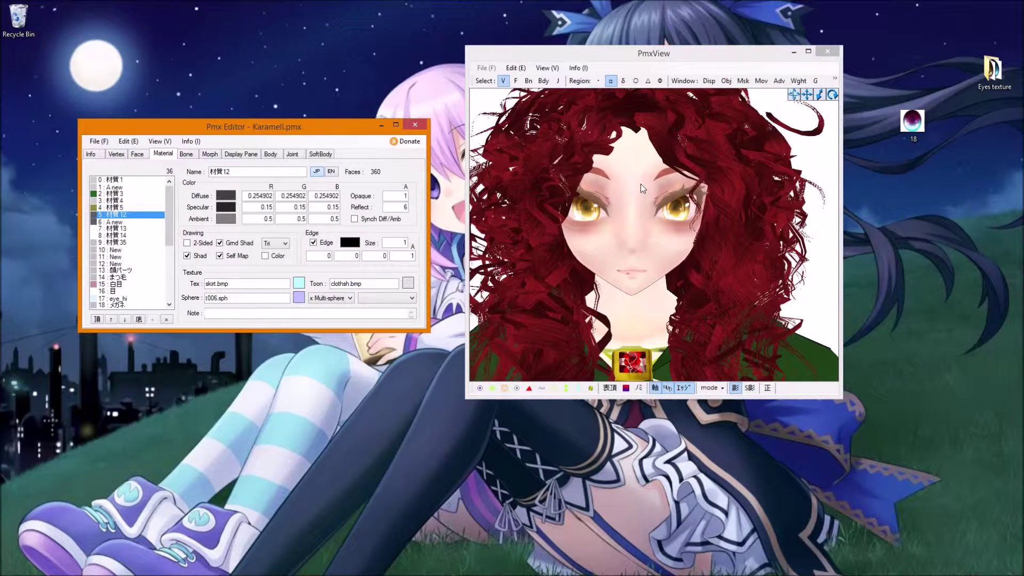
pyautogui.click(137, 188)
pyautogui.click(137, 180)
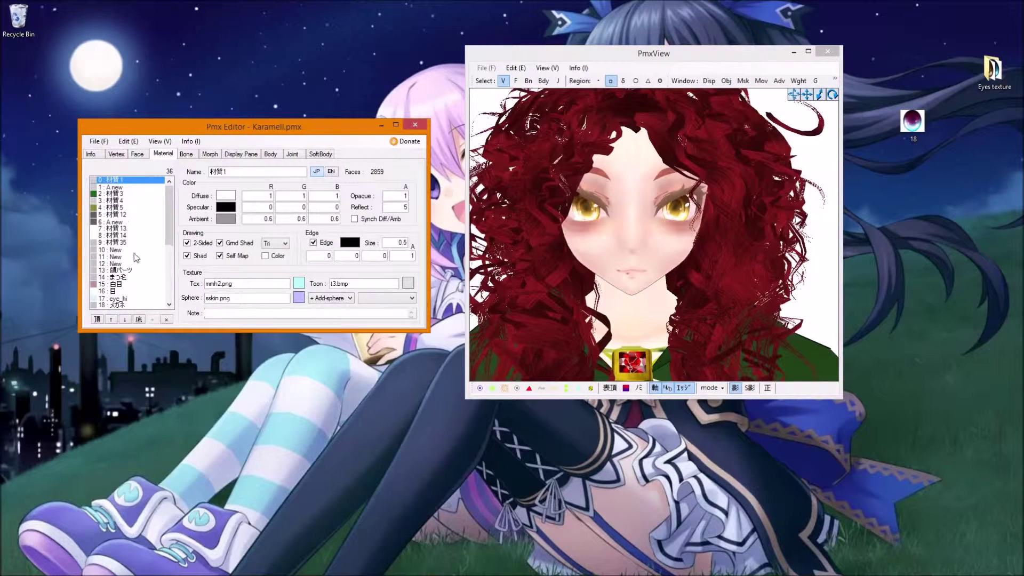
pyautogui.scroll(-1, 167, 230)
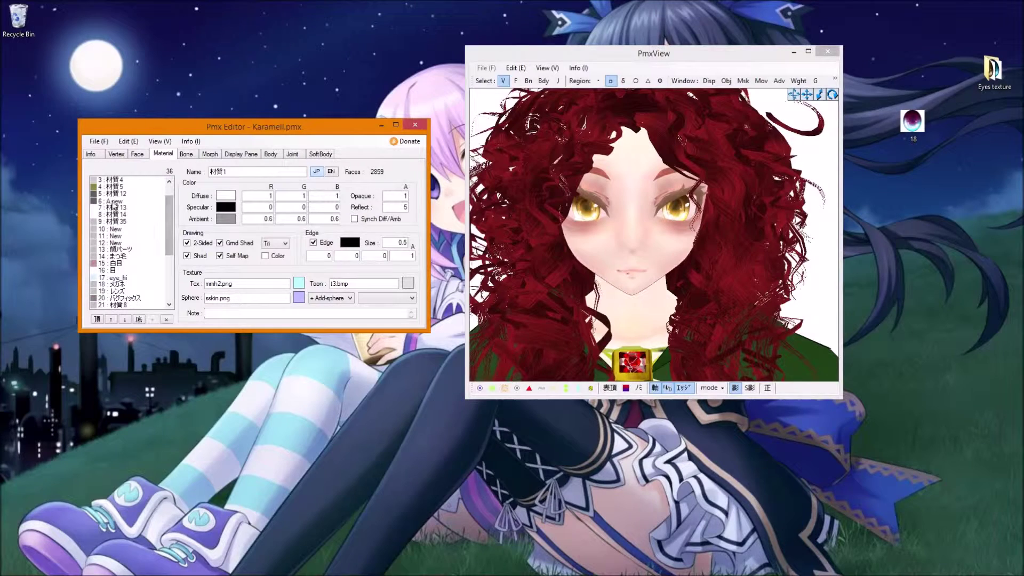
pyautogui.click(122, 187)
pyautogui.scroll(1, 122, 188)
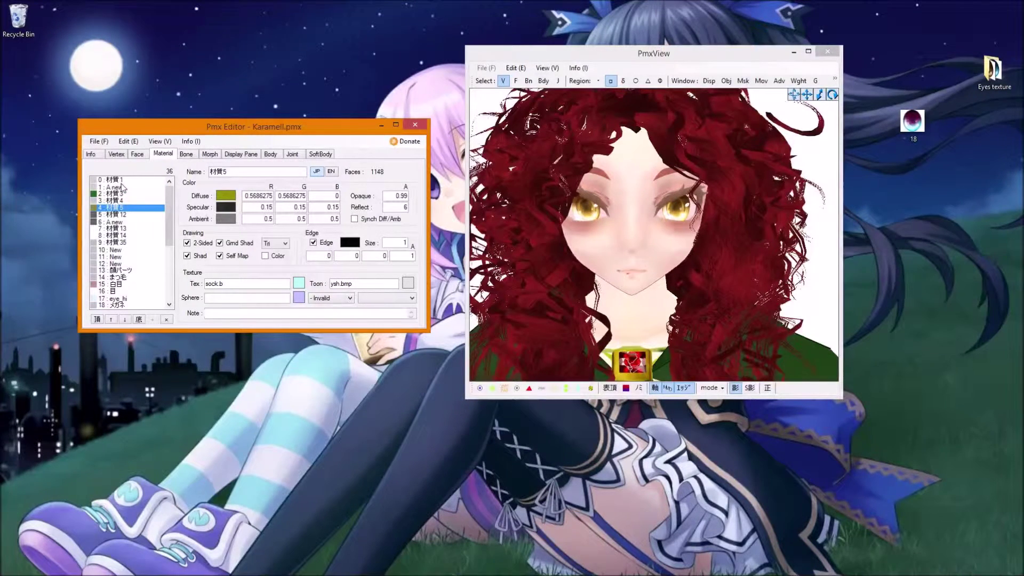
pyautogui.click(123, 181)
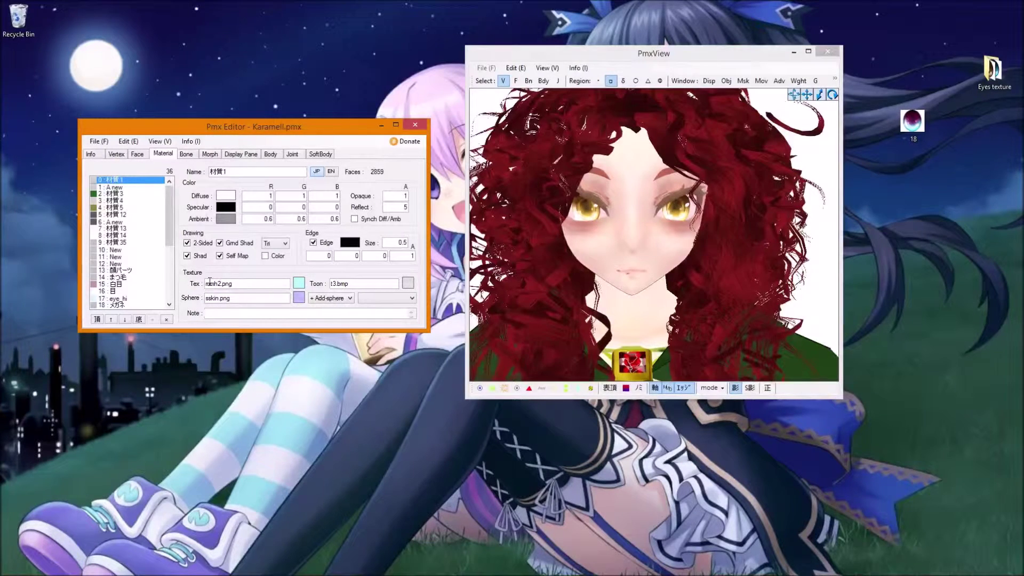
# Clear the texture file name of material 材質1 and check the model's arm in PmxView
pyautogui.moveTo(238, 283); pyautogui.dragTo(172, 294)
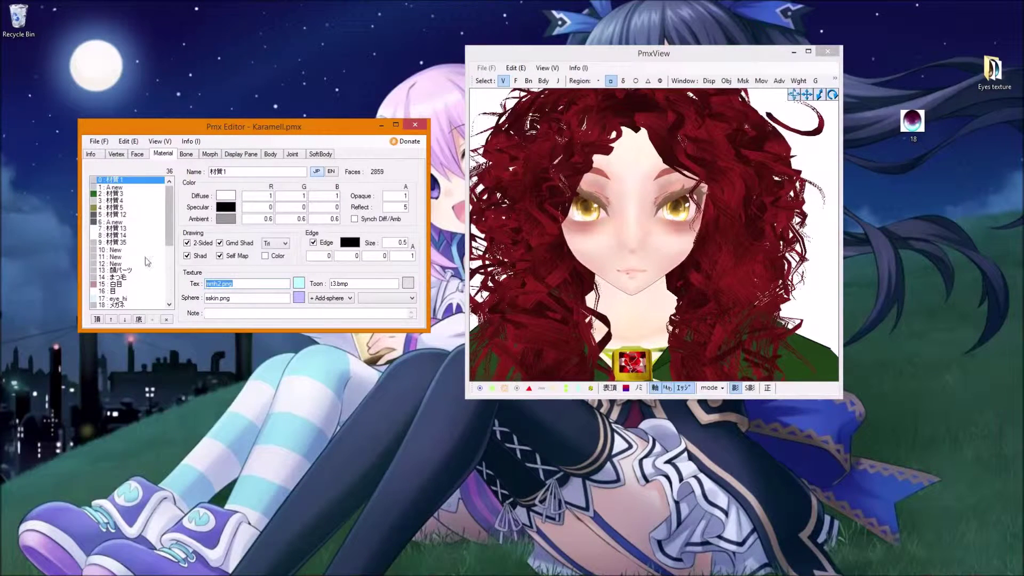
pyautogui.click(768, 253)
pyautogui.scroll(-5, 763, 256)
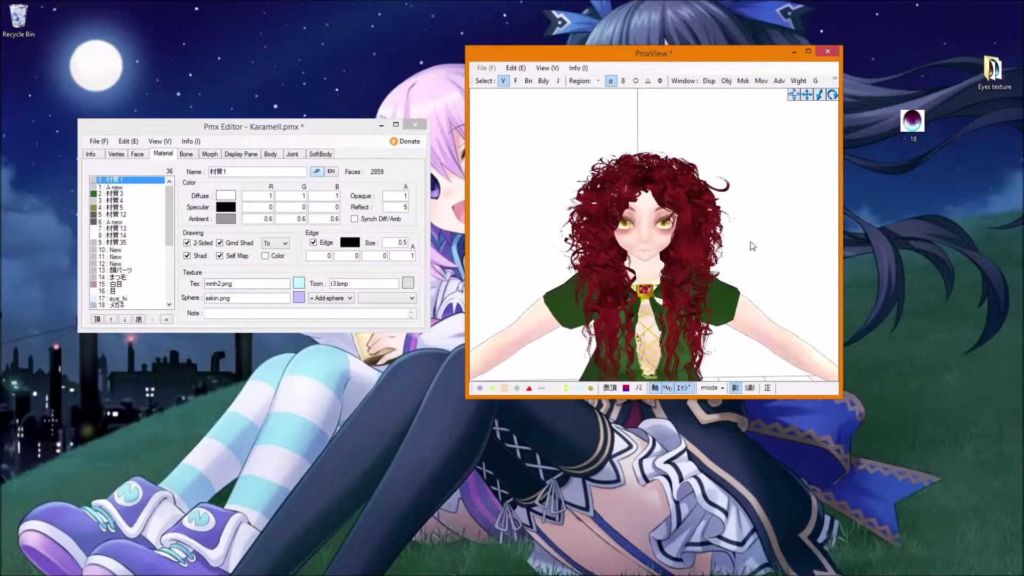
pyautogui.moveTo(750, 244); pyautogui.dragTo(757, 238, button='middle')
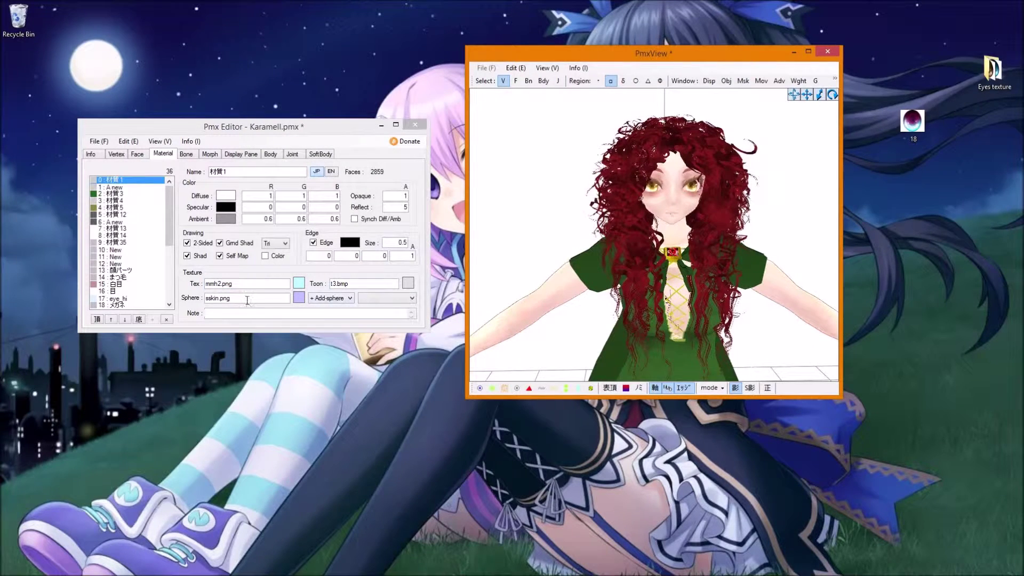
pyautogui.click(254, 285)
pyautogui.click(258, 281)
pyautogui.doubleClick(226, 283)
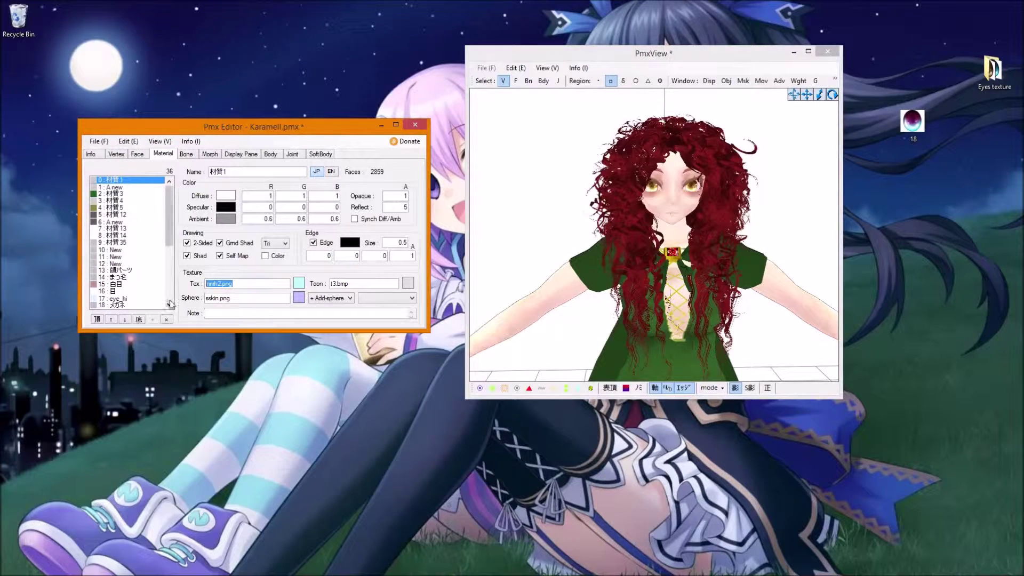
pyautogui.press('Delete')
pyautogui.click(560, 255)
pyautogui.moveTo(568, 256); pyautogui.dragTo(589, 245, button='middle')
pyautogui.click(271, 286)
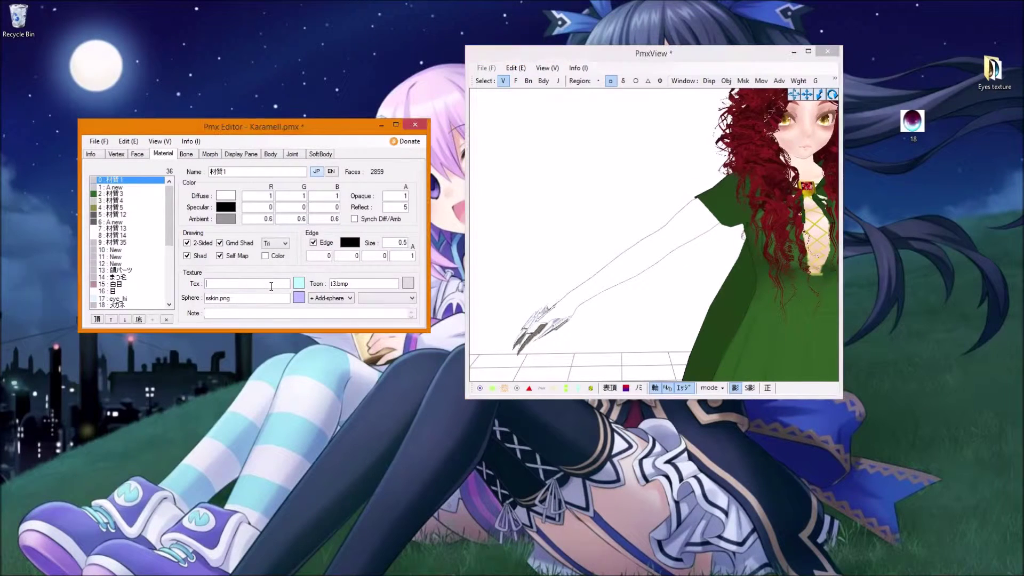
# Undo the clearing of material 材質1's texture file name mmh2.png and bring the model's head and torso into view
pyautogui.hotkey('ctrl', 'z')
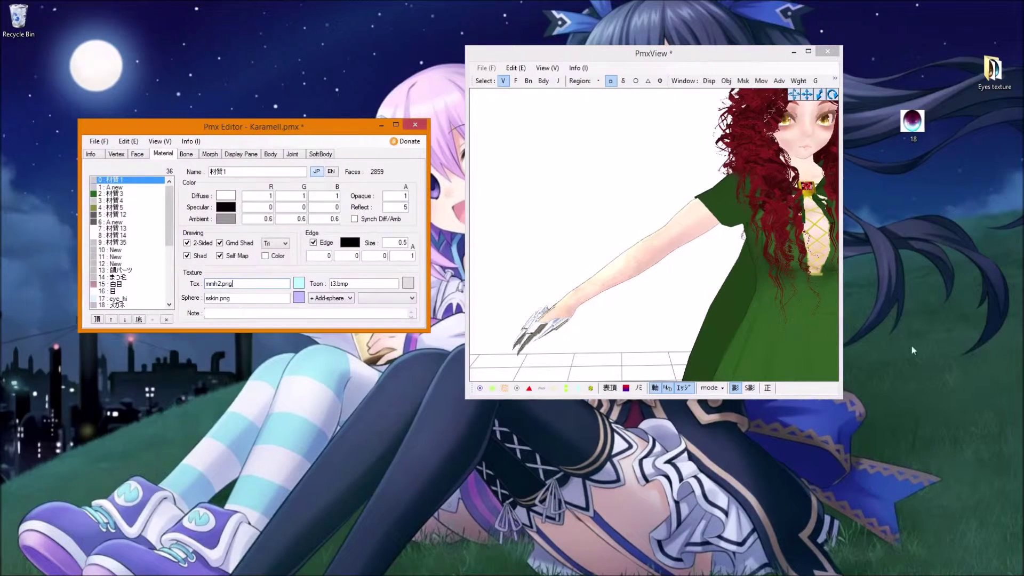
pyautogui.click(762, 118)
pyautogui.moveTo(736, 127)
pyautogui.mouseDown(button='middle')
pyautogui.moveTo(703, 133)
pyautogui.moveTo(730, 122)
pyautogui.mouseUp(button='middle')
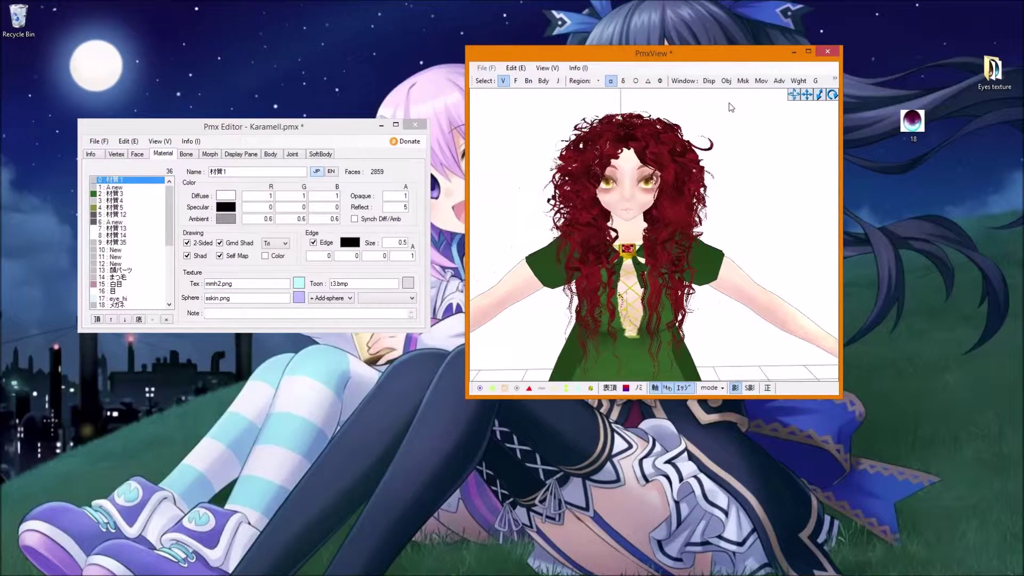
# Widen the PmxView window and reposition it beside the Pmx Editor window
pyautogui.moveTo(700, 66); pyautogui.dragTo(648, 79)
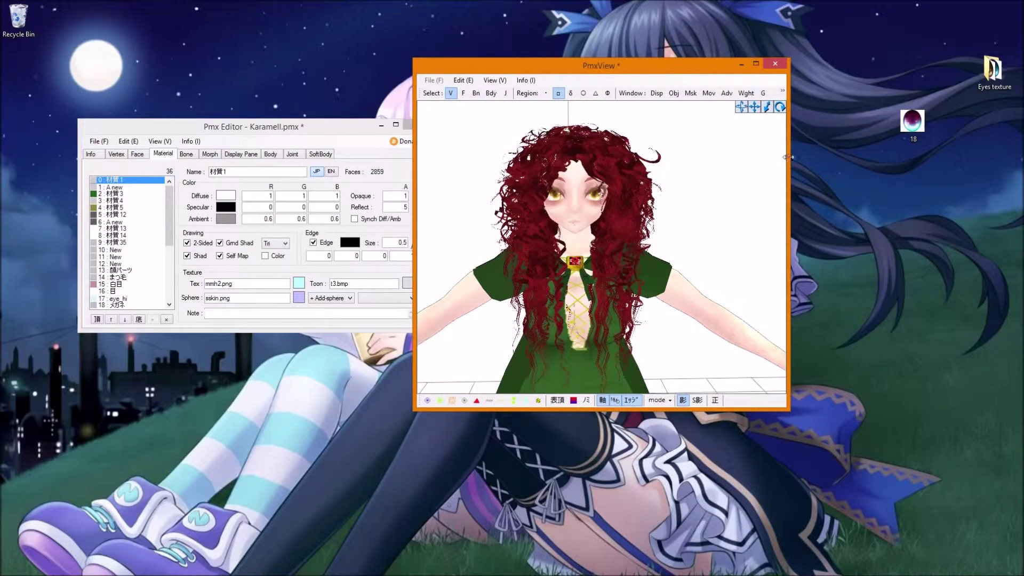
pyautogui.moveTo(788, 157); pyautogui.dragTo(904, 157)
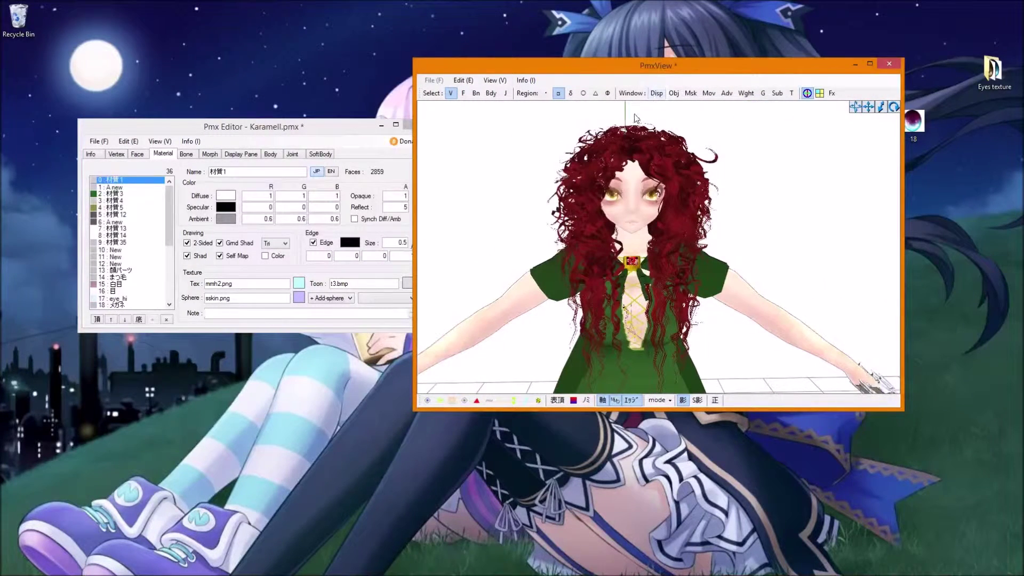
pyautogui.moveTo(655, 70); pyautogui.dragTo(691, 75)
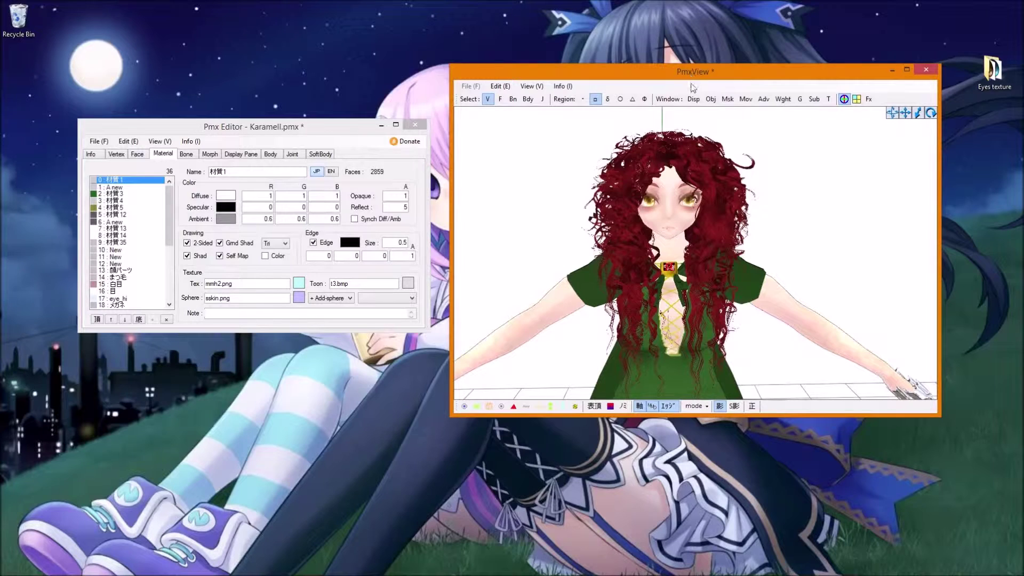
# Open PmxView's vertex masking window and uncheck all materials in the Parts list to hide the whole model
pyautogui.click(729, 99)
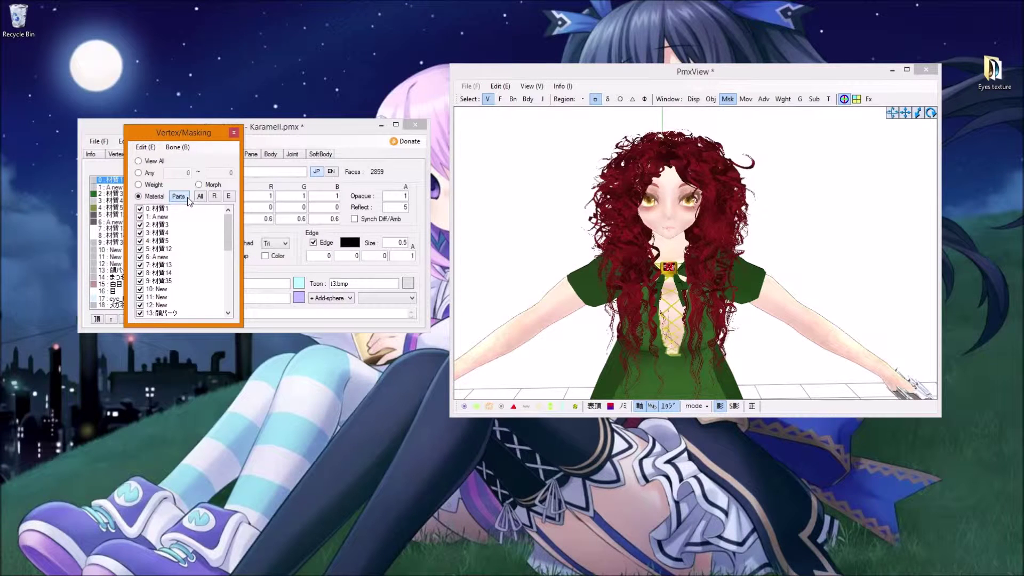
pyautogui.click(167, 210)
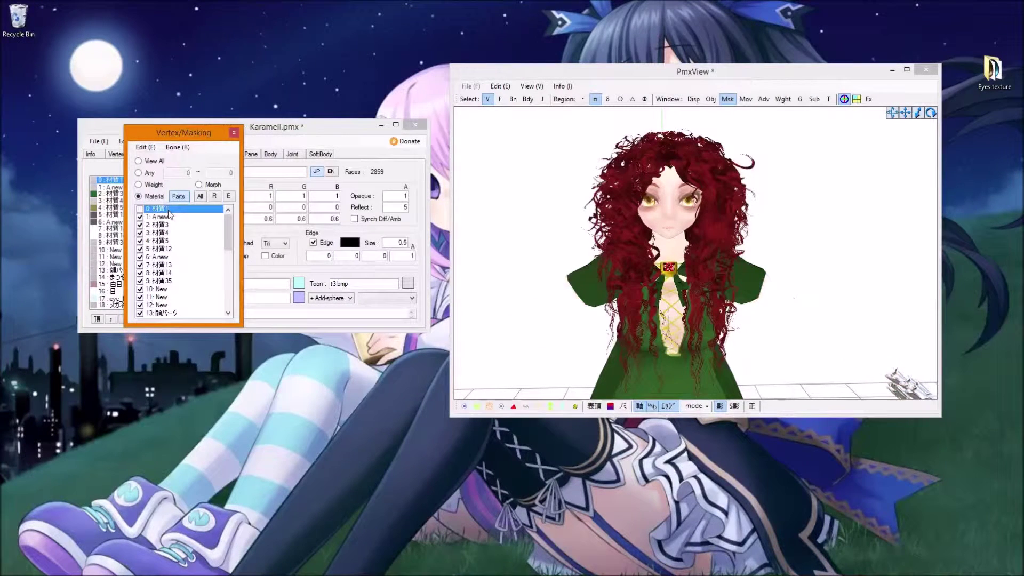
pyautogui.click(168, 210)
pyautogui.rightClick(168, 210)
pyautogui.click(195, 297)
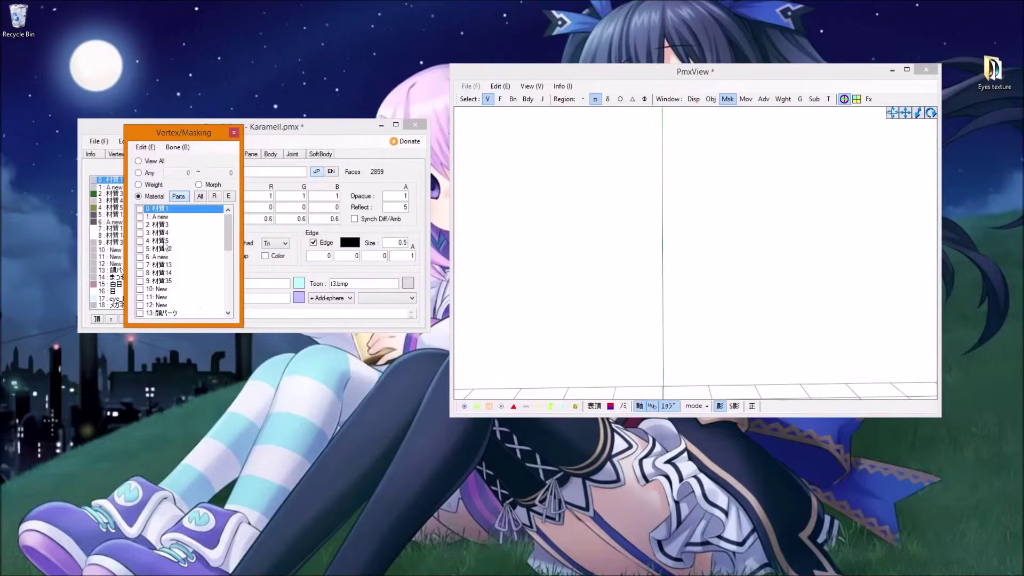
# Show the first few materials in the masking list, then isolate material 1: A new
pyautogui.click(161, 216)
pyautogui.click(161, 224)
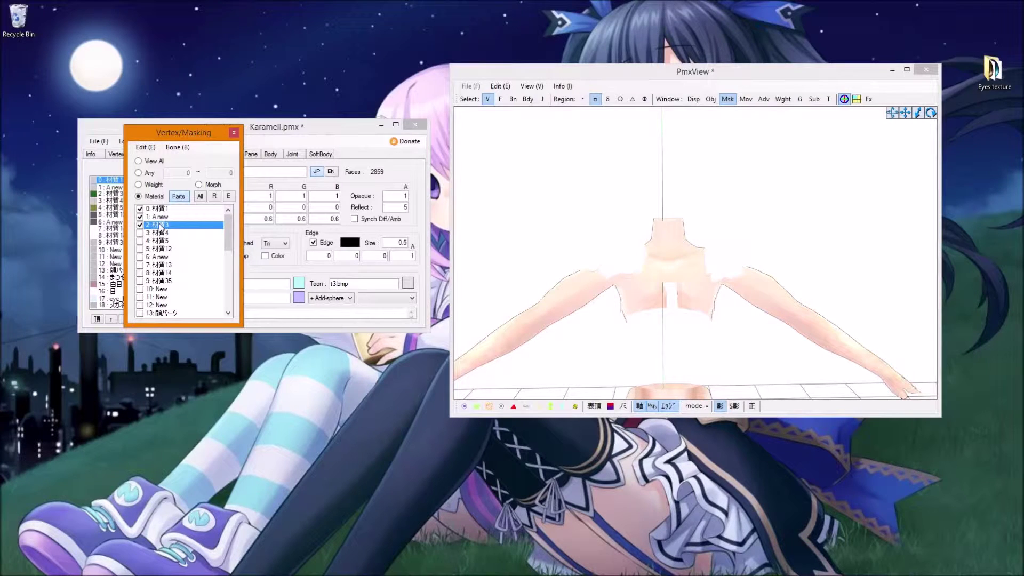
pyautogui.click(160, 208)
pyautogui.click(160, 216)
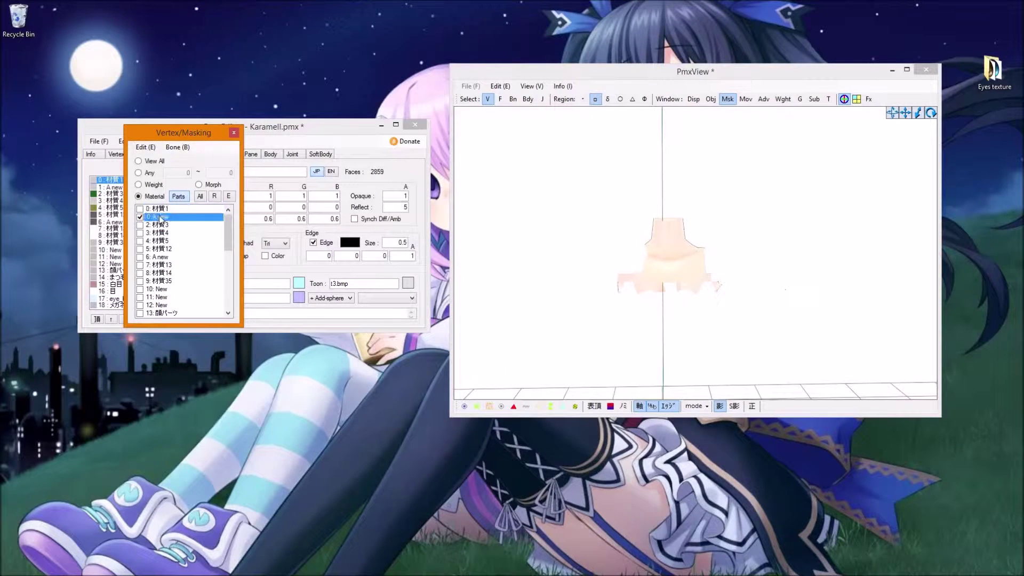
# Turn off Parts masking, enable vertex display in PmxView and show the vertices of material 0: 材質1
pyautogui.click(184, 197)
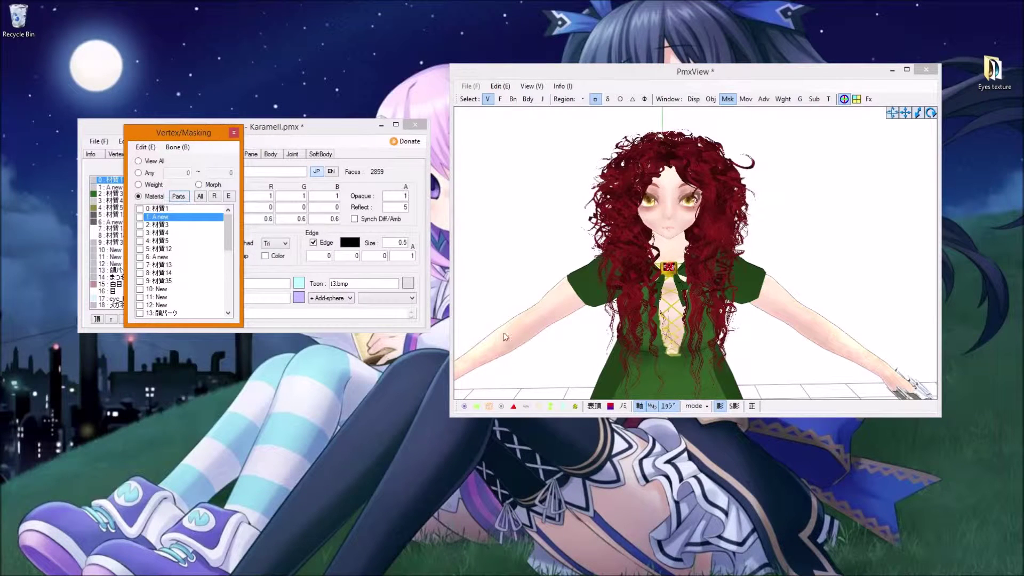
pyautogui.click(477, 410)
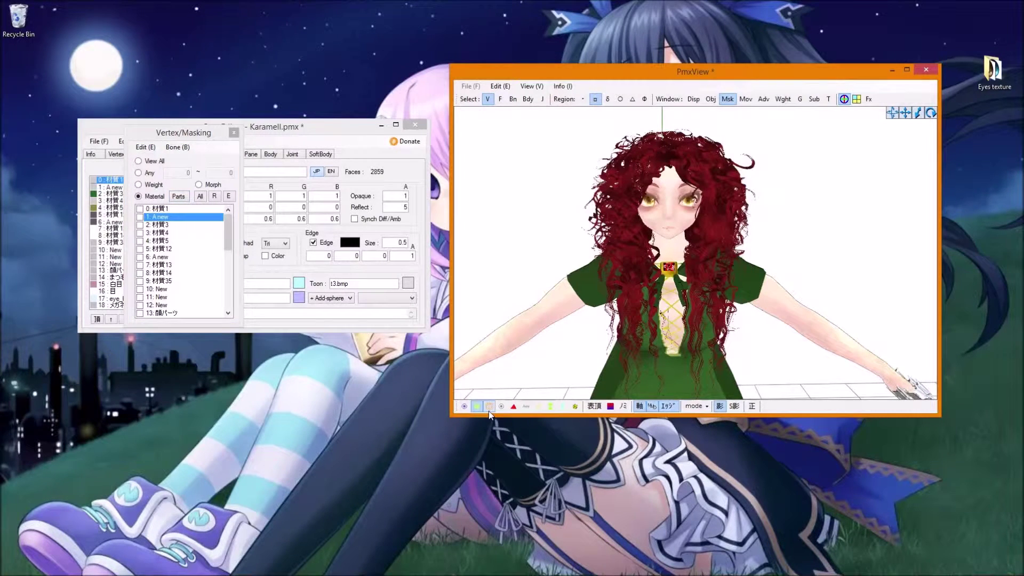
pyautogui.click(162, 211)
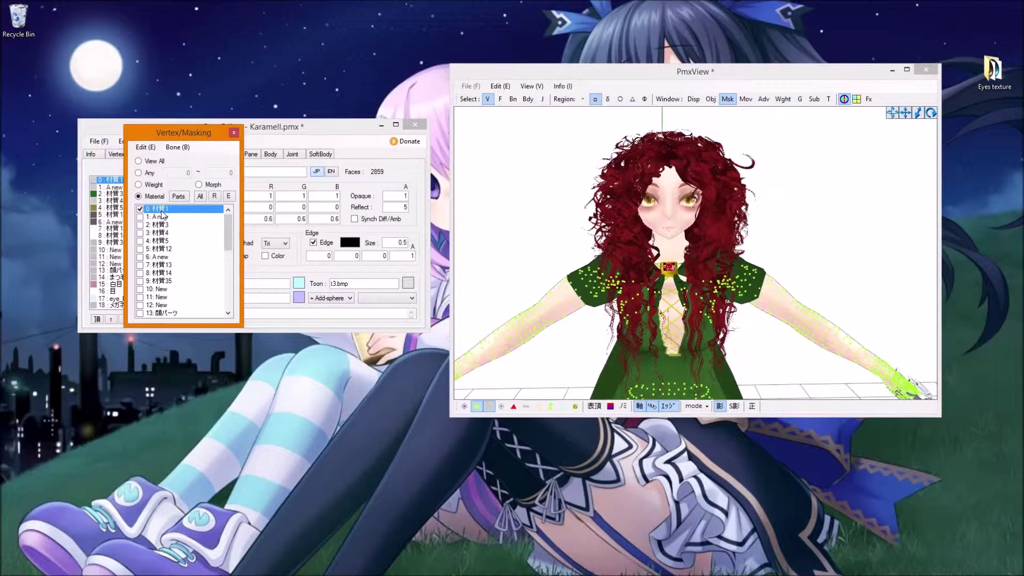
# Go through the masking list from 0: 材質1 to 14: まつ毛, checking which vertices on the model belong to each material
pyautogui.click(163, 217)
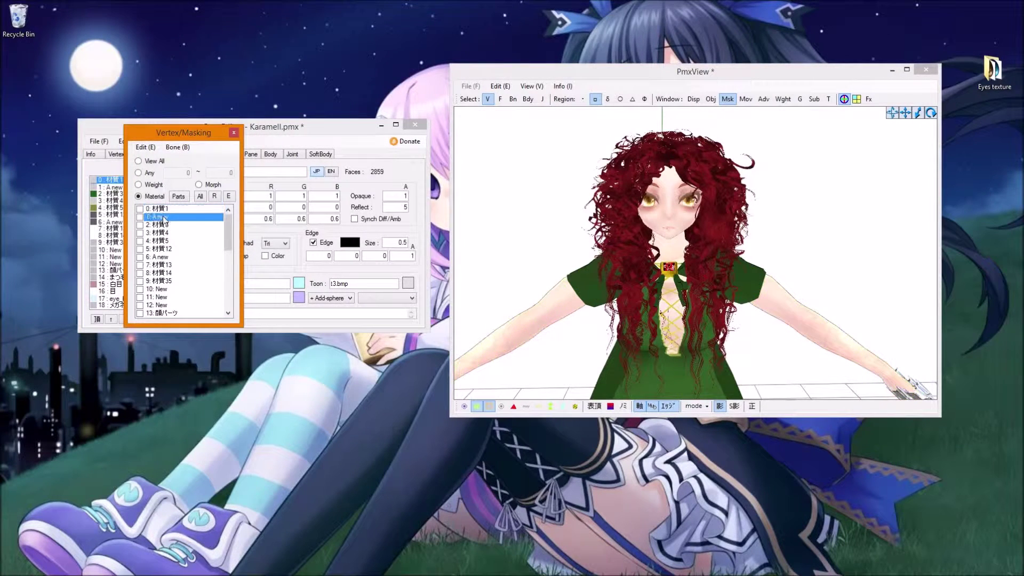
pyautogui.click(164, 219)
pyautogui.click(163, 211)
pyautogui.click(164, 212)
pyautogui.click(164, 220)
pyautogui.click(160, 226)
pyautogui.click(156, 234)
pyautogui.click(149, 250)
pyautogui.click(148, 257)
pyautogui.click(149, 264)
pyautogui.click(149, 273)
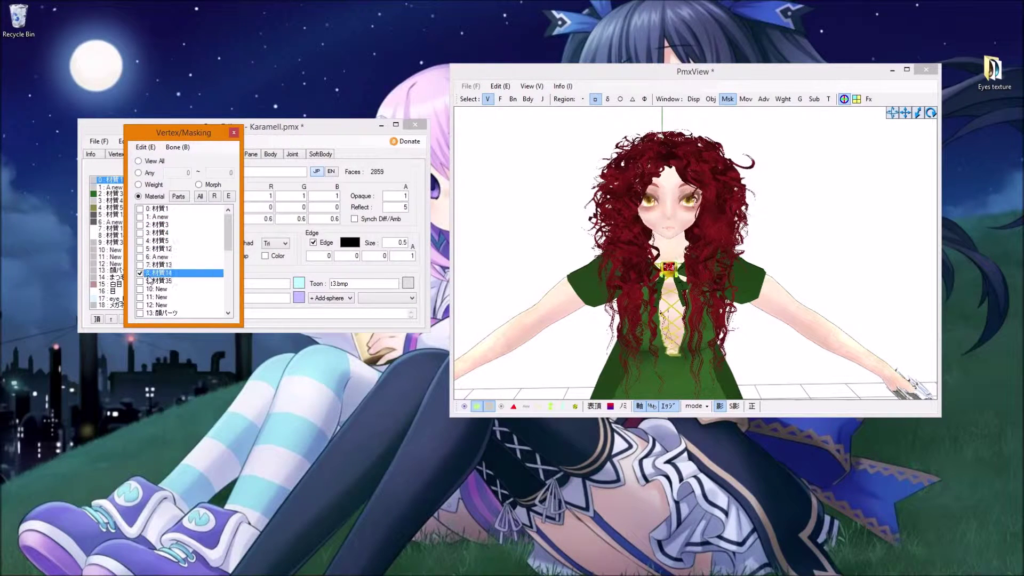
pyautogui.click(149, 288)
pyautogui.click(152, 297)
pyautogui.click(153, 305)
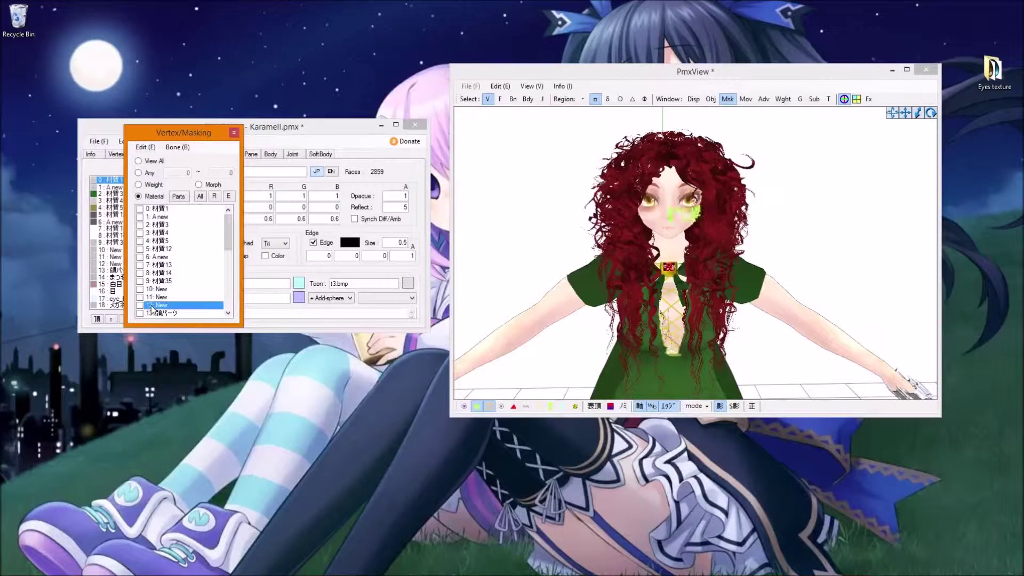
pyautogui.click(157, 312)
pyautogui.scroll(-3, 160, 288)
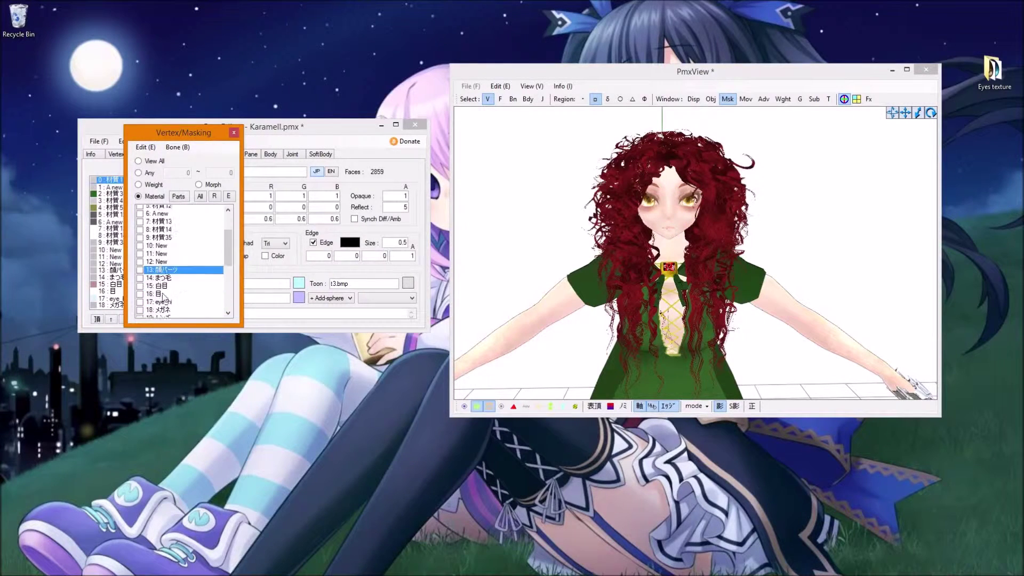
pyautogui.click(163, 248)
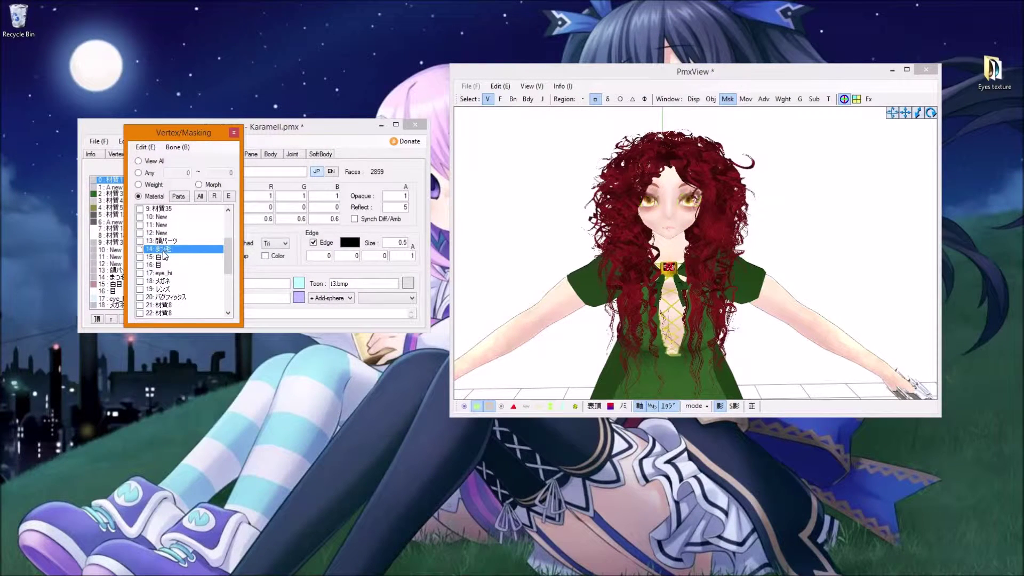
# Show the vertices of material 15: 白目 and examine them up close around the model's eyes
pyautogui.click(162, 257)
pyautogui.click(630, 156)
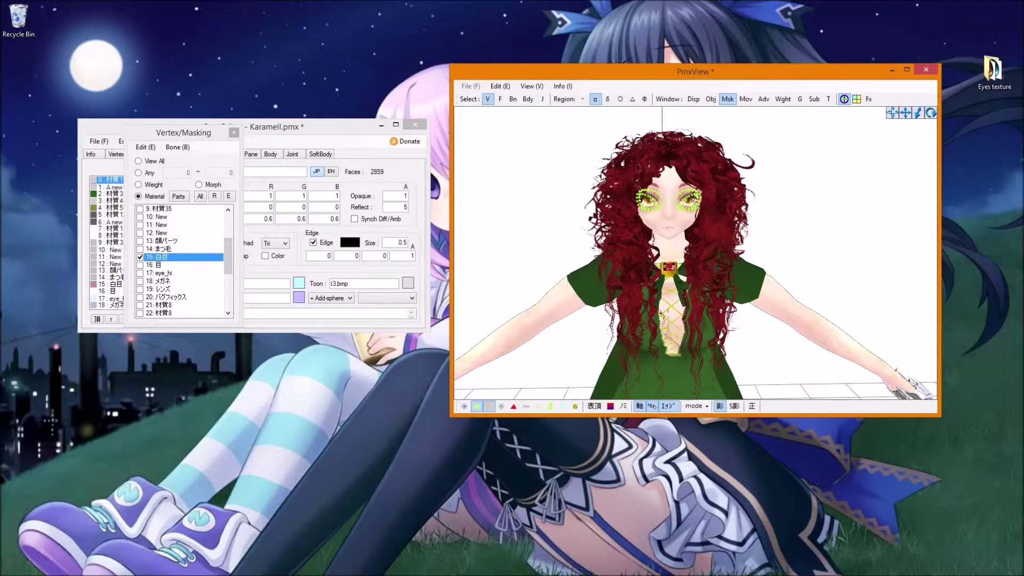
pyautogui.scroll(5, 596, 168)
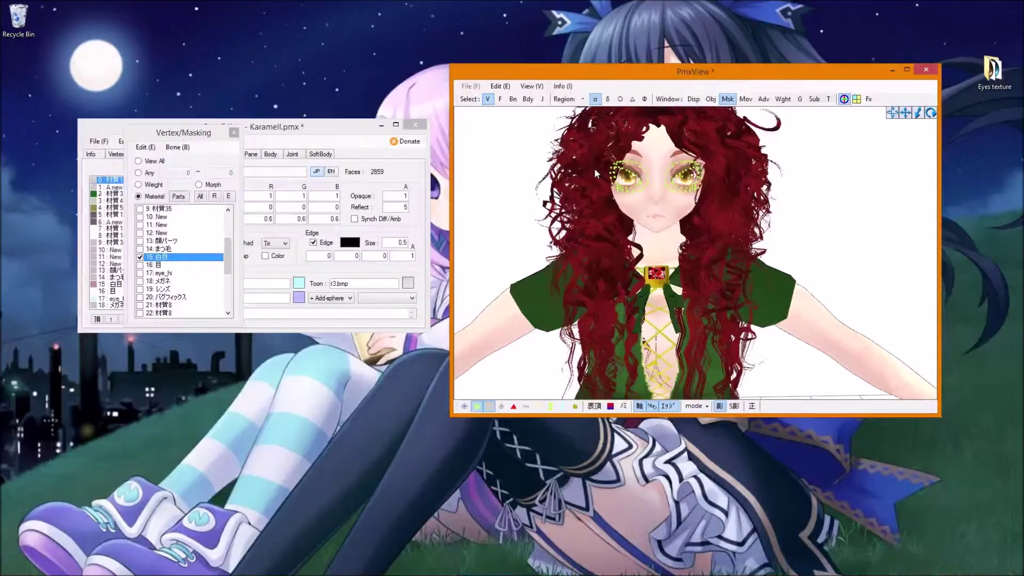
pyautogui.moveTo(593, 170); pyautogui.dragTo(591, 177, button='middle')
pyautogui.scroll(1, 591, 176)
pyautogui.scroll(4, 590, 176)
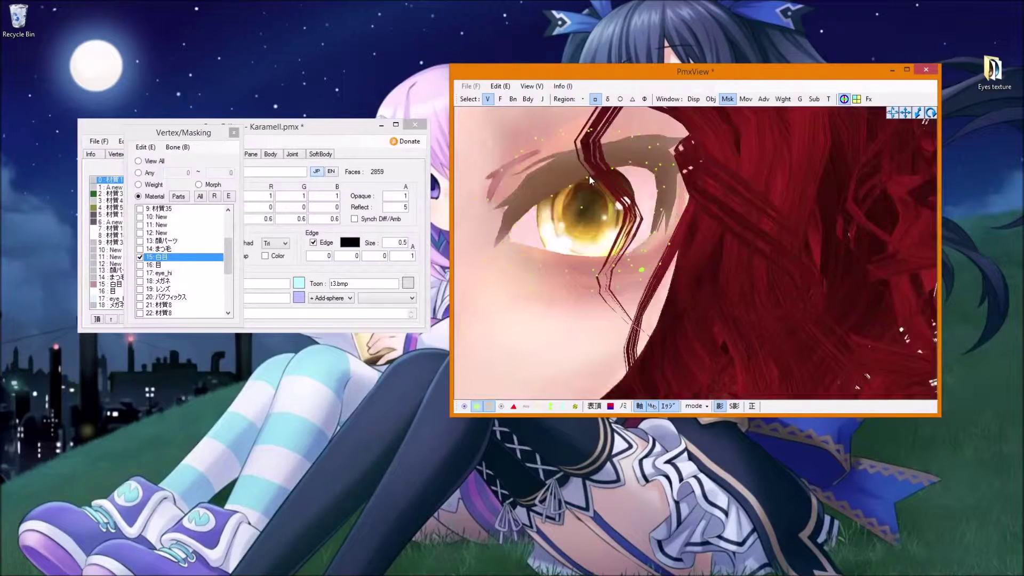
pyautogui.scroll(-3, 589, 175)
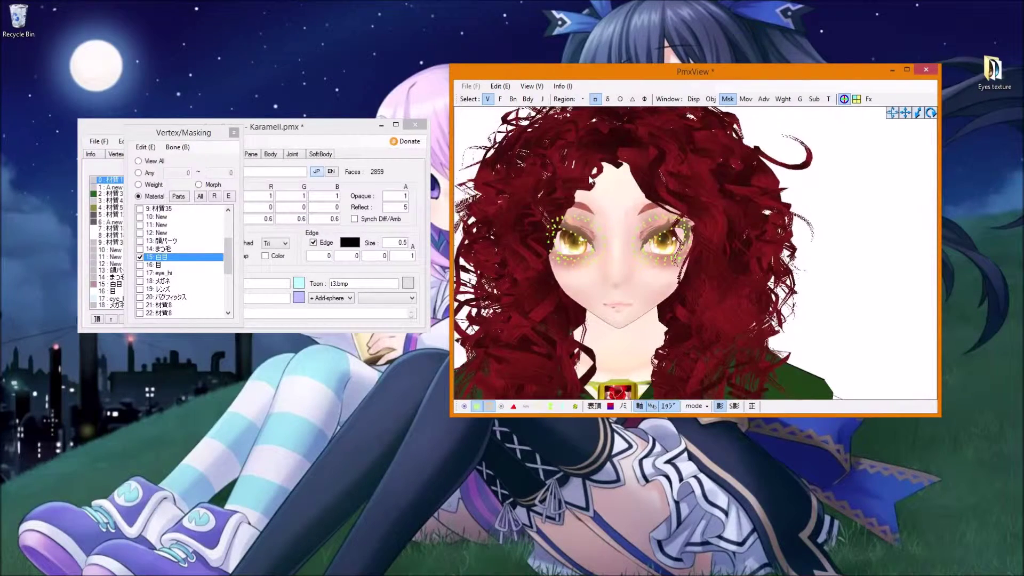
pyautogui.moveTo(589, 181); pyautogui.dragTo(591, 180, button='middle')
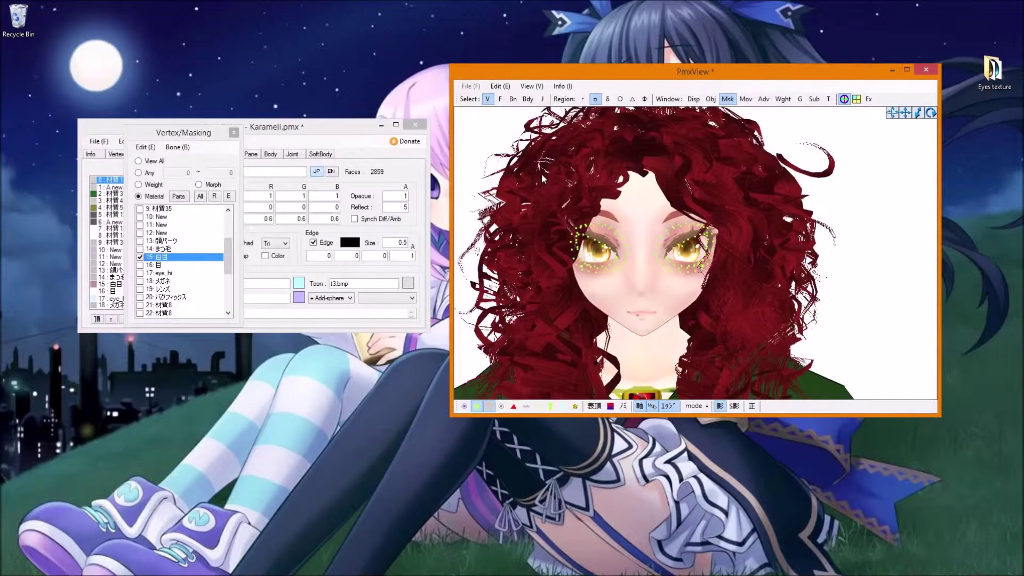
# Select the 白目 vertices around both eyes, try moving them sideways, undo the moves and clear the selection
pyautogui.moveTo(542, 177); pyautogui.dragTo(746, 279)
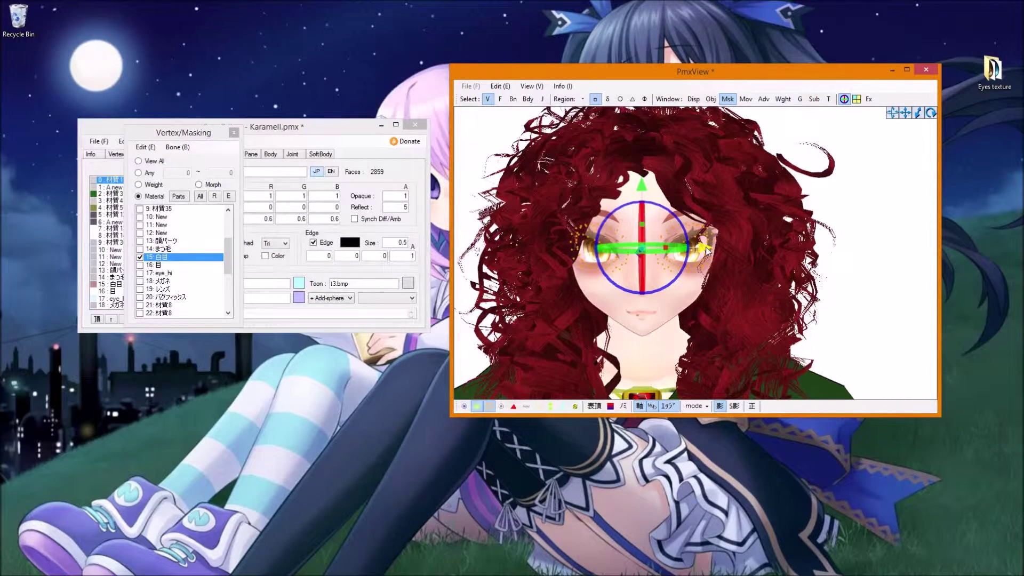
pyautogui.moveTo(706, 250); pyautogui.dragTo(659, 259)
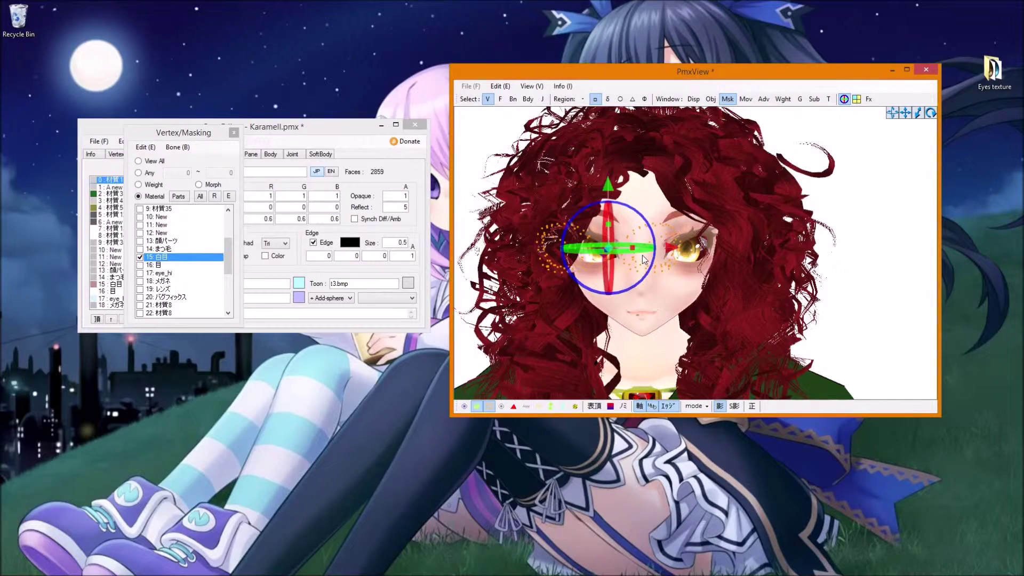
pyautogui.hotkey('ctrl', 'z')
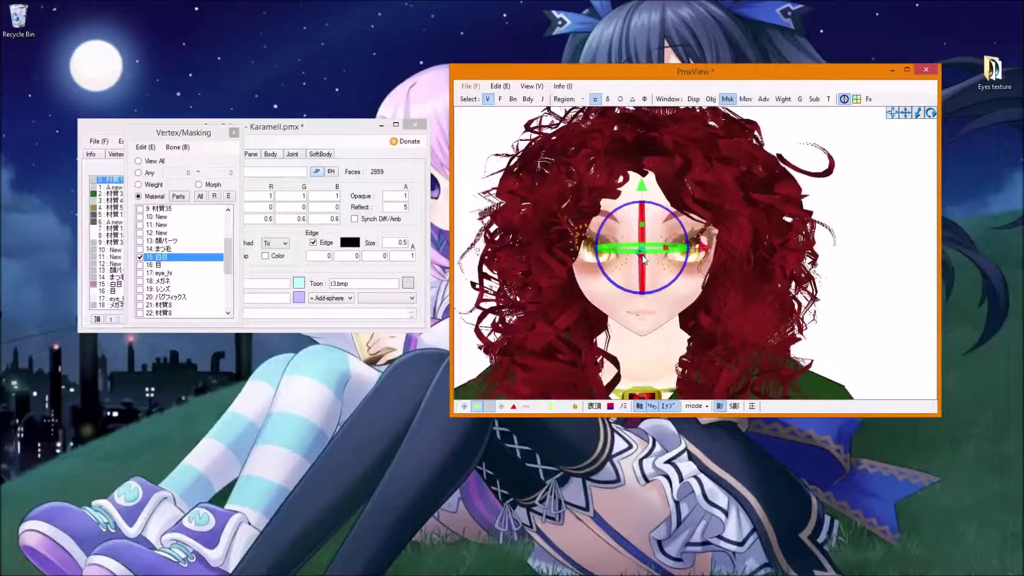
pyautogui.click(564, 279)
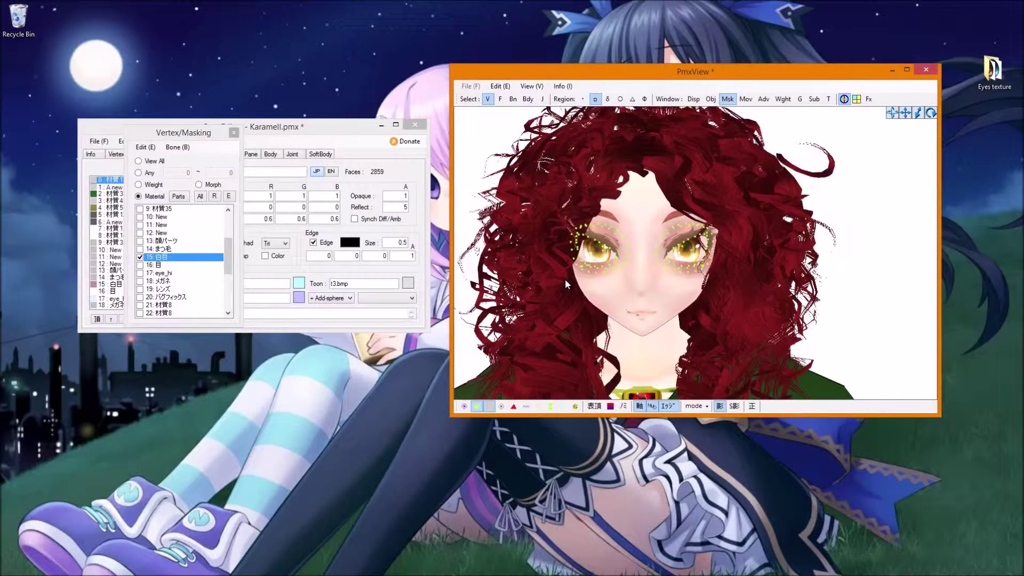
pyautogui.hotkey('ctrl', 'z')
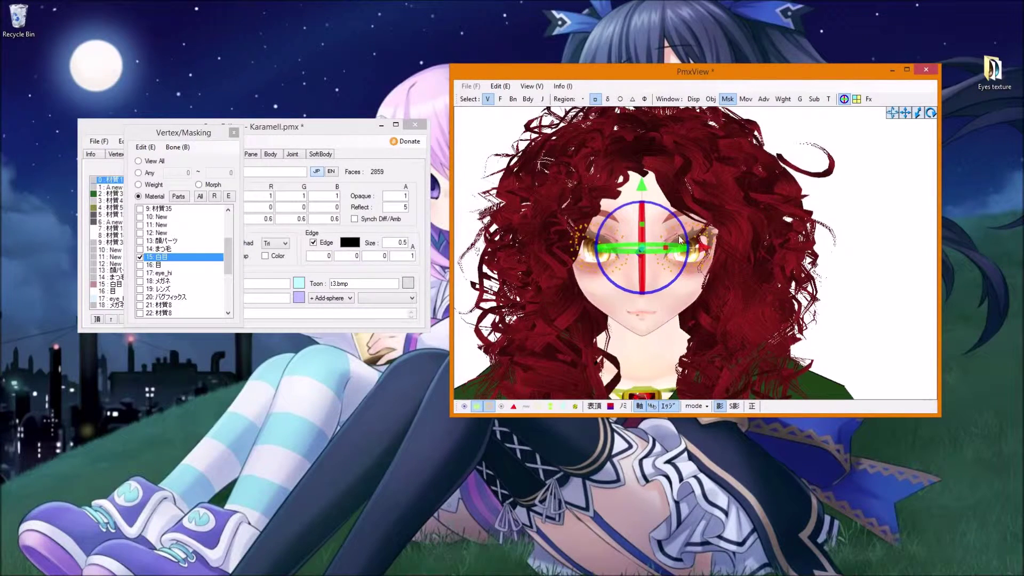
pyautogui.moveTo(673, 261); pyautogui.dragTo(616, 270)
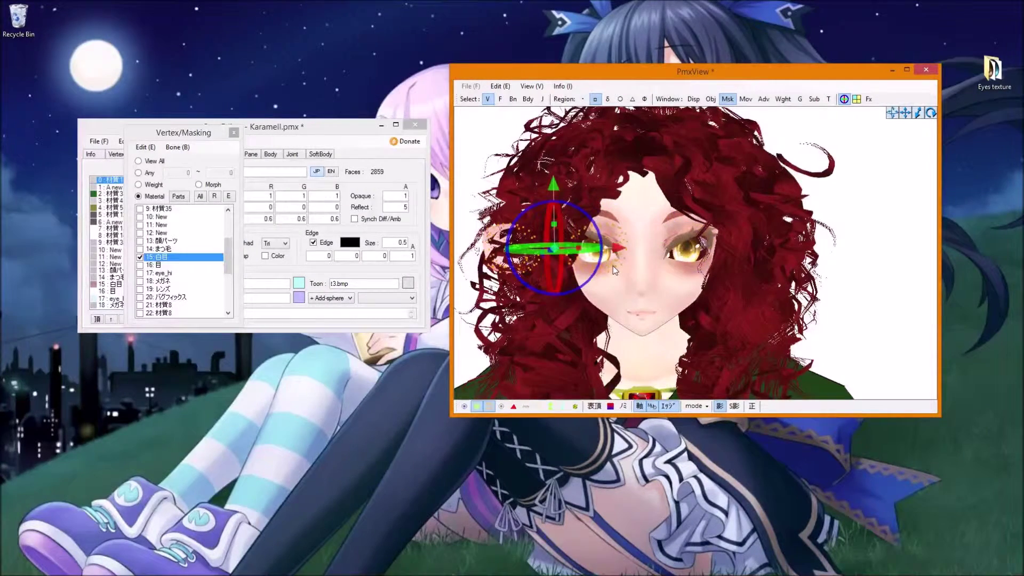
pyautogui.moveTo(617, 251); pyautogui.dragTo(706, 253)
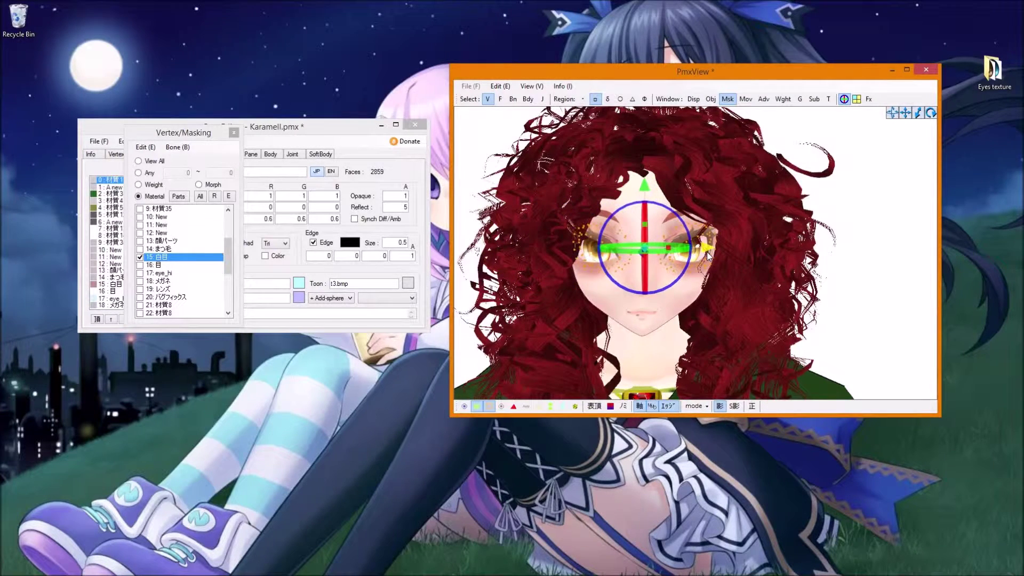
pyautogui.hotkey('ctrl', 'z')
pyautogui.hotkey('ctrl', 'z')
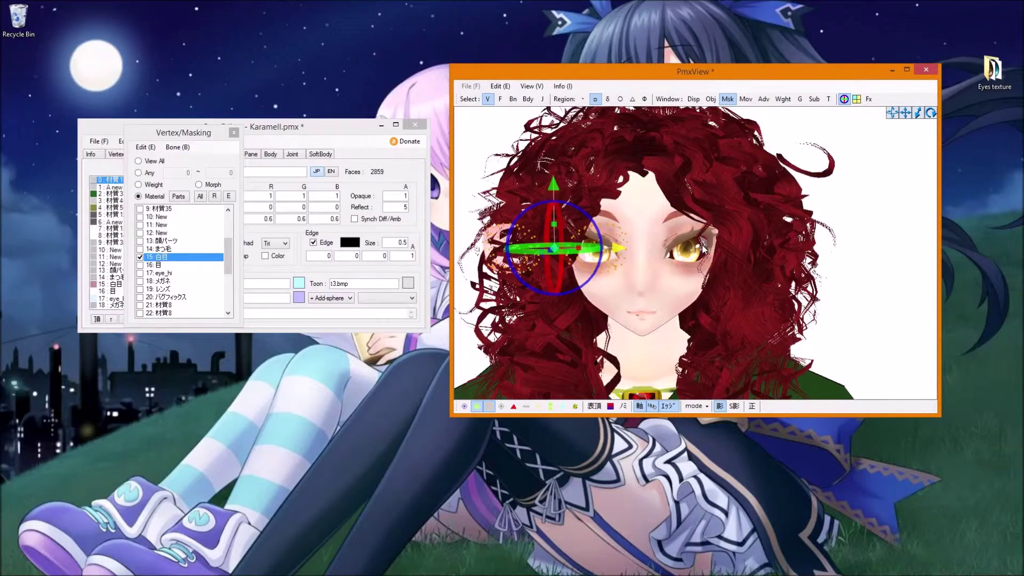
pyautogui.scroll(2, 701, 246)
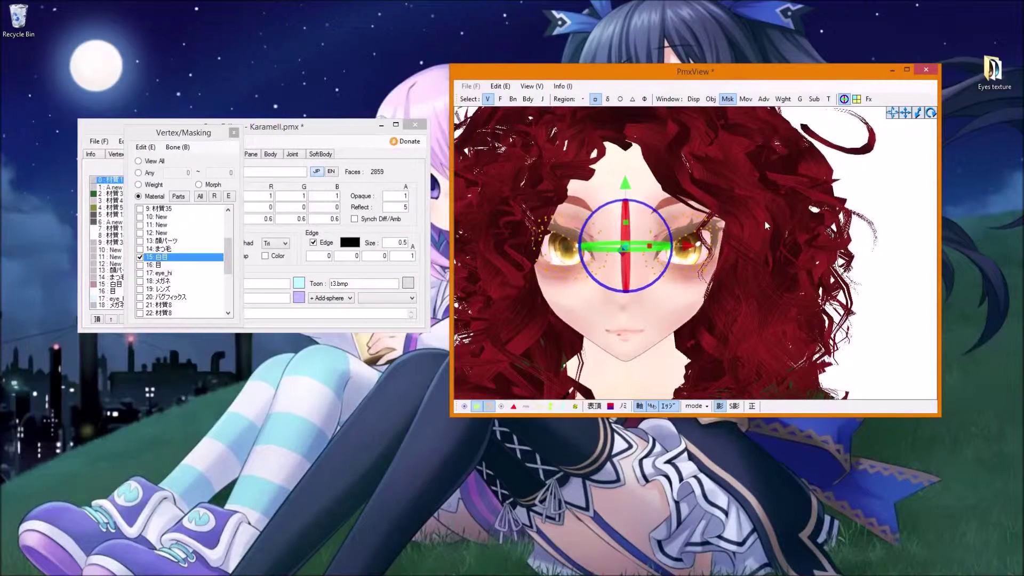
pyautogui.click(764, 220)
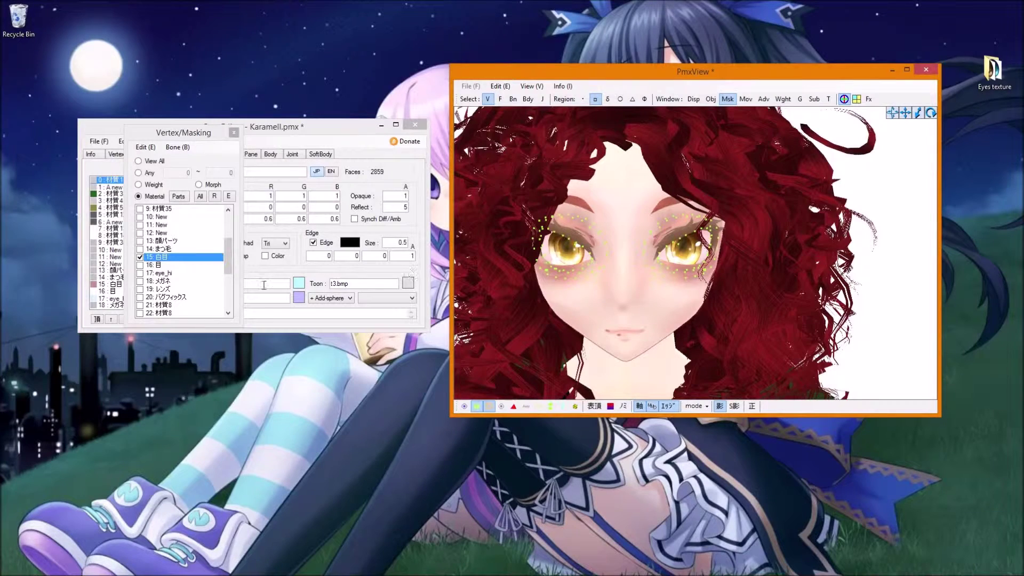
# Hide the vertices of material 15: 白目 and show those of material 16: 目
pyautogui.click(157, 259)
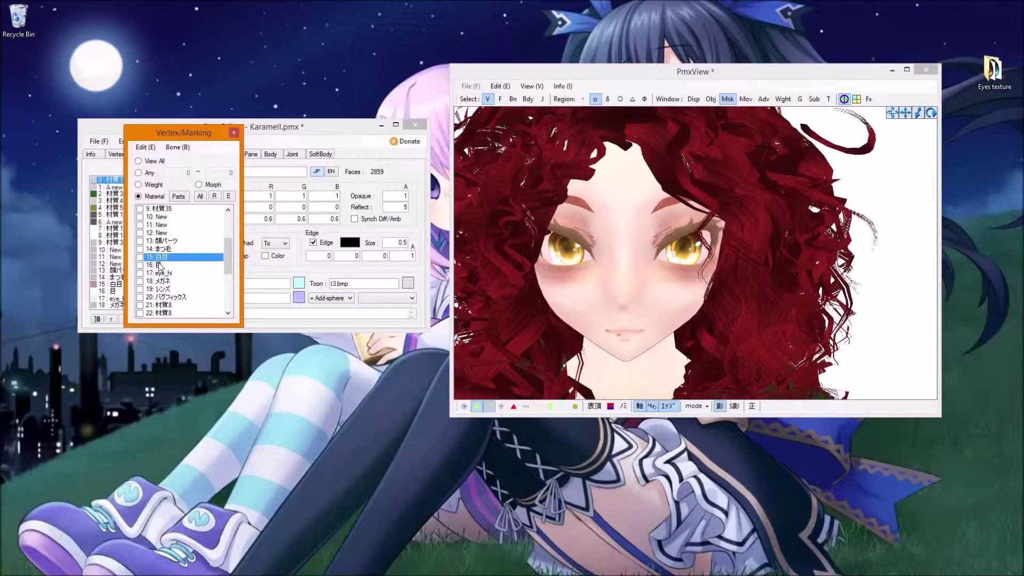
pyautogui.click(159, 265)
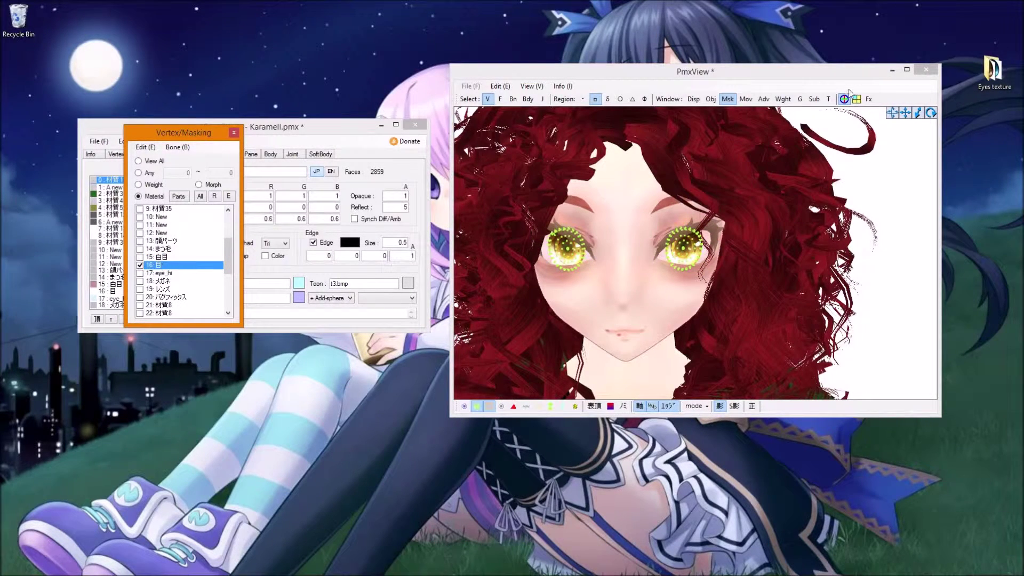
# Compare the vertices of material 16: 目 with those of 15: 白目 up close around the model's eyes
pyautogui.click(757, 155)
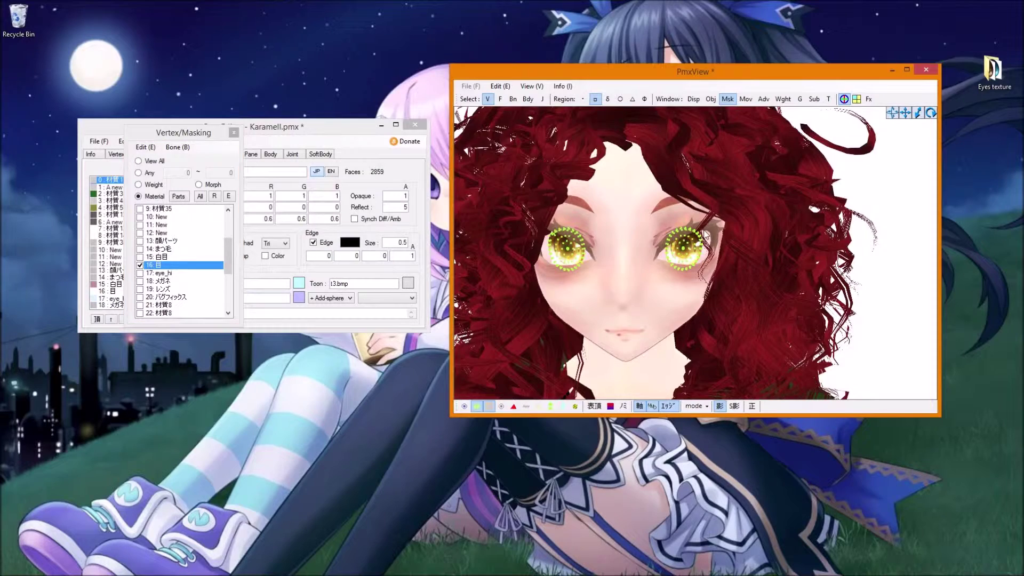
pyautogui.scroll(5, 736, 158)
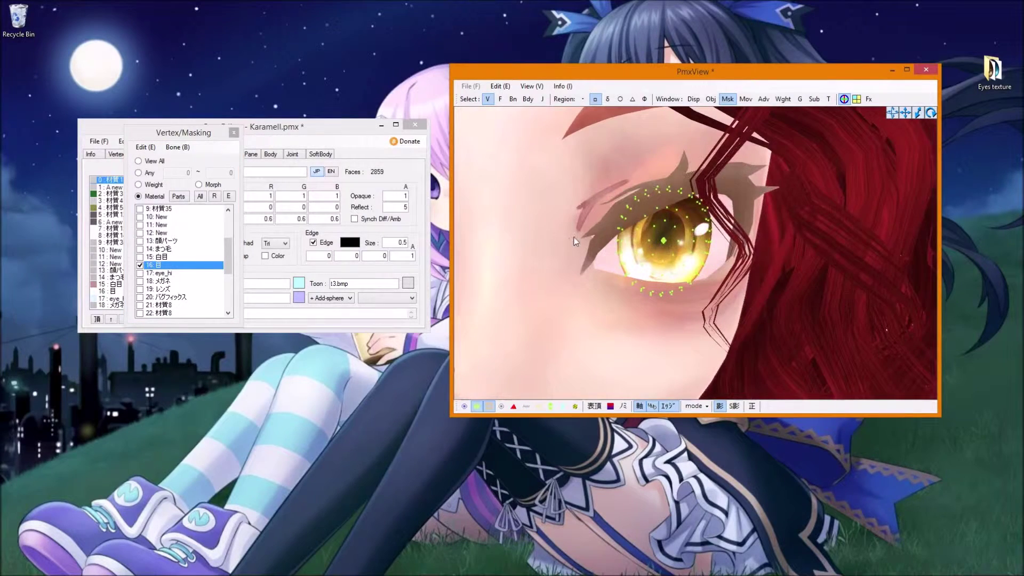
pyautogui.scroll(-3, 576, 243)
pyautogui.click(158, 267)
pyautogui.click(159, 258)
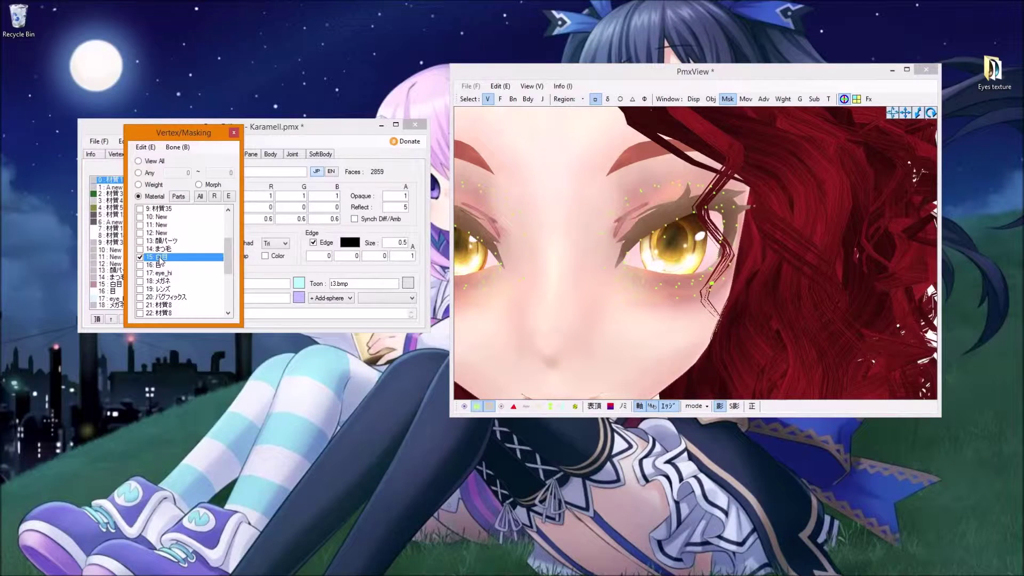
pyautogui.click(157, 265)
pyautogui.click(661, 205)
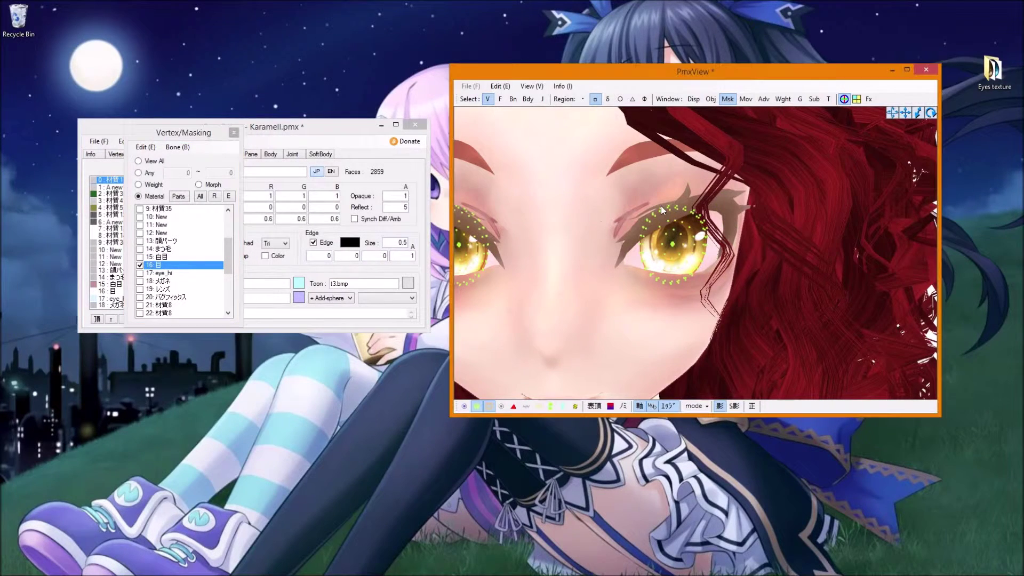
pyautogui.scroll(-2, 661, 206)
pyautogui.scroll(-2, 643, 207)
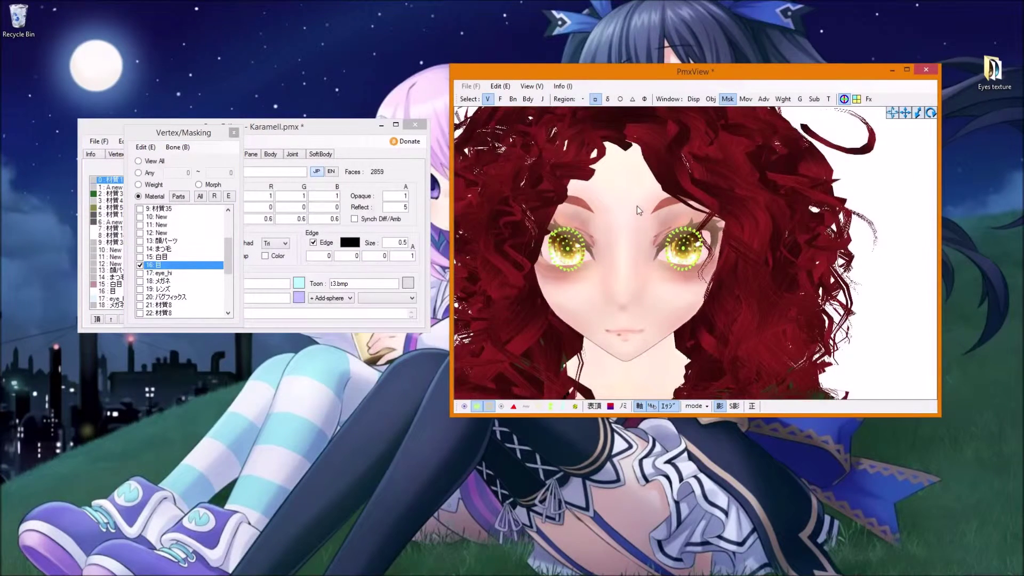
# Select the 目 vertices around both eyes, try moving them sideways, undo the move and clear the selection
pyautogui.moveTo(748, 188); pyautogui.dragTo(611, 272)
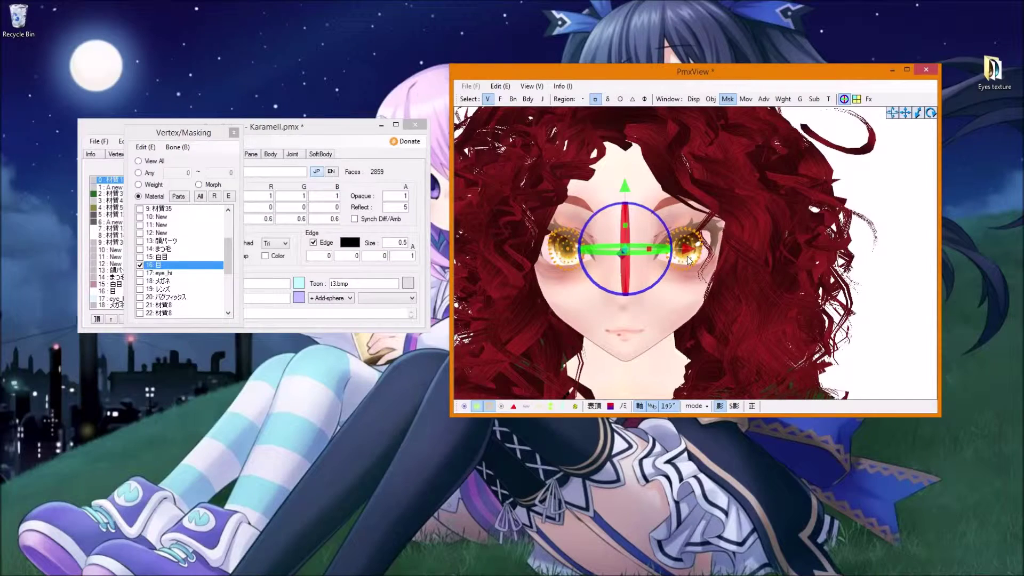
pyautogui.moveTo(686, 251); pyautogui.dragTo(626, 265)
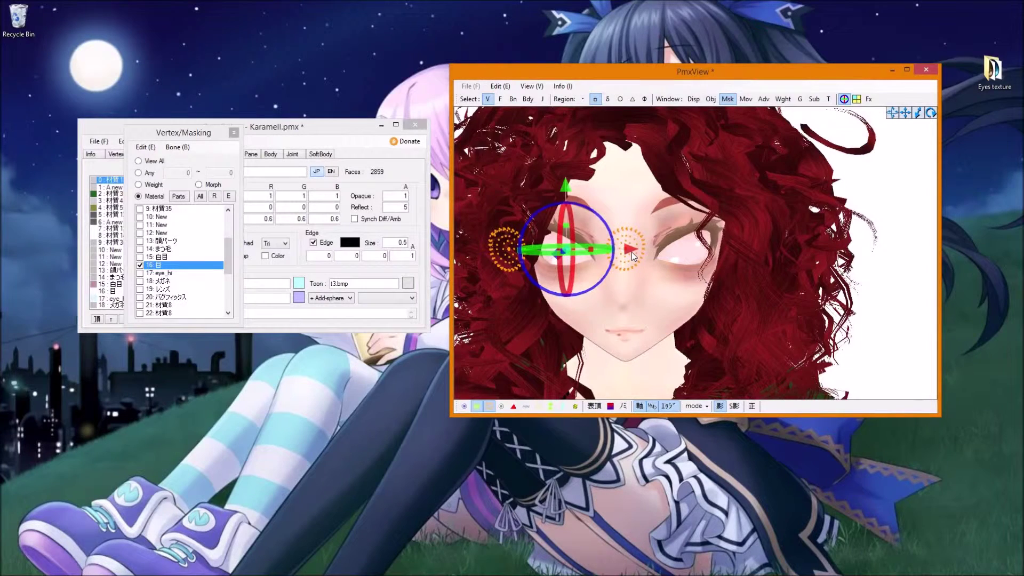
pyautogui.hotkey('ctrl', 'z')
pyautogui.click(783, 213)
pyautogui.moveTo(783, 213); pyautogui.dragTo(694, 266, button='right')
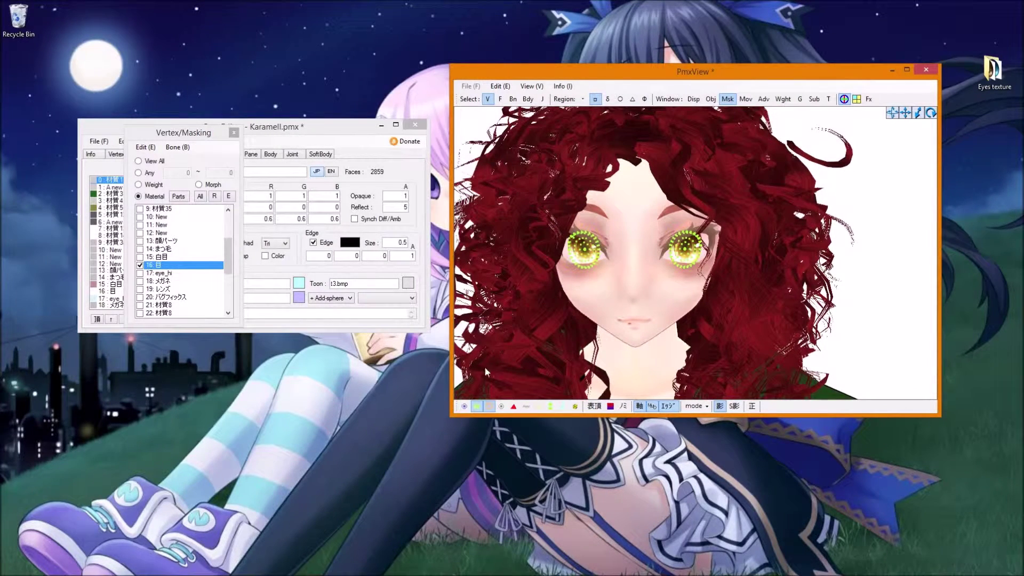
# Hide the vertex markers in the model view and select material 16: 目 in the editor's uncovered material list
pyautogui.click(488, 407)
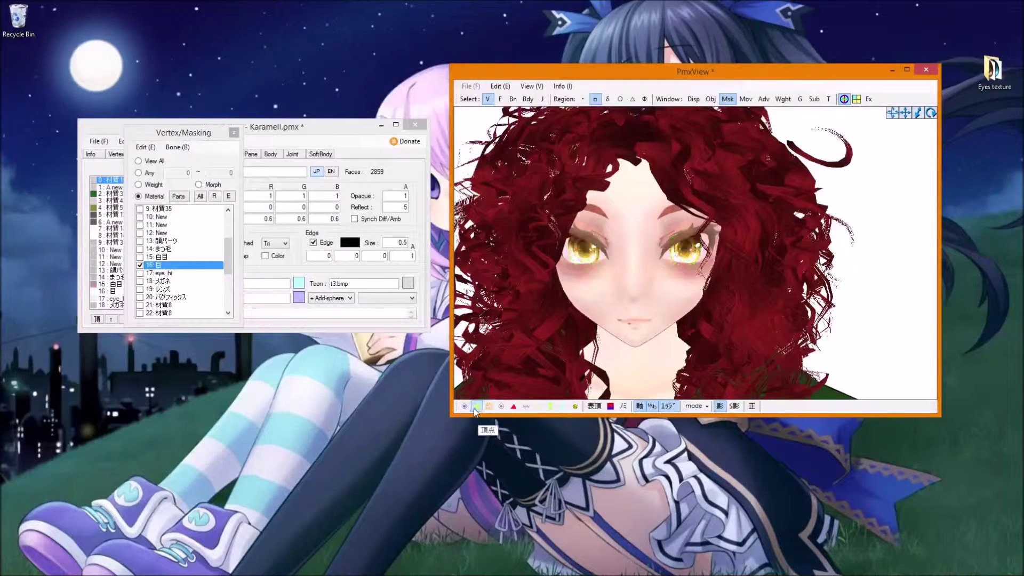
pyautogui.scroll(-2, 511, 336)
pyautogui.moveTo(202, 137); pyautogui.dragTo(343, 292)
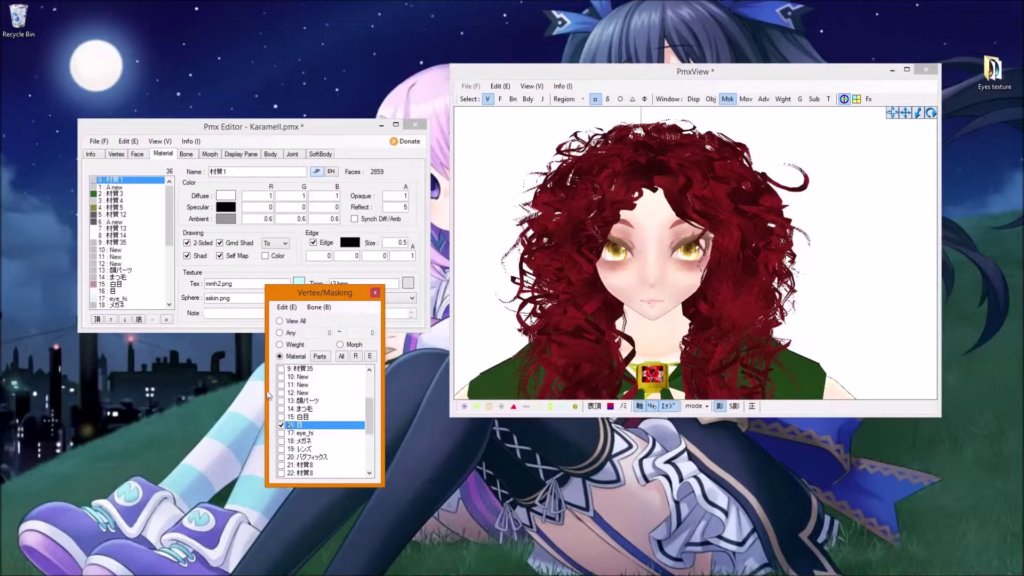
pyautogui.click(131, 208)
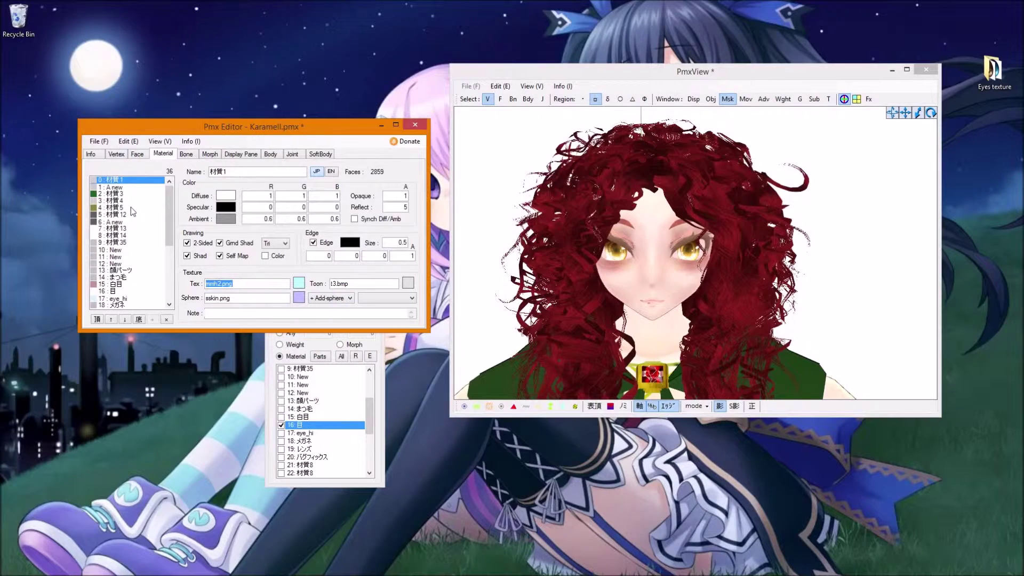
pyautogui.click(122, 292)
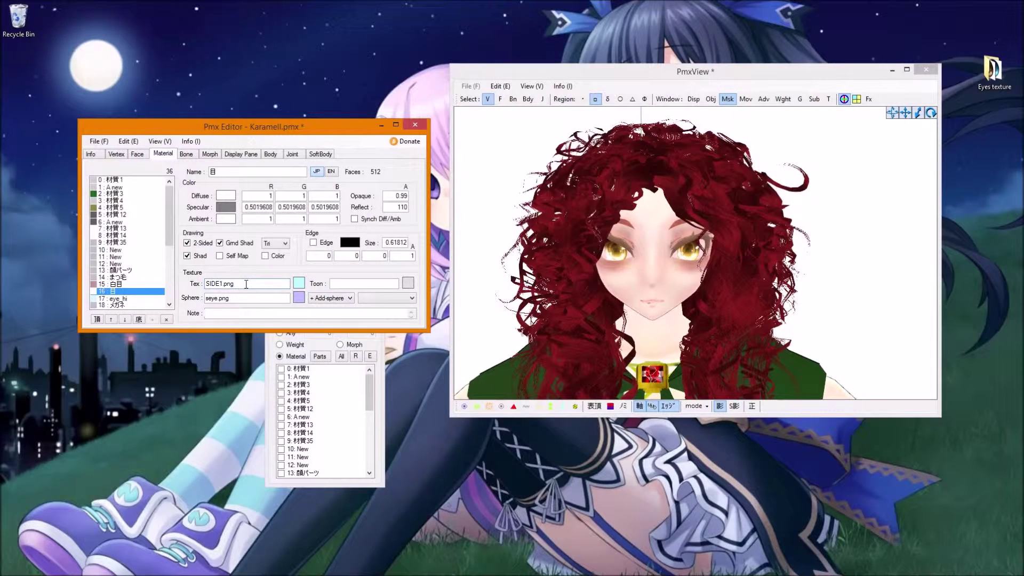
# Clear the texture file name of material 目, check the effect on the model's eyes and undo the removal
pyautogui.moveTo(250, 286); pyautogui.dragTo(191, 299)
pyautogui.click(226, 286)
pyautogui.moveTo(220, 284); pyautogui.dragTo(260, 283)
pyautogui.click(227, 283)
pyautogui.click(487, 226)
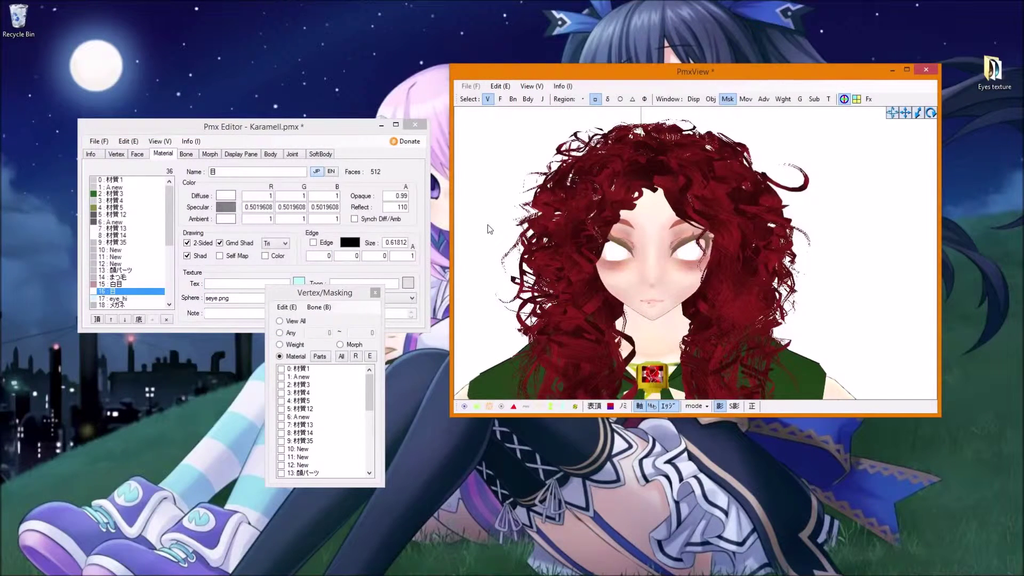
pyautogui.hotkey('ctrl', 'z')
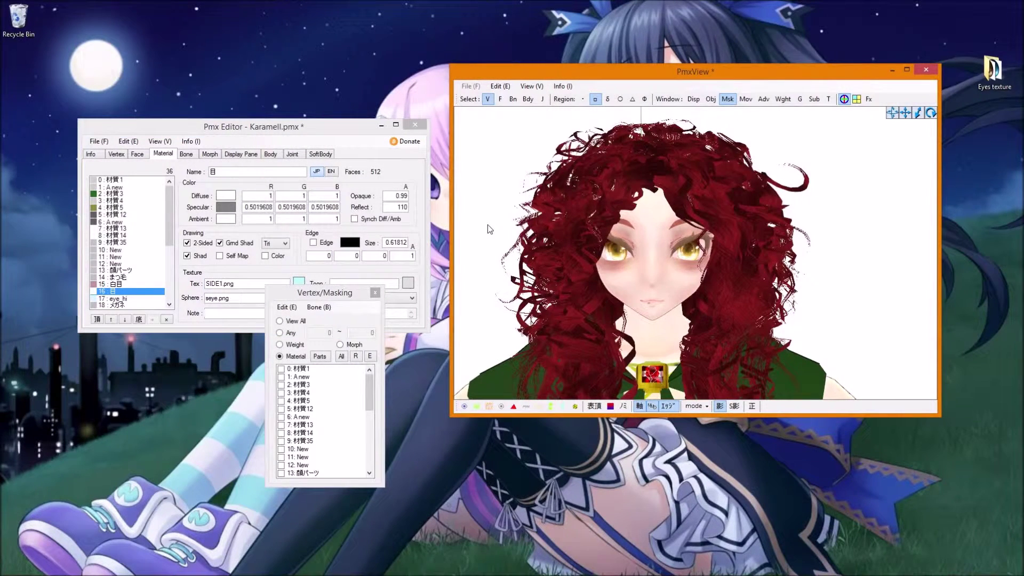
# Preview the texture image assigned to material 目, close the preview and check the texture's file name
pyautogui.doubleClick(274, 283)
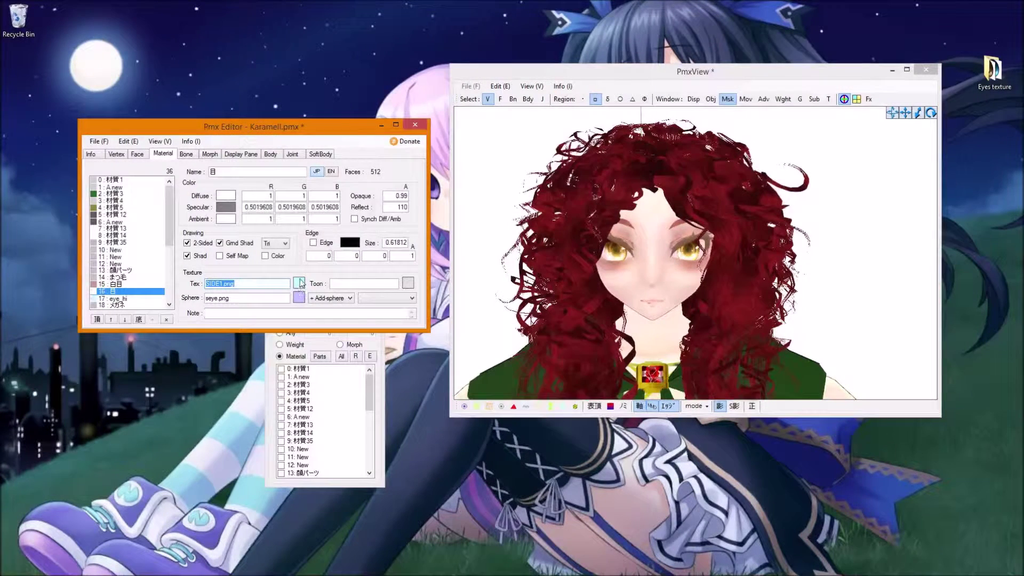
pyautogui.click(298, 284)
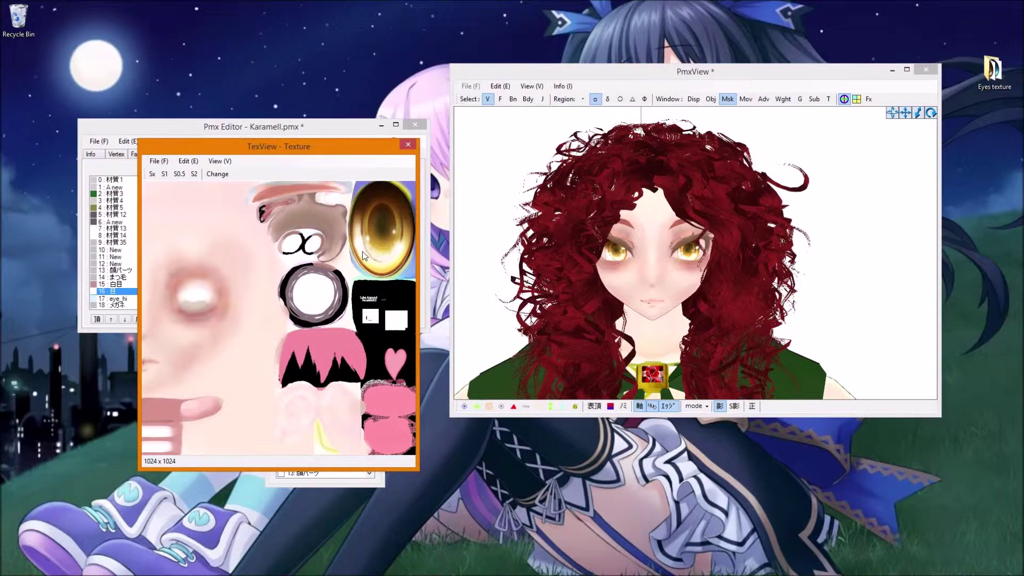
pyautogui.click(408, 144)
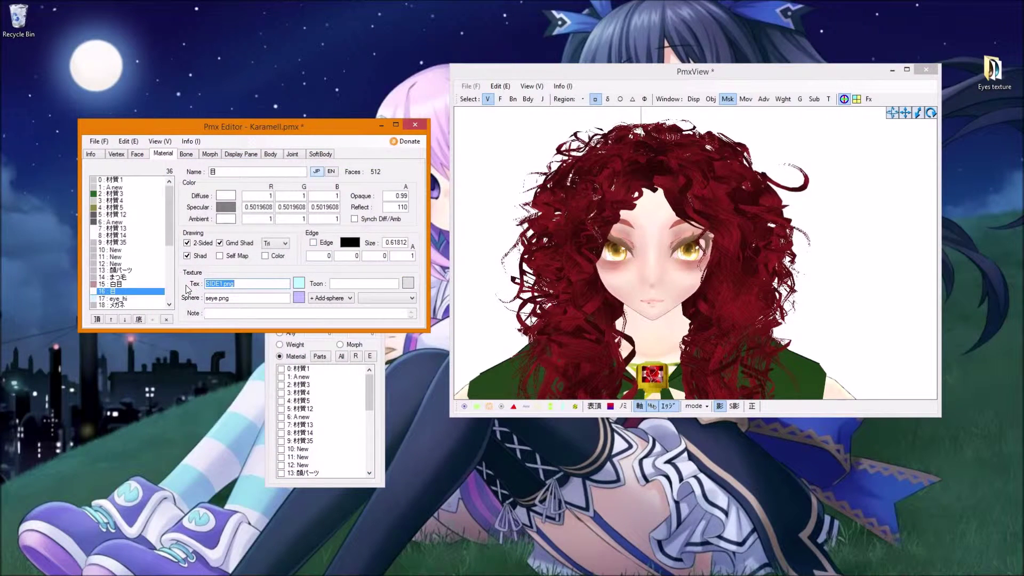
pyautogui.click(260, 282)
pyautogui.moveTo(250, 283); pyautogui.dragTo(196, 293)
# Search the computer for "kara", open the Karamell model folder and arrange it beside the model view
pyautogui.press('super')
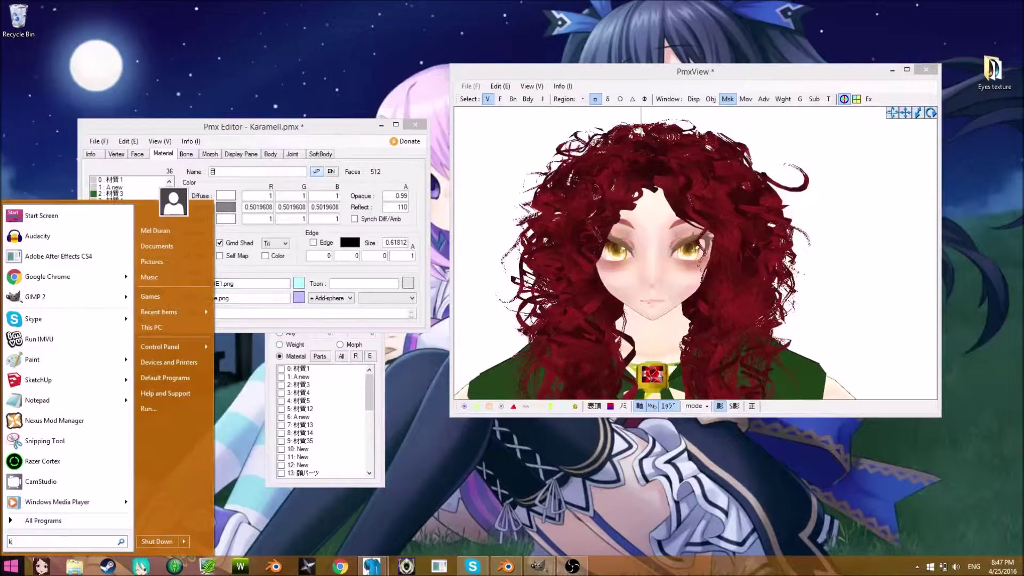
pyautogui.write('kara')
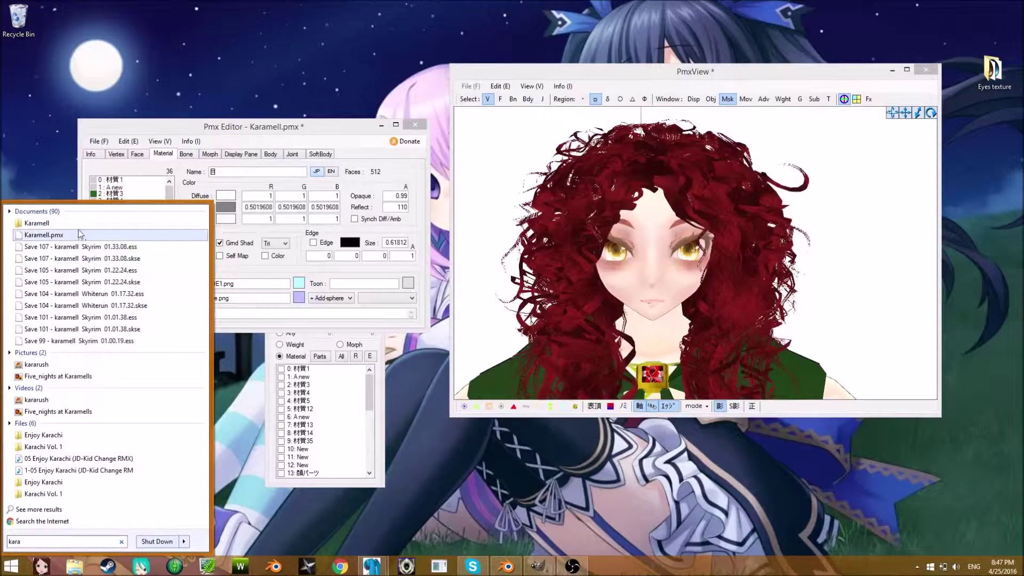
pyautogui.click(80, 223)
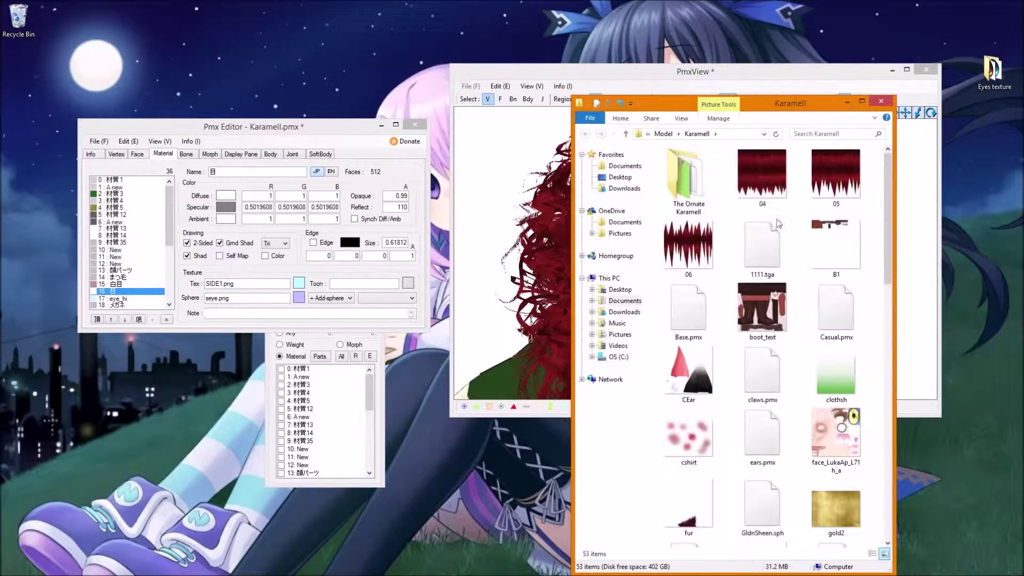
pyautogui.moveTo(270, 280); pyautogui.dragTo(197, 285)
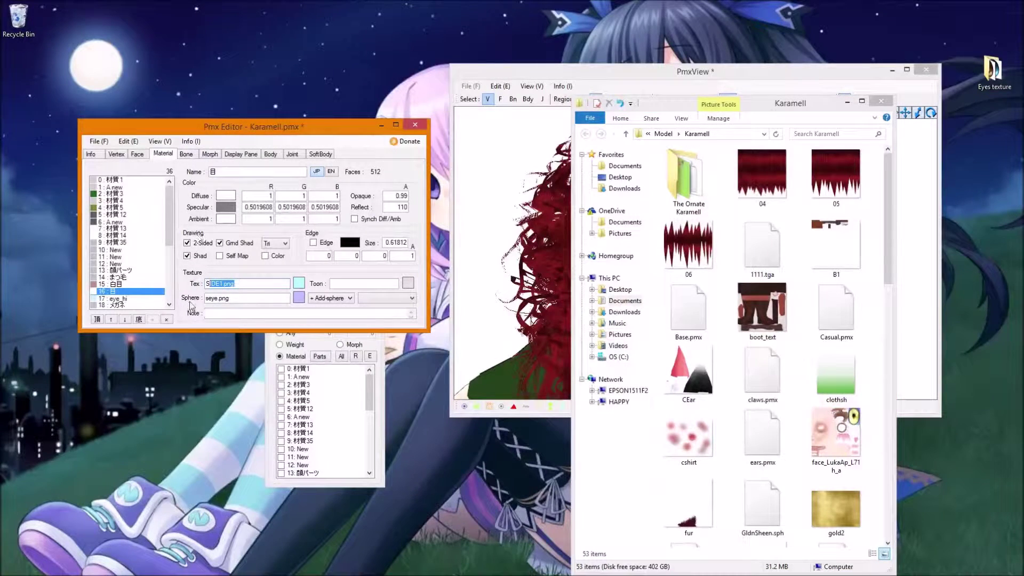
pyautogui.click(240, 283)
pyautogui.moveTo(665, 104); pyautogui.dragTo(784, 98)
pyautogui.moveTo(662, 74); pyautogui.dragTo(516, 92)
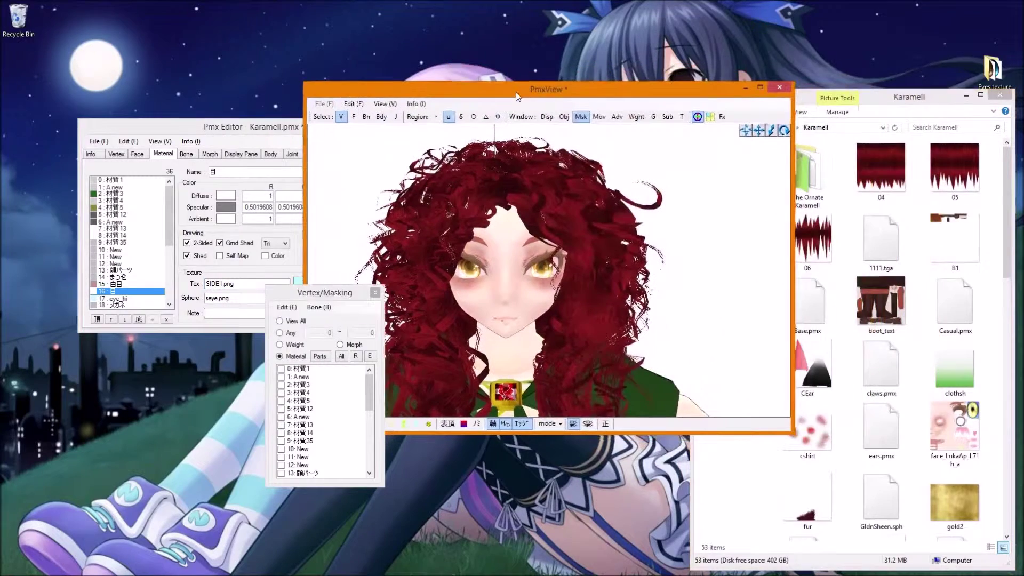
# Find the SIDE1 texture in the Karamell folder and open it in GIMP
pyautogui.click(880, 176)
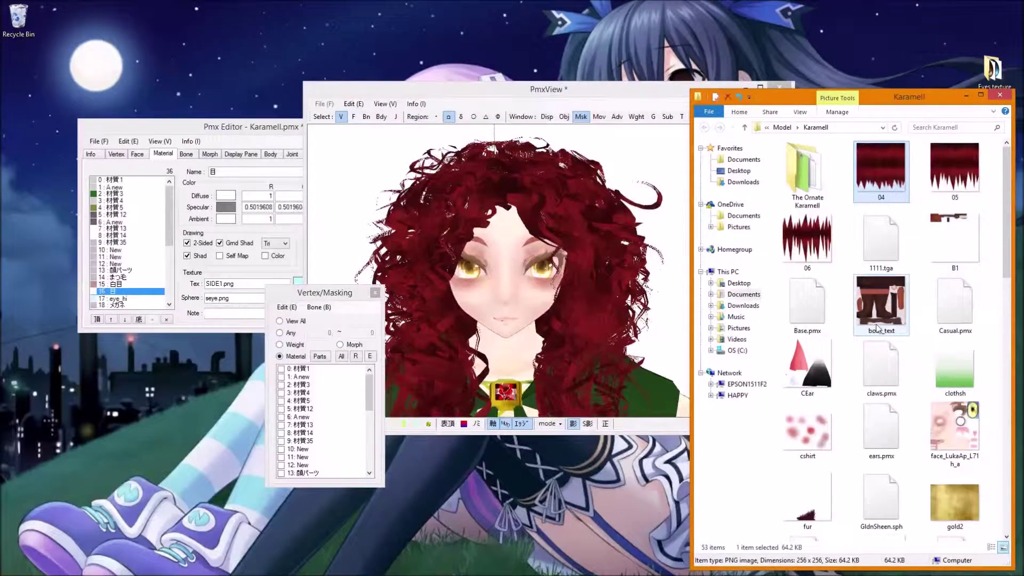
pyautogui.click(875, 260)
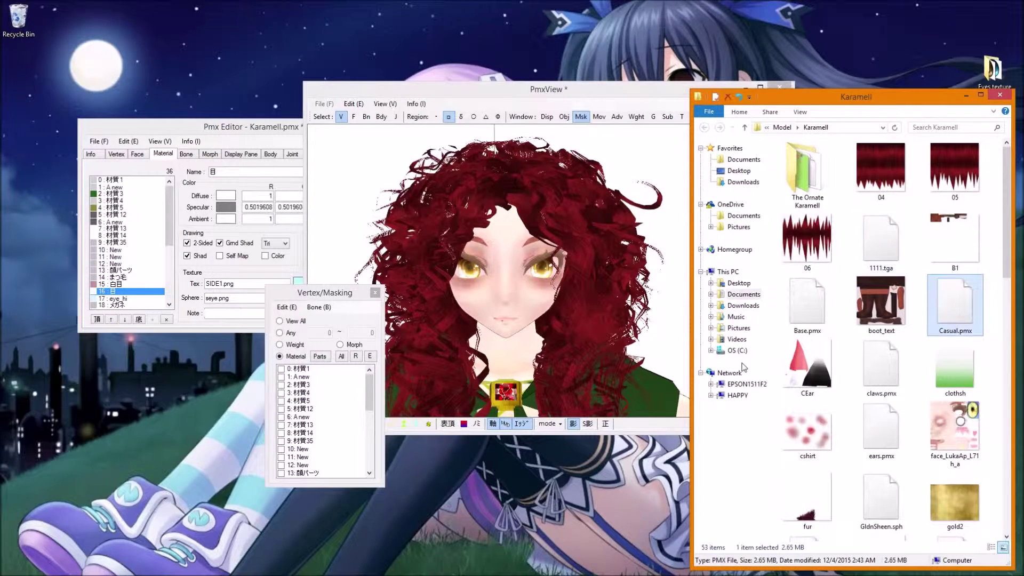
pyautogui.click(813, 326)
pyautogui.scroll(-3, 906, 365)
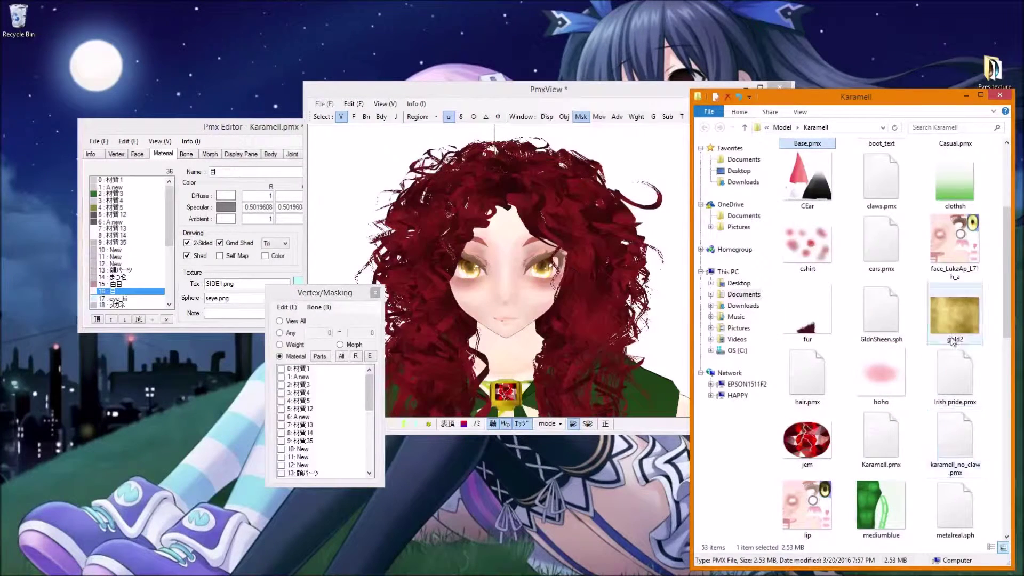
pyautogui.scroll(-3, 938, 438)
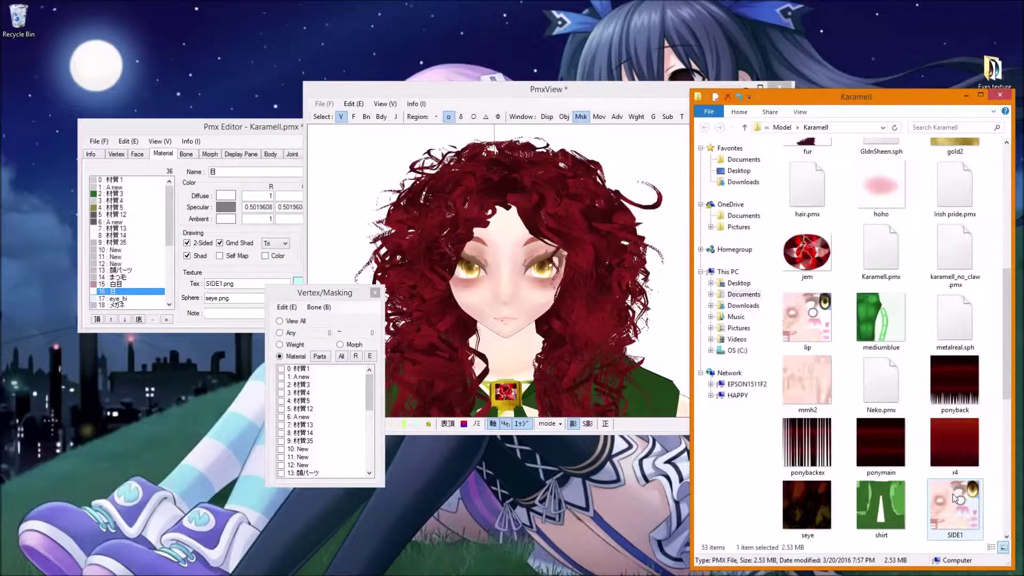
pyautogui.click(958, 499)
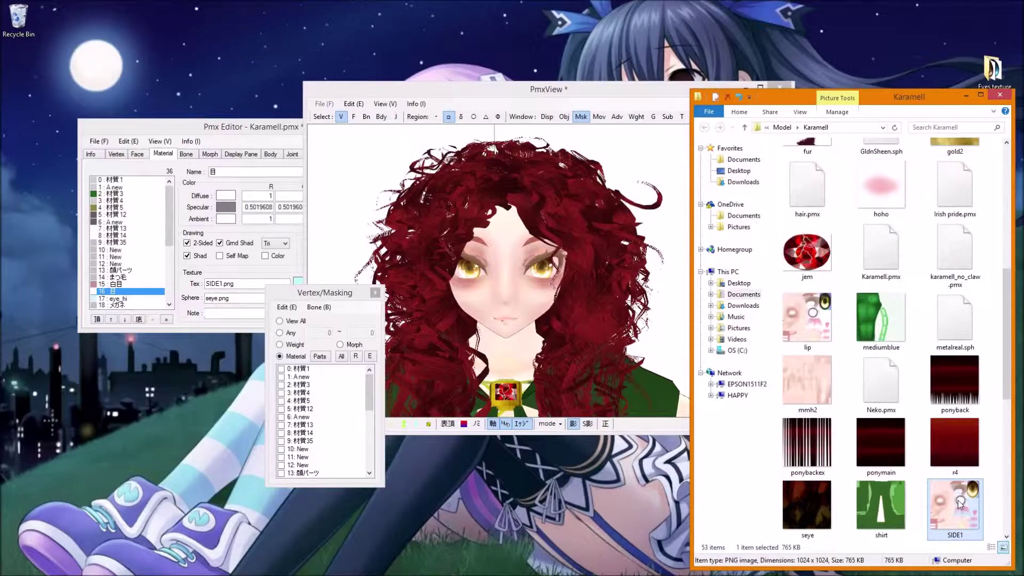
pyautogui.rightClick(955, 504)
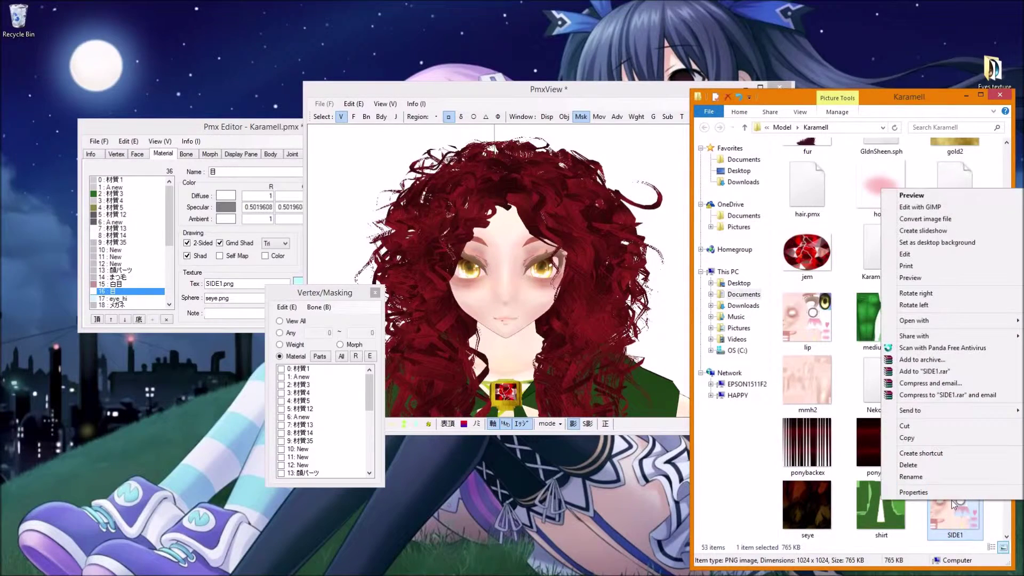
pyautogui.click(949, 207)
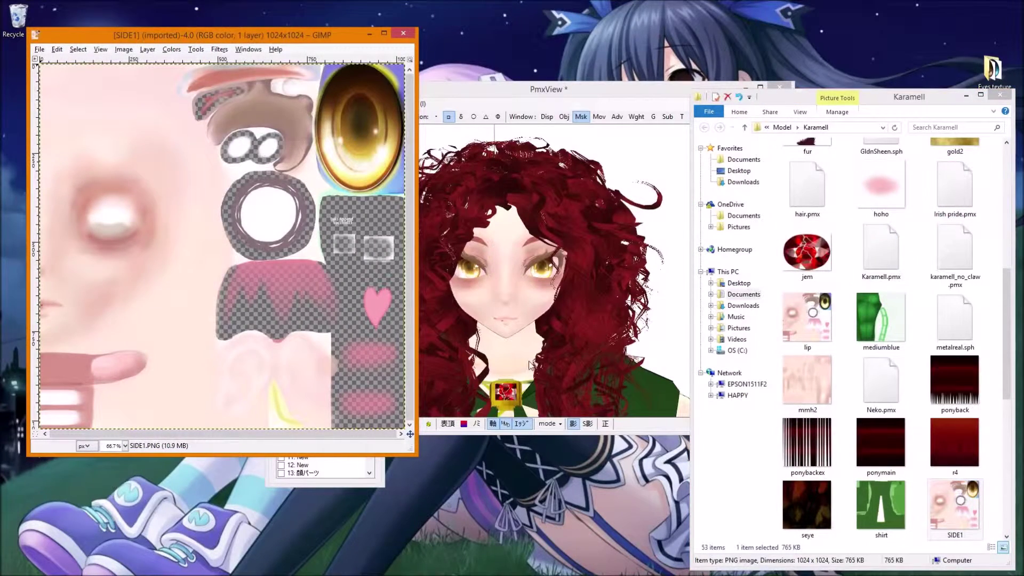
# Move the SIDE1 image window off the material settings and minimise the Karamell folder and the model view
pyautogui.moveTo(288, 35); pyautogui.dragTo(557, 63)
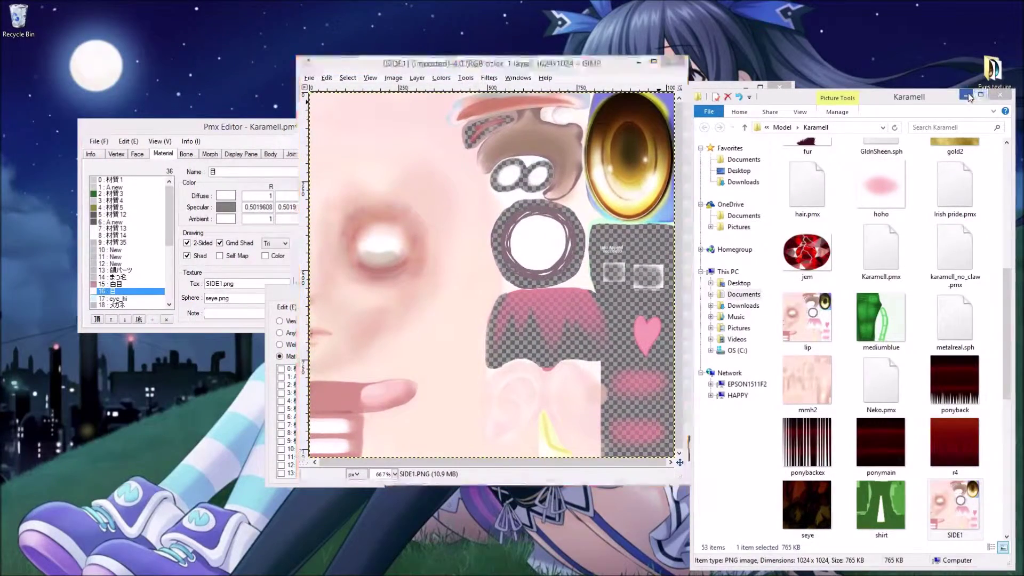
pyautogui.click(966, 96)
pyautogui.click(741, 82)
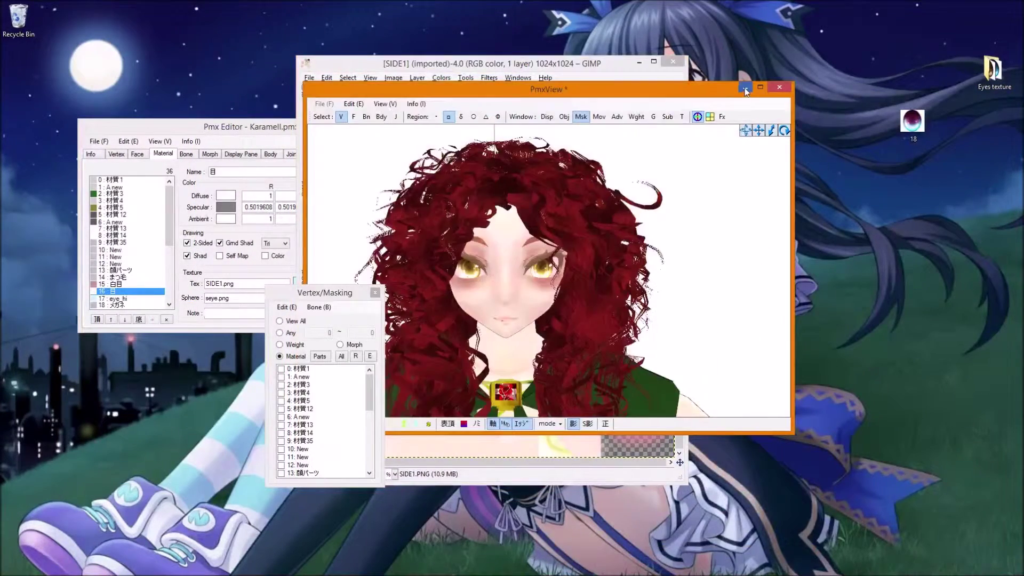
pyautogui.click(745, 88)
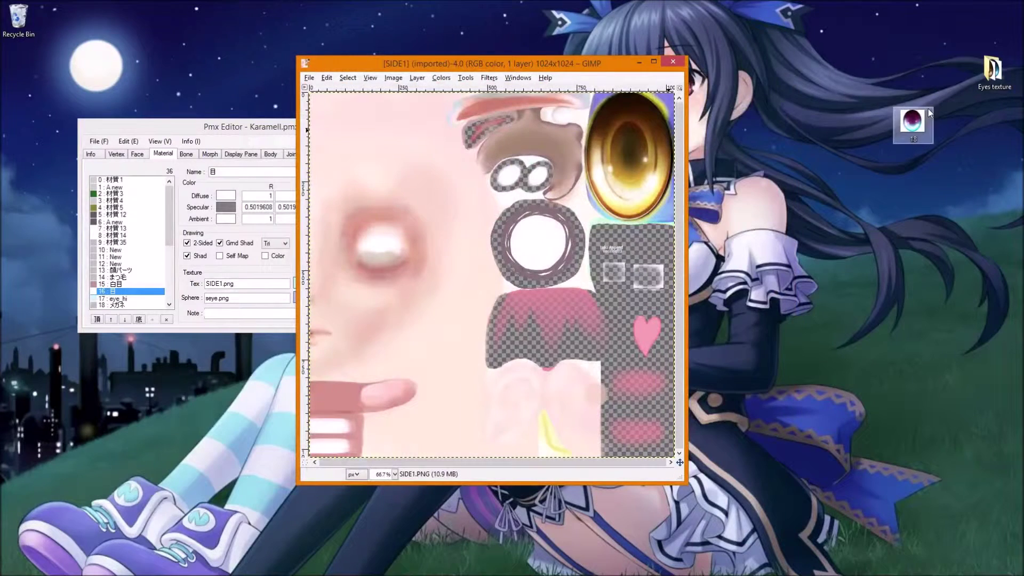
# Open the purple and cyan eye texture 18 from the desktop in GIMP
pyautogui.moveTo(924, 120); pyautogui.dragTo(875, 120)
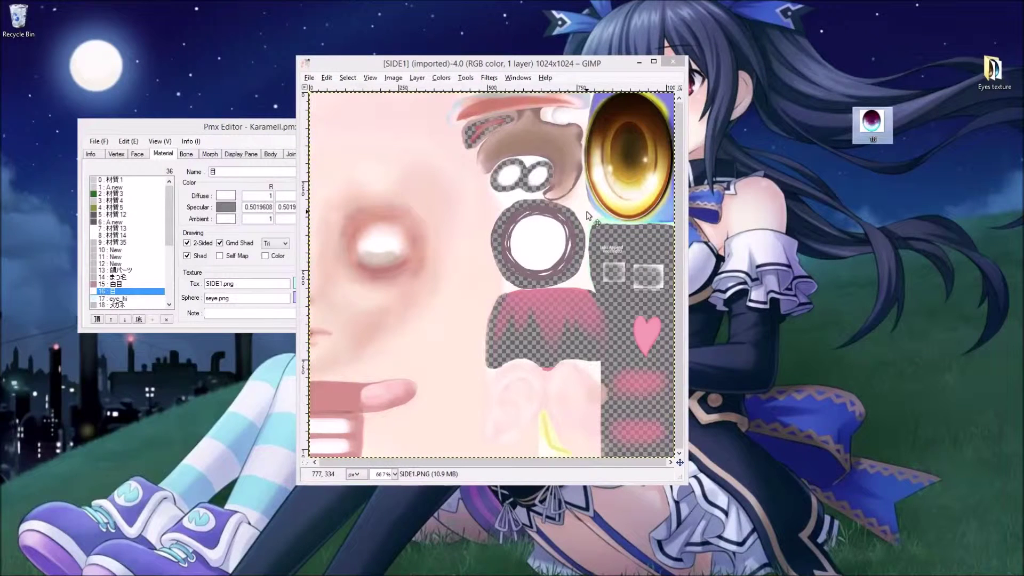
pyautogui.rightClick(870, 119)
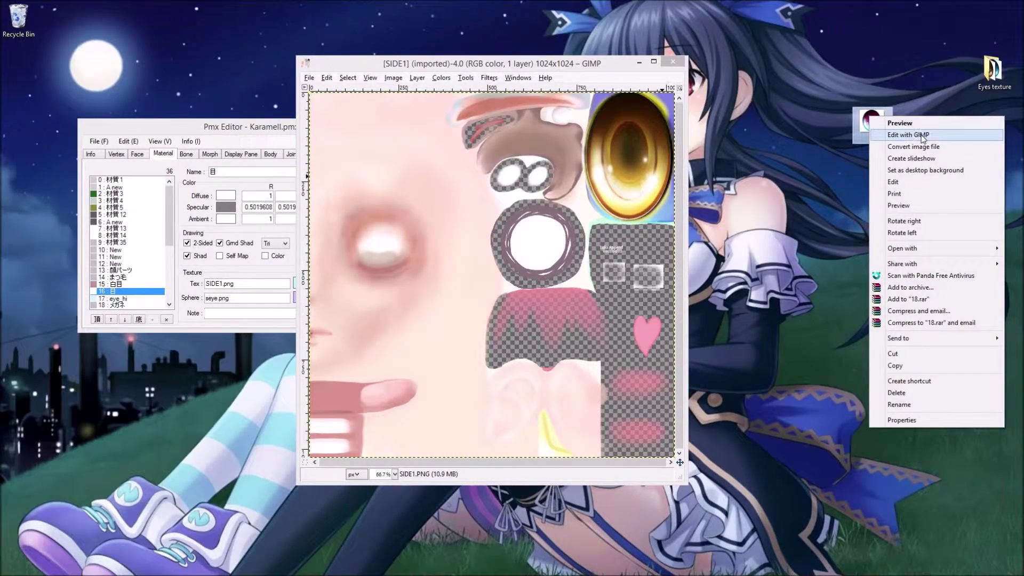
pyautogui.click(921, 135)
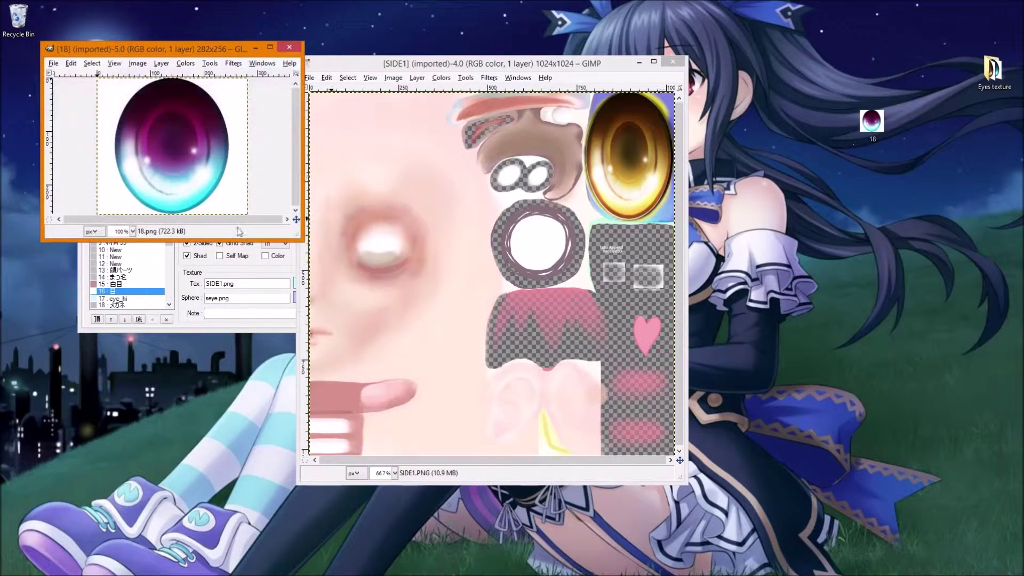
# Arrange the 18 and SIDE1 image windows side by side so that both textures are fully in view
pyautogui.moveTo(213, 54); pyautogui.dragTo(430, 174)
pyautogui.moveTo(554, 68); pyautogui.dragTo(839, 13)
pyautogui.moveTo(355, 171); pyautogui.dragTo(312, 184)
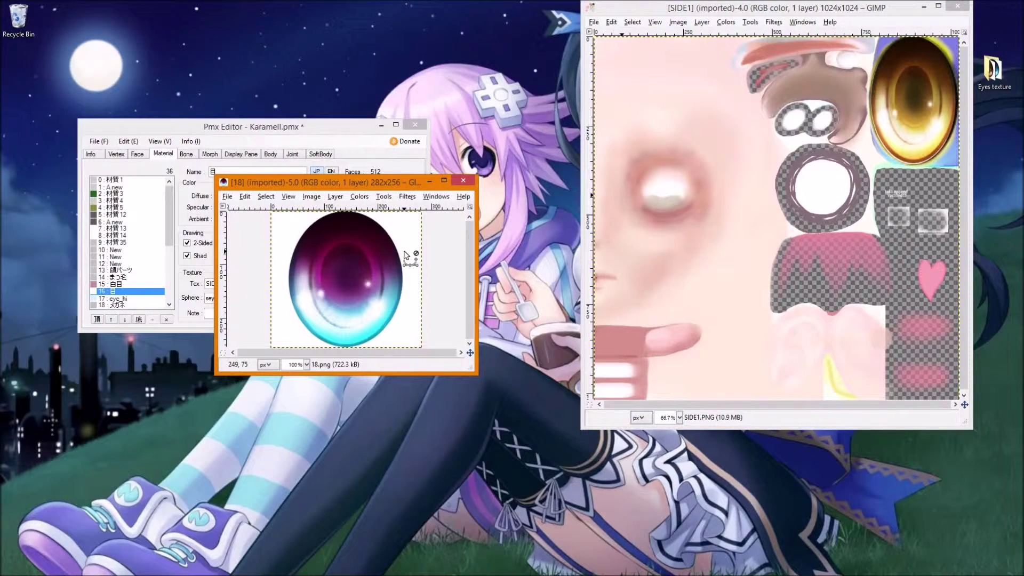
# Try to cut the whole image 18, paste it into SIDE1 and move it over the golden eye
pyautogui.hotkey('ctrl', 'x')
pyautogui.click(754, 181)
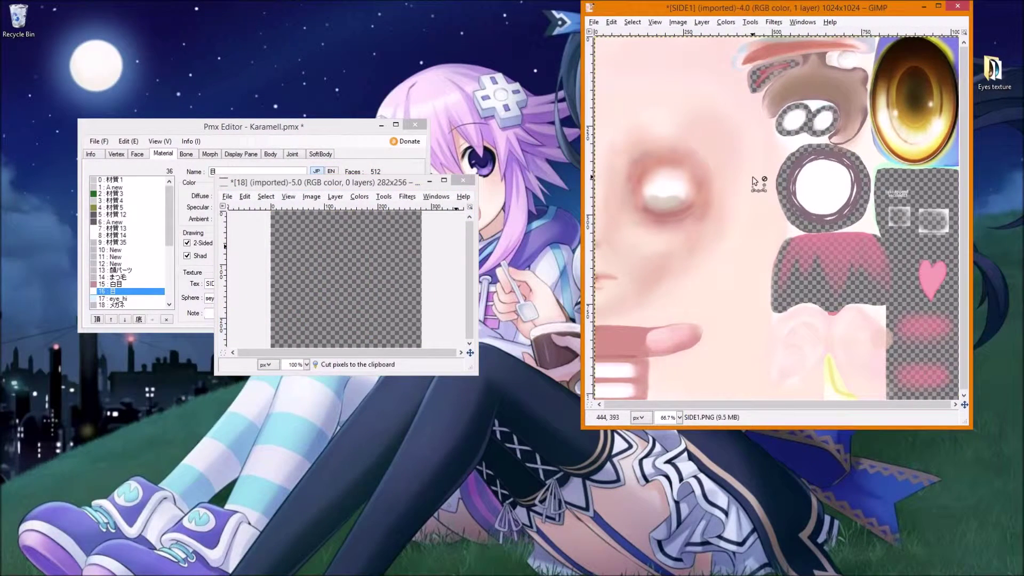
pyautogui.hotkey('ctrl', 'v')
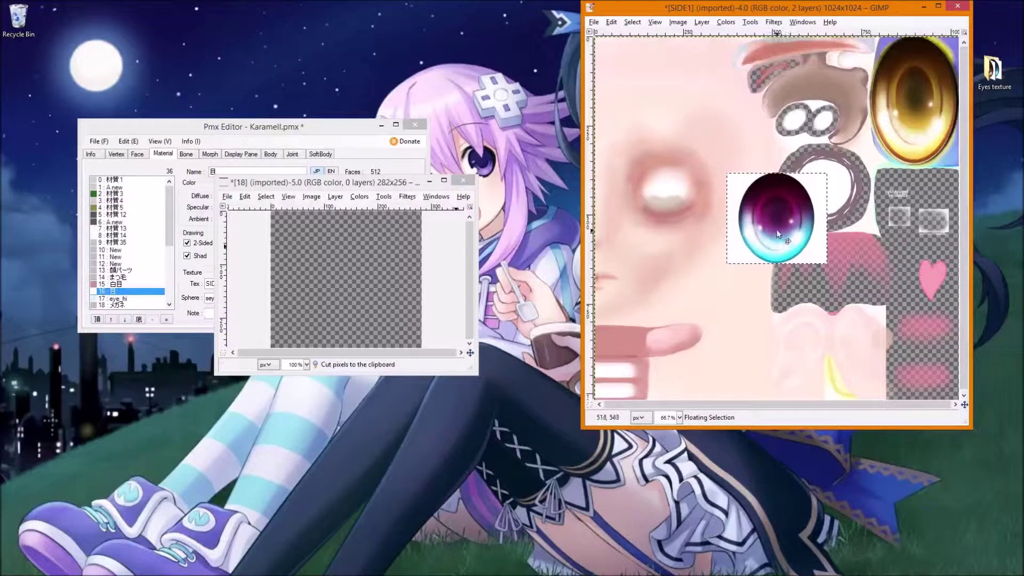
pyautogui.press('Tab')
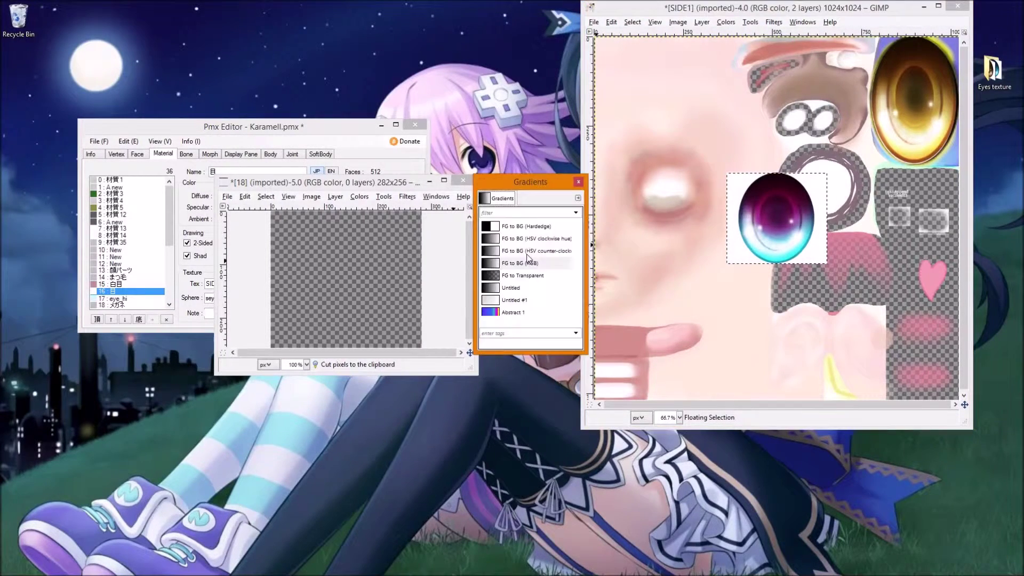
pyautogui.moveTo(762, 212); pyautogui.dragTo(906, 97)
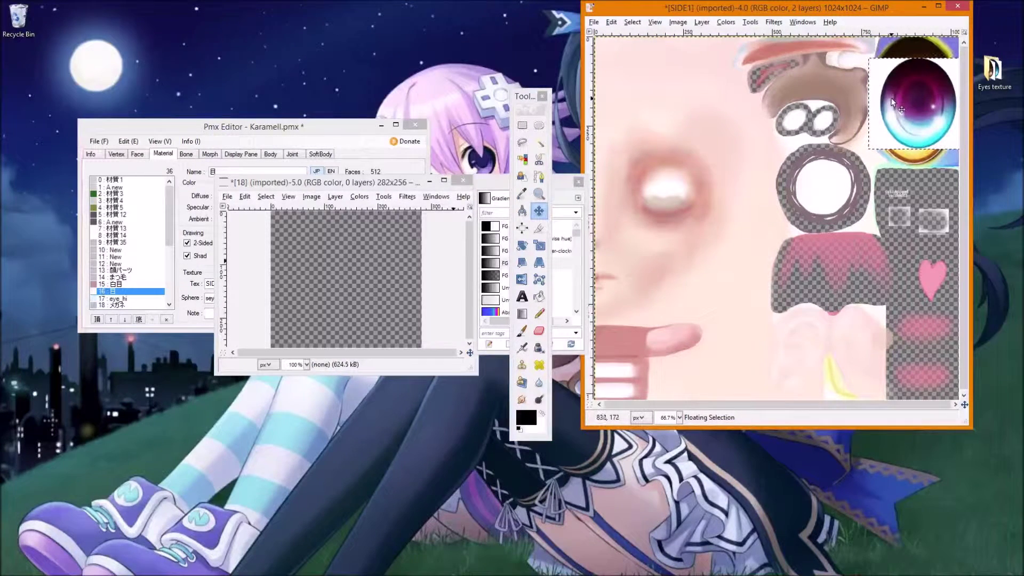
# Undo the move and paste in SIDE1 and the cut in image 18
pyautogui.hotkey('ctrl', 'z')
pyautogui.hotkey('ctrl', 'z')
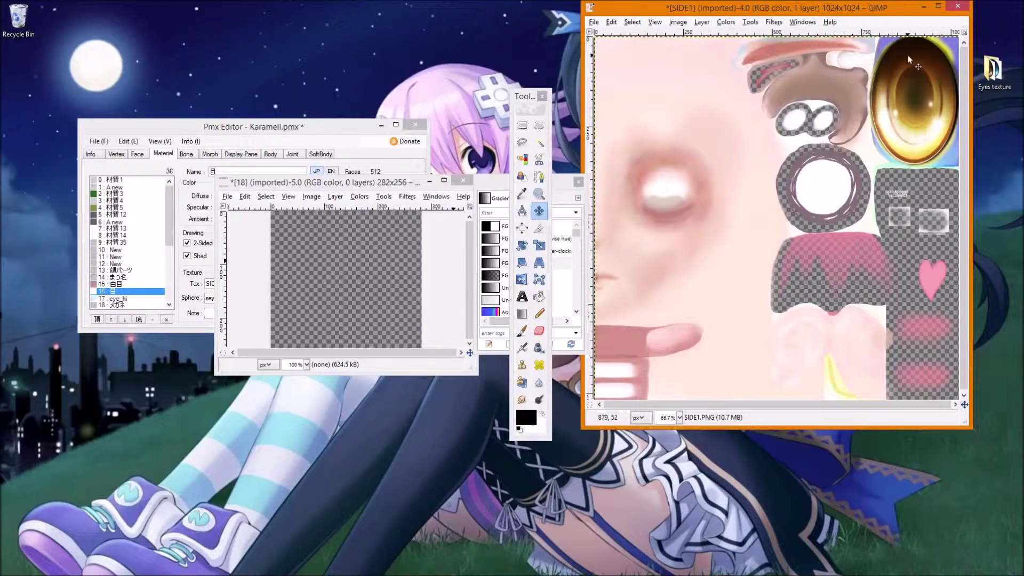
pyautogui.click(444, 263)
pyautogui.hotkey('ctrl', 'z')
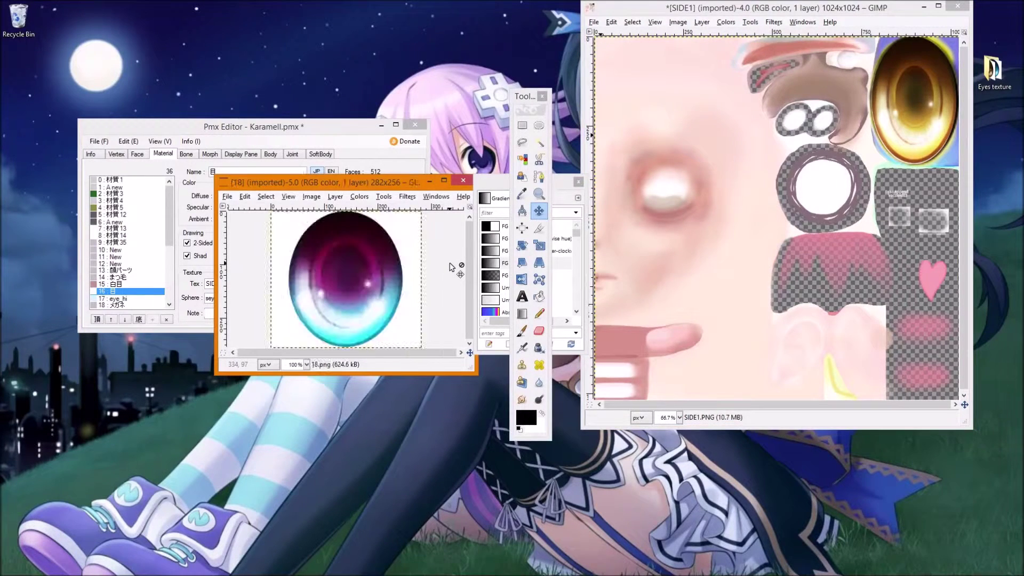
# Maximise the image 18 window and move the Gradients dialog and the toolbox clear of the eye
pyautogui.click(521, 127)
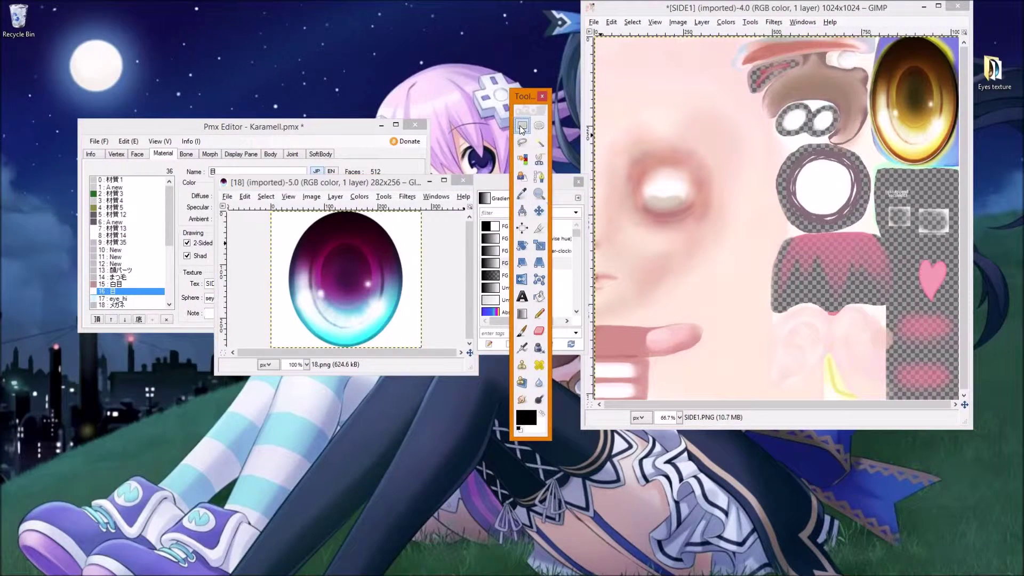
pyautogui.click(445, 181)
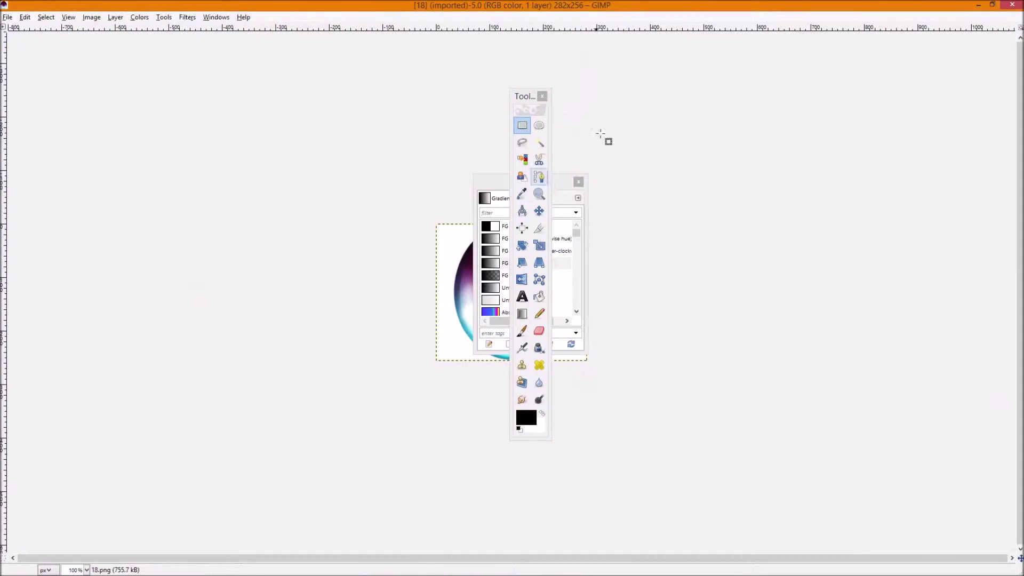
pyautogui.moveTo(506, 183); pyautogui.dragTo(256, 218)
pyautogui.moveTo(521, 97); pyautogui.dragTo(693, 80)
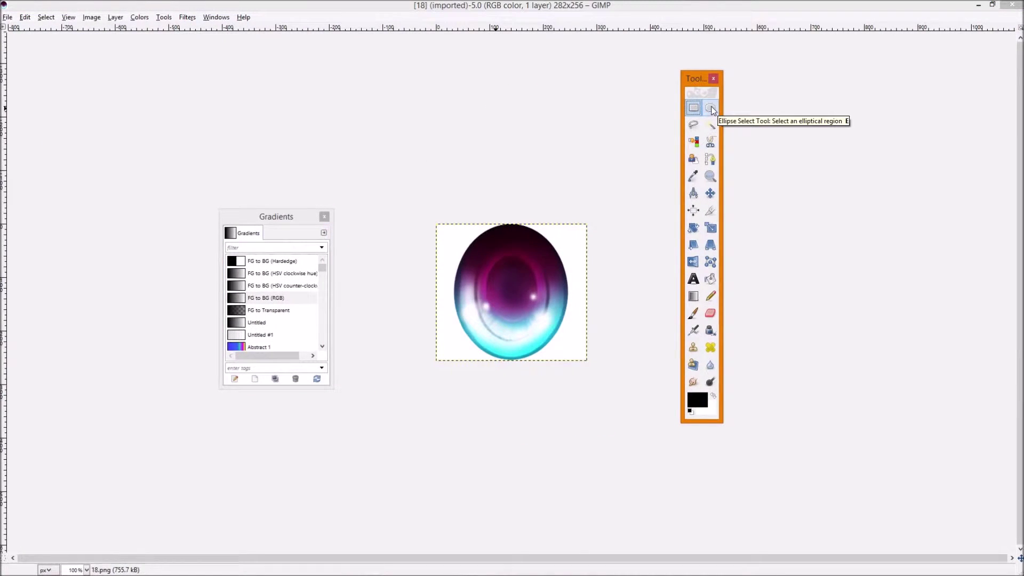
# Fit an elliptical selection about 216 px wide around the purple and cyan eye and cut it to the clipboard
pyautogui.click(711, 109)
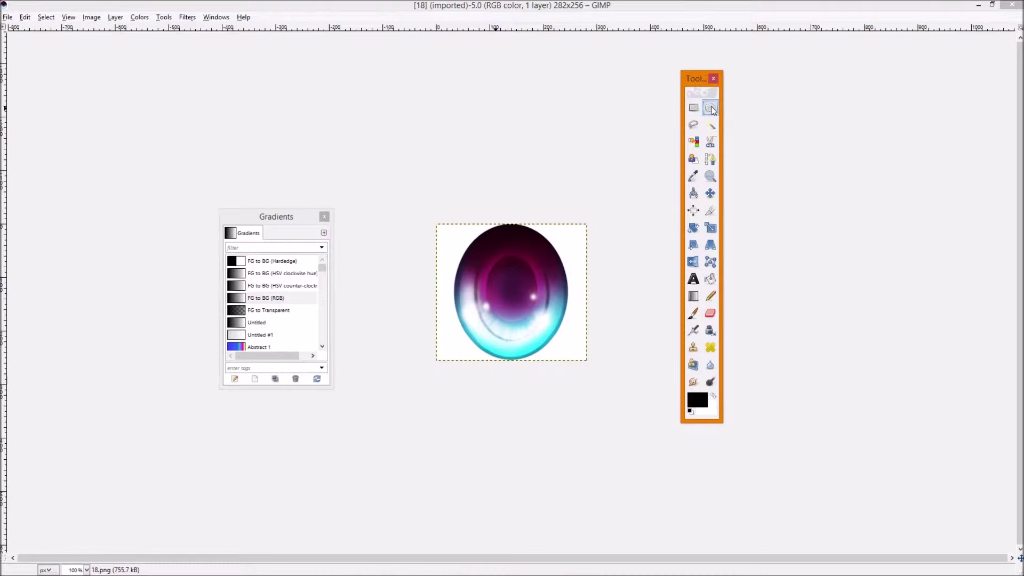
pyautogui.moveTo(454, 223); pyautogui.dragTo(569, 361)
pyautogui.moveTo(464, 296); pyautogui.dragTo(464, 296)
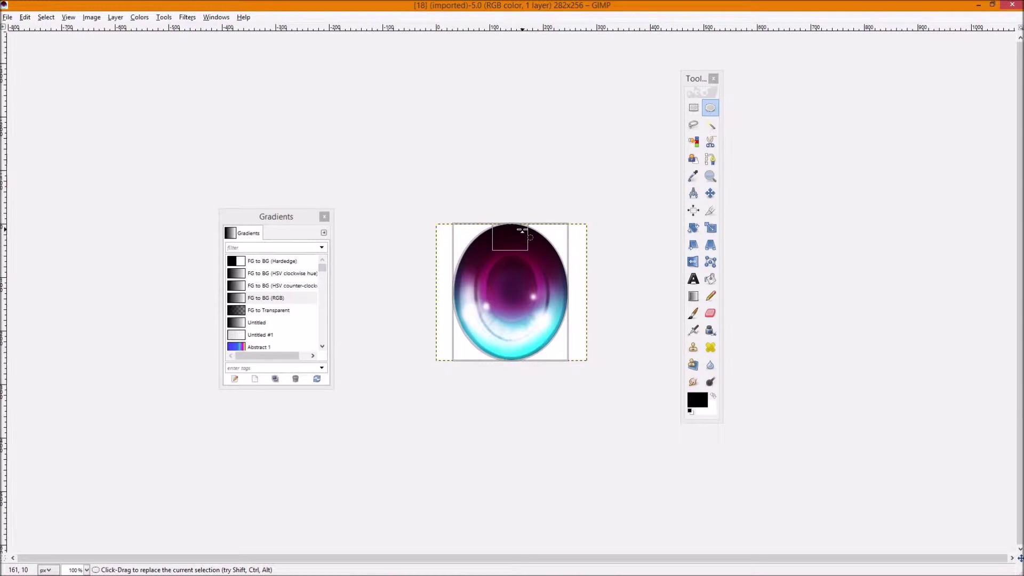
pyautogui.moveTo(521, 230); pyautogui.dragTo(520, 230)
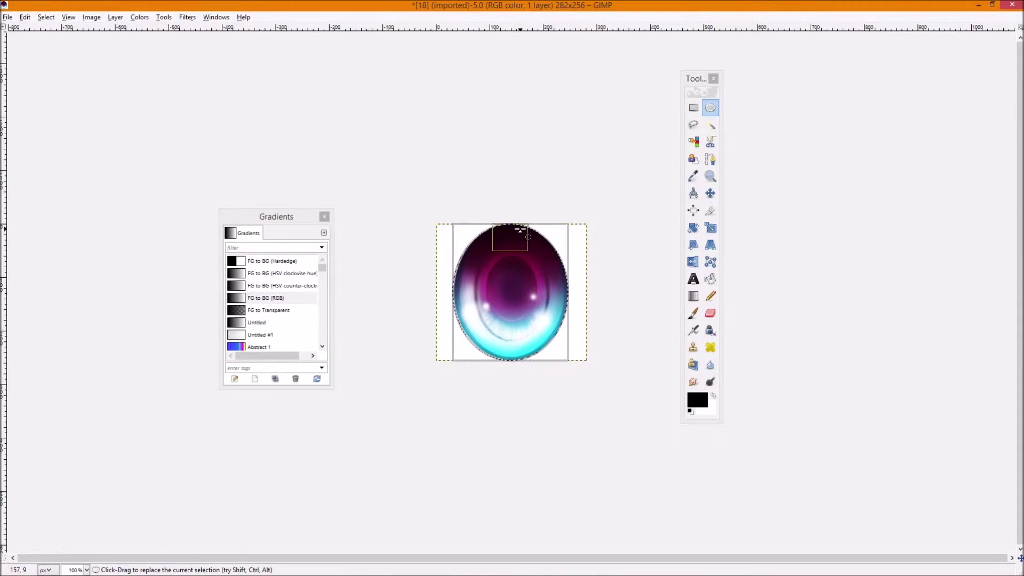
pyautogui.hotkey('ctrl', 'x')
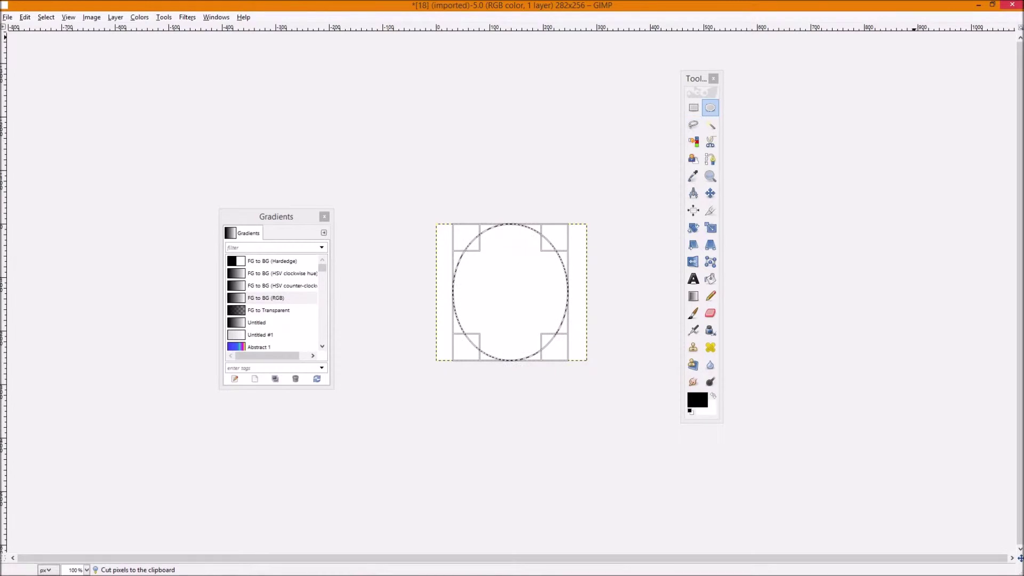
# Minimise image 18 and arrange the SIDE1 window between the Gradients dialog and the toolbox
pyautogui.click(979, 6)
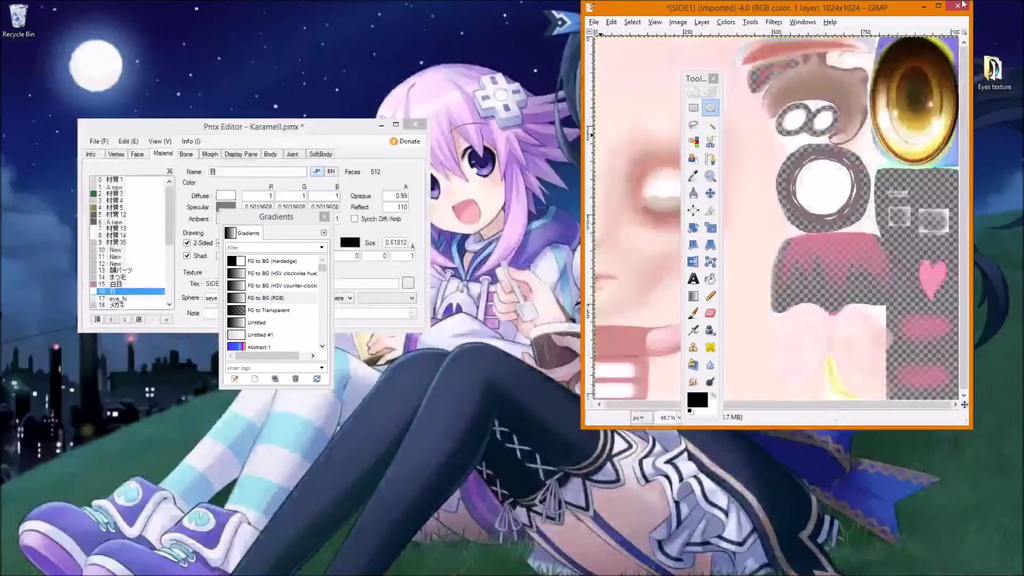
pyautogui.moveTo(879, 10); pyautogui.dragTo(575, 56)
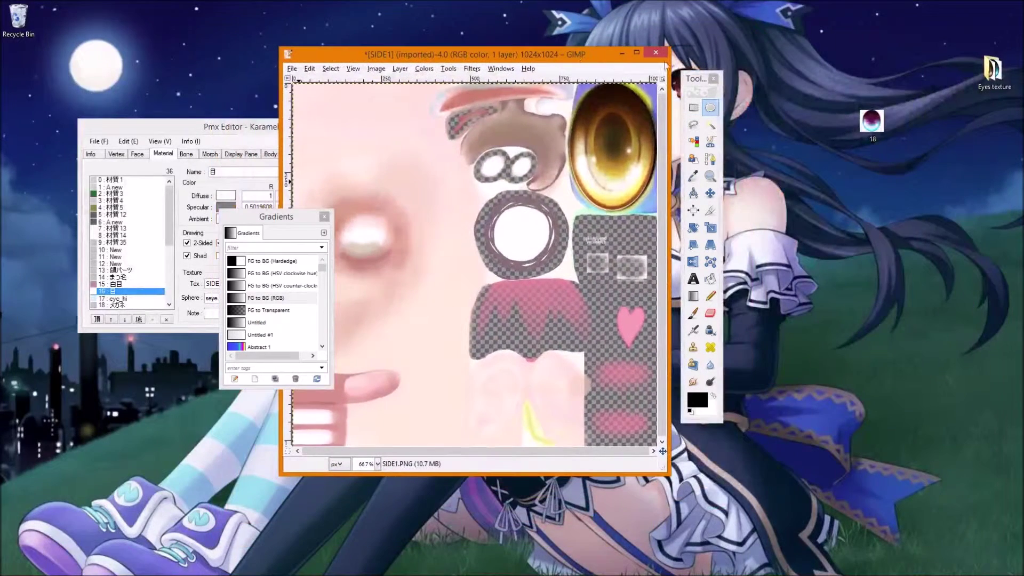
pyautogui.moveTo(696, 75); pyautogui.dragTo(758, 70)
pyautogui.moveTo(256, 217); pyautogui.dragTo(146, 234)
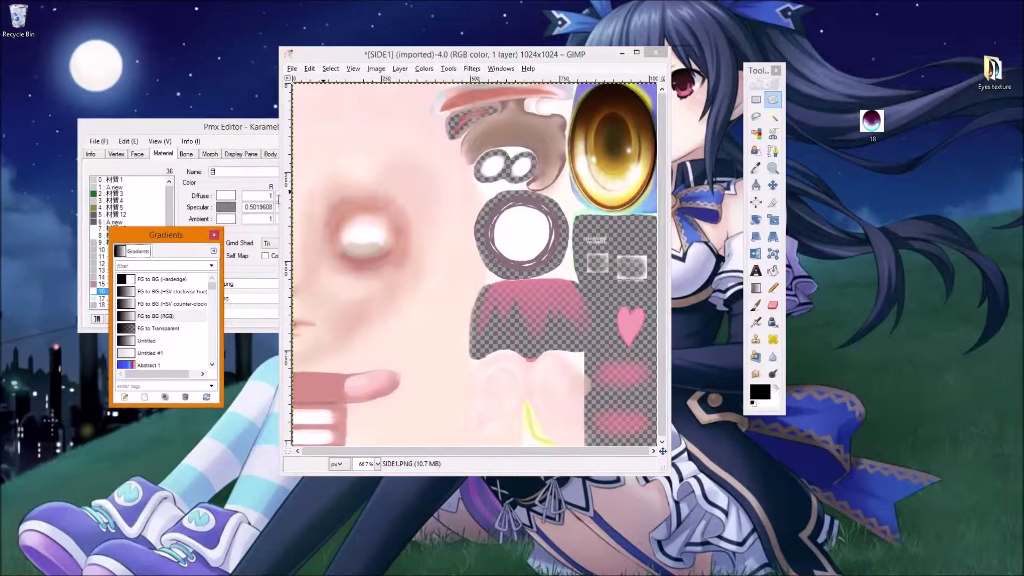
pyautogui.click(464, 190)
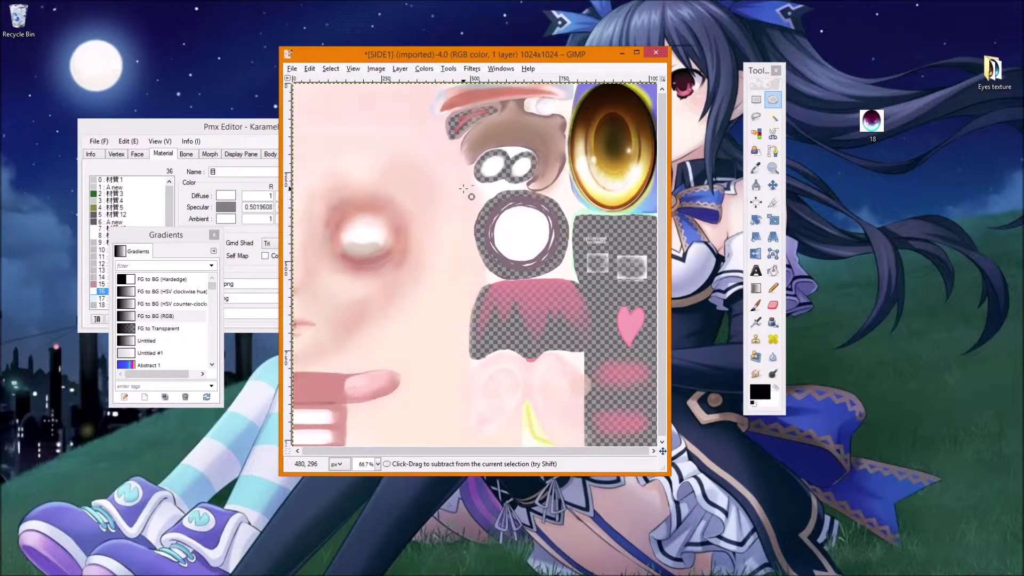
# Paste the cut eye into SIDE1 and move it onto the golden eye
pyautogui.hotkey('ctrl', 'v')
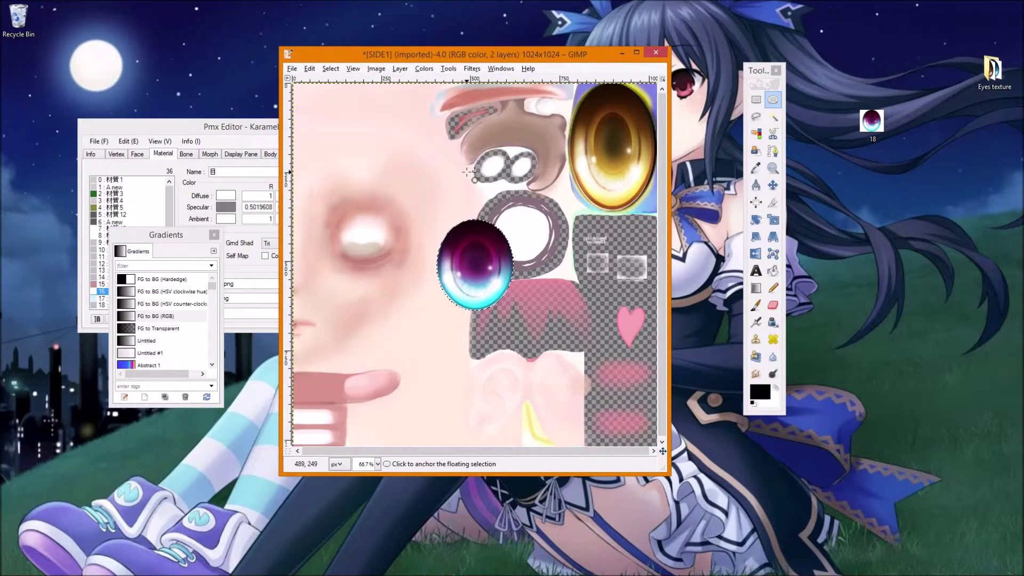
pyautogui.click(772, 185)
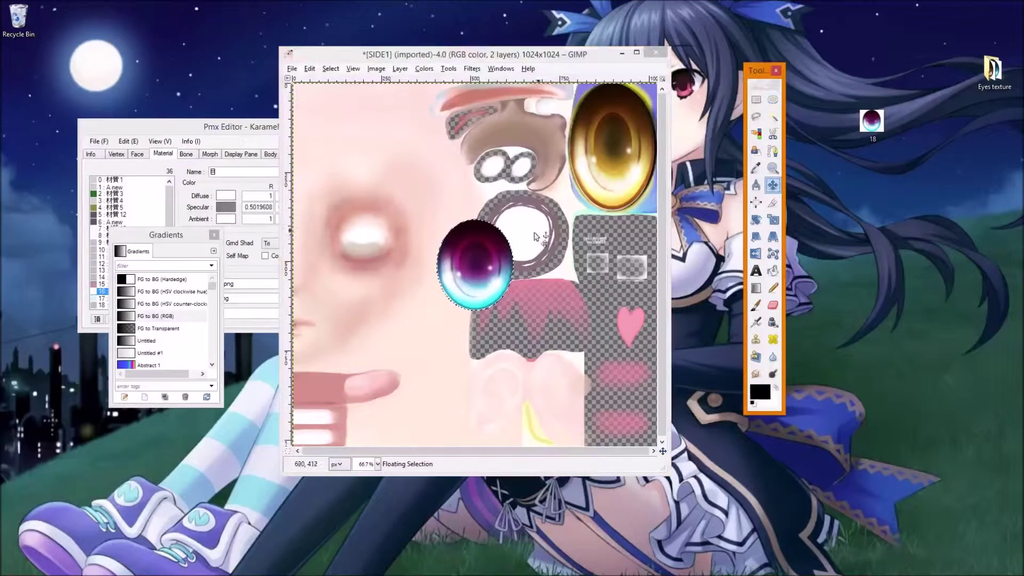
pyautogui.moveTo(468, 258); pyautogui.dragTo(611, 127)
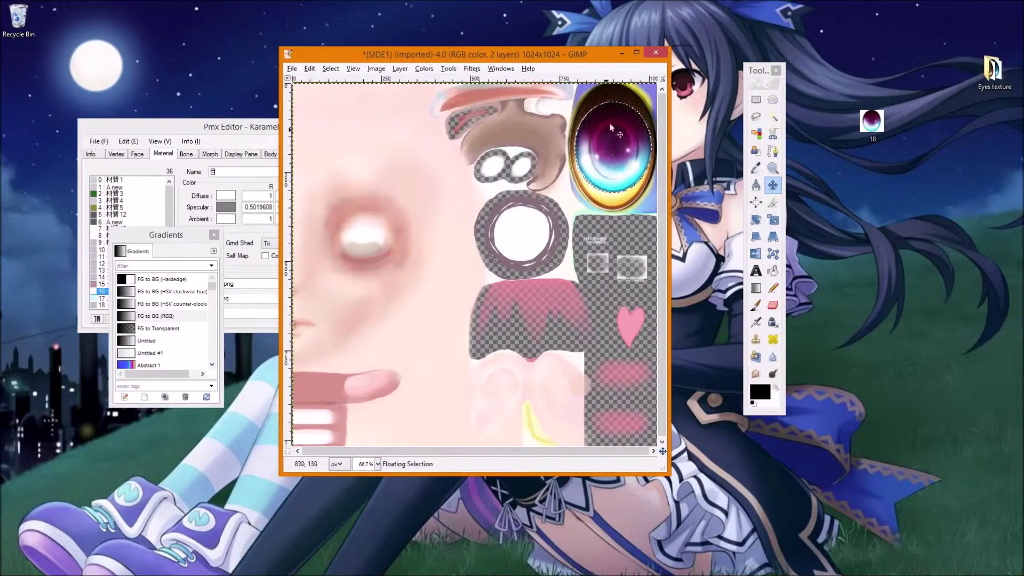
# Maximise the SIDE1 window and scale the pasted eye to 251 × 354 px so it covers the golden eye
pyautogui.click(642, 52)
pyautogui.moveTo(763, 71); pyautogui.dragTo(798, 80)
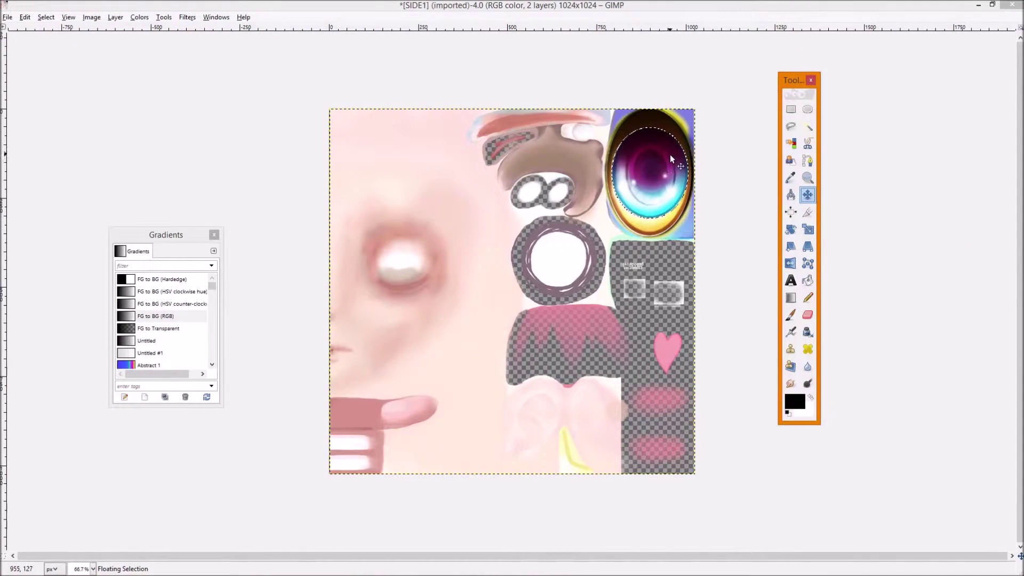
pyautogui.click(810, 228)
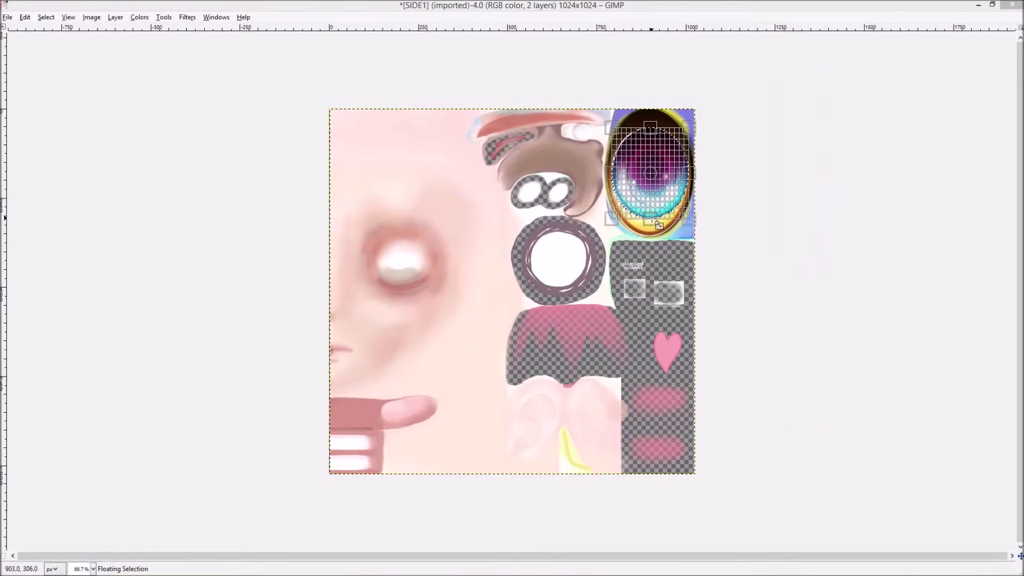
pyautogui.click(658, 228)
pyautogui.moveTo(659, 230); pyautogui.dragTo(660, 241)
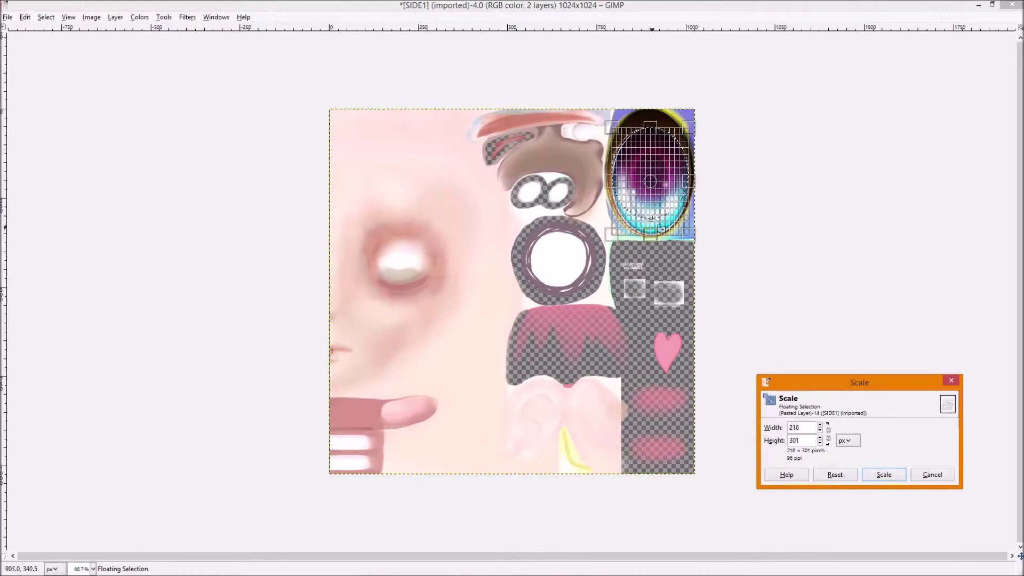
pyautogui.moveTo(660, 128); pyautogui.dragTo(665, 114)
pyautogui.moveTo(616, 178); pyautogui.dragTo(609, 178)
pyautogui.moveTo(696, 181); pyautogui.dragTo(702, 180)
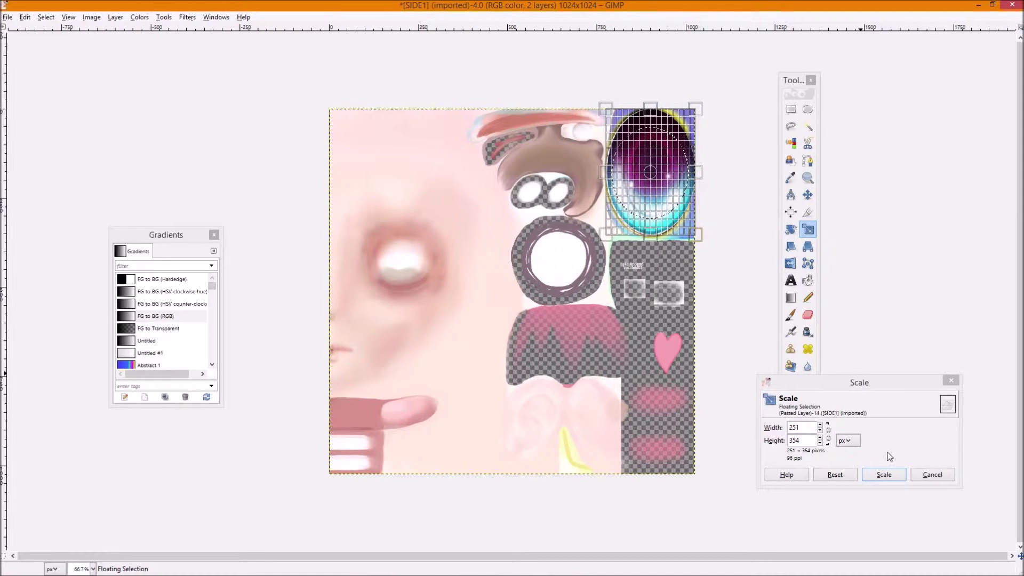
pyautogui.click(884, 474)
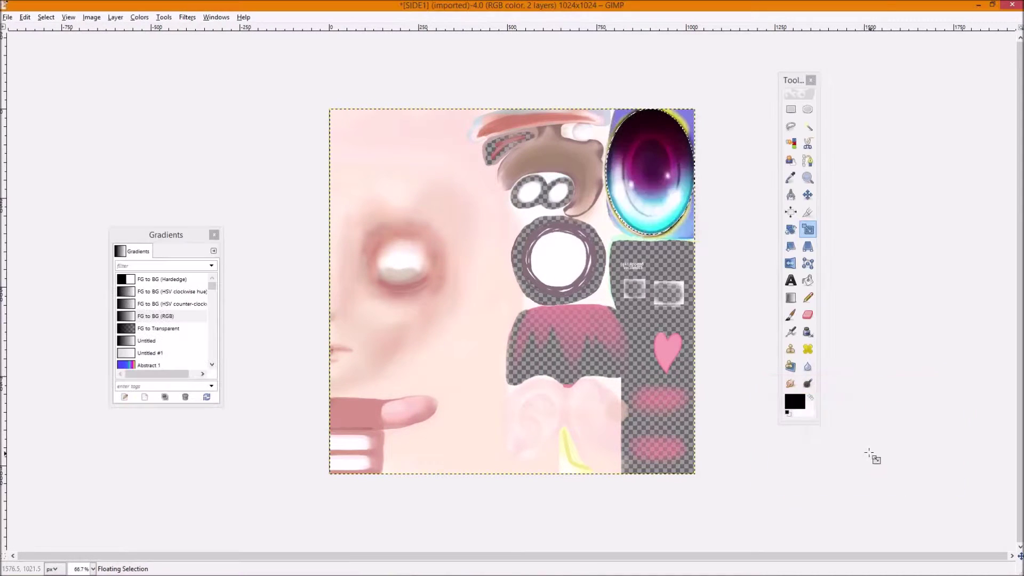
# Nudge the scaled eye to line up with the golden eye and overwrite SIDE1.PNG with the edited image
pyautogui.click(808, 195)
pyautogui.moveTo(644, 174); pyautogui.dragTo(643, 177)
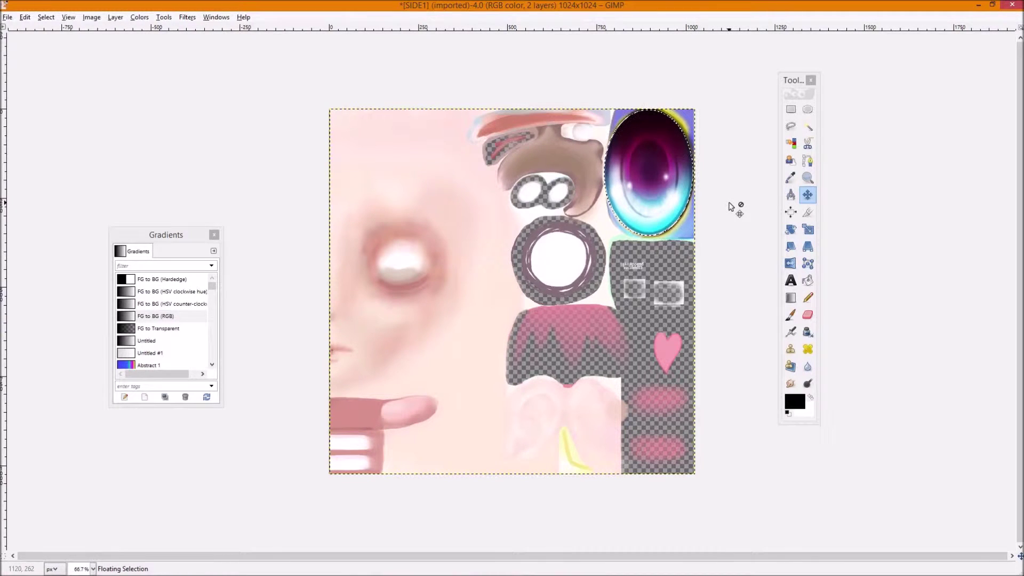
pyautogui.click(7, 17)
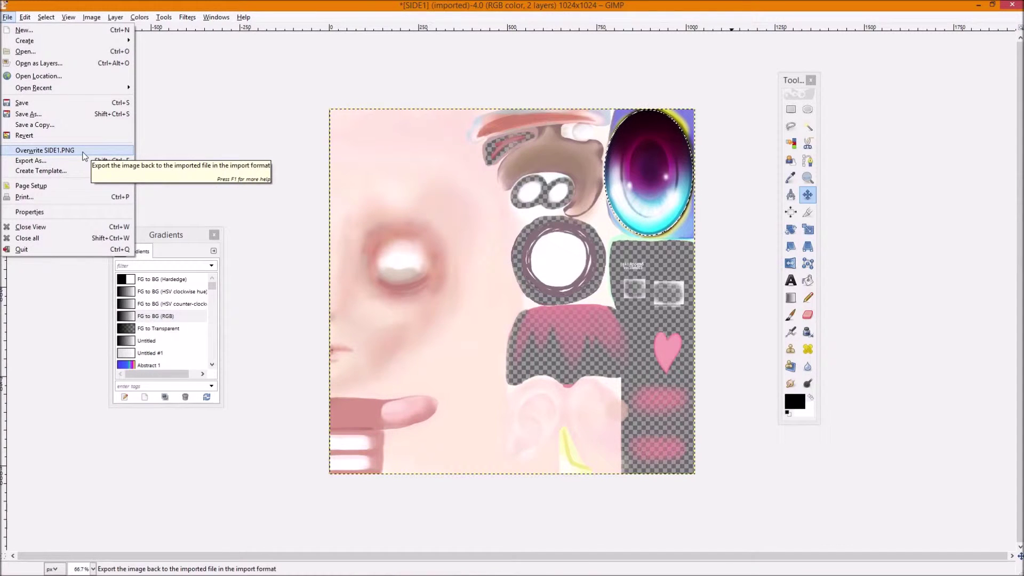
pyautogui.click(80, 153)
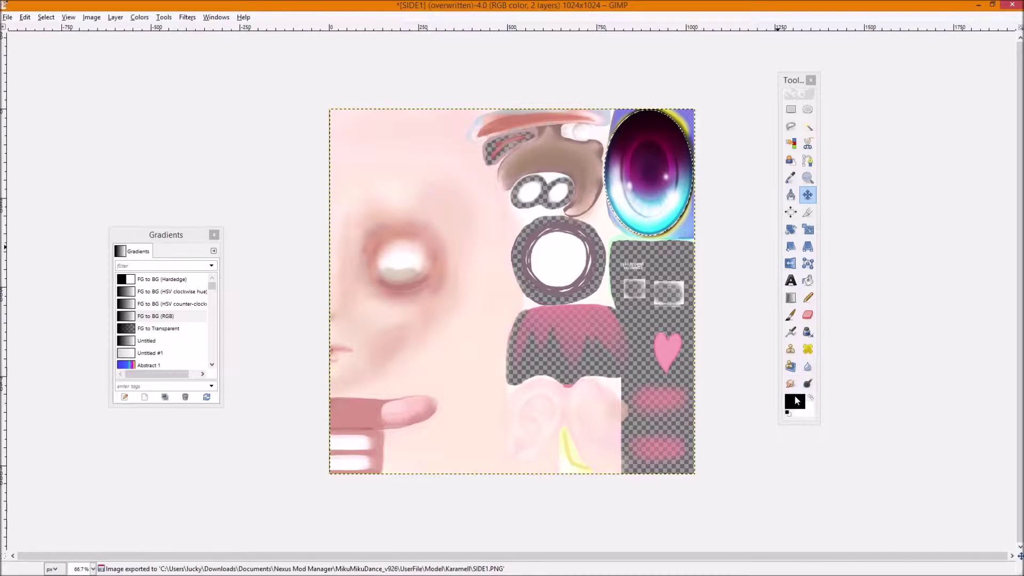
# Change the foreground colour to red, f61515
pyautogui.click(794, 401)
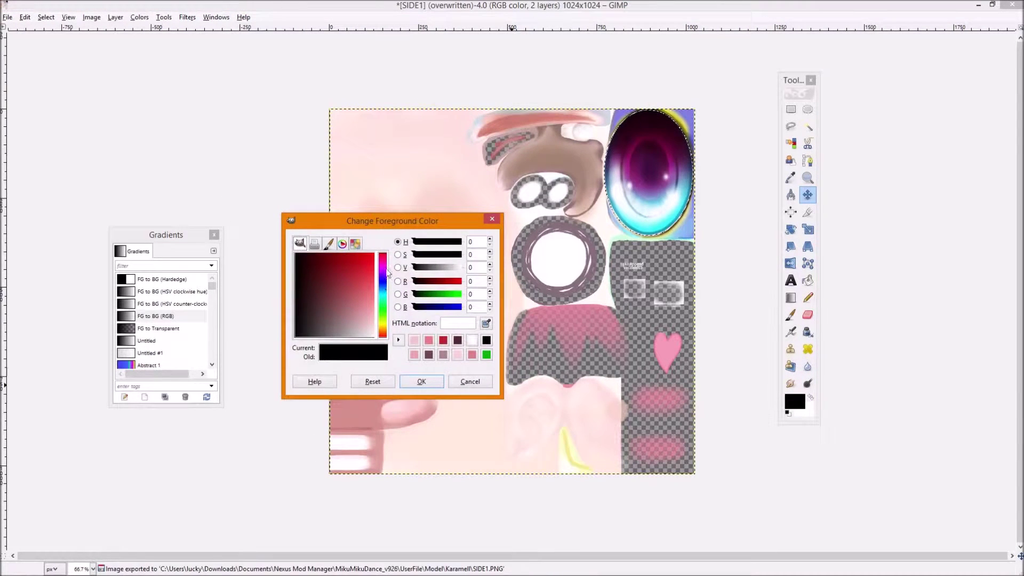
pyautogui.click(375, 258)
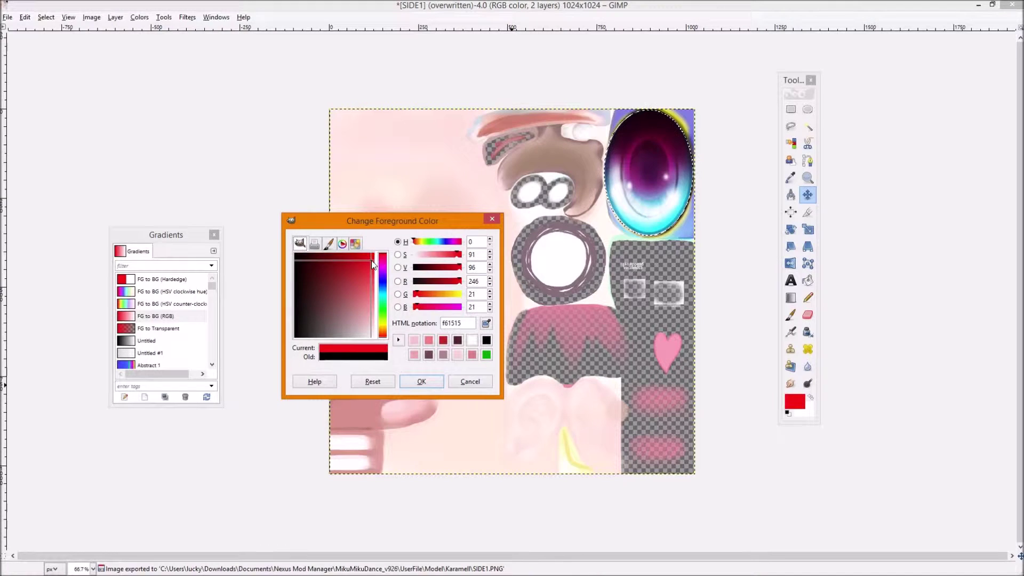
pyautogui.click(430, 382)
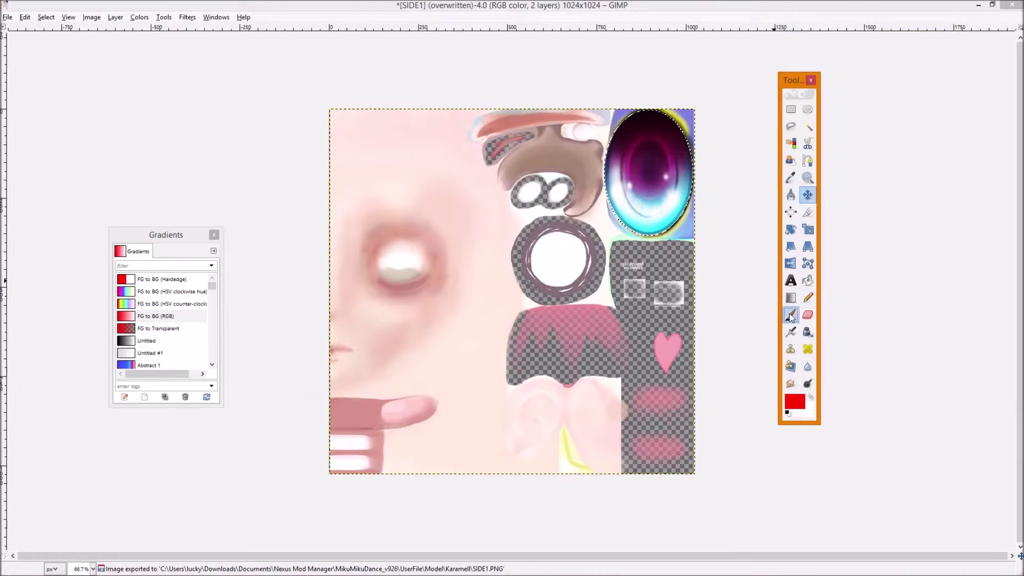
# Set up the Paintbrush with Color mode and a size of about 118
pyautogui.doubleClick(790, 315)
pyautogui.click(803, 281)
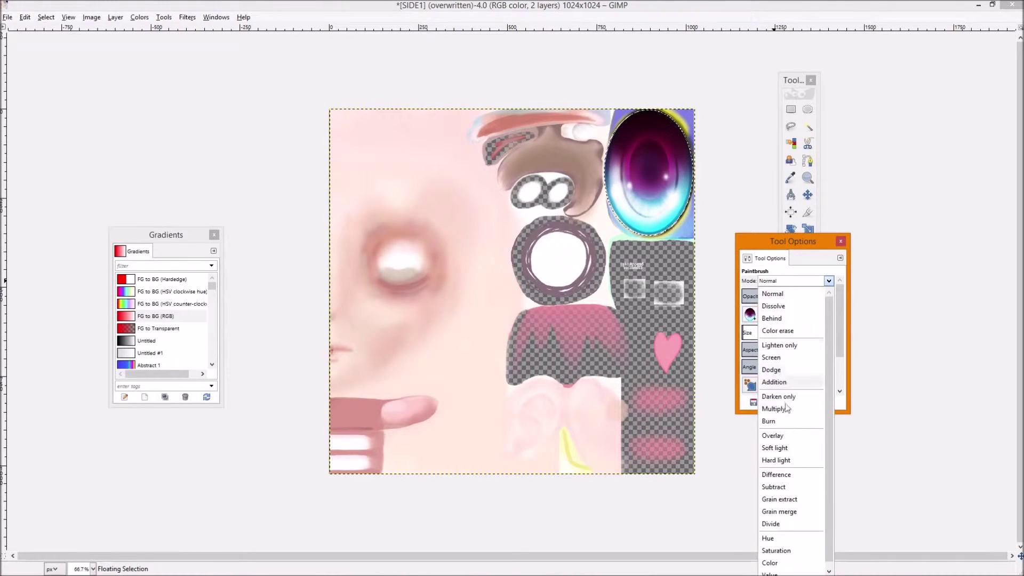
pyautogui.click(804, 563)
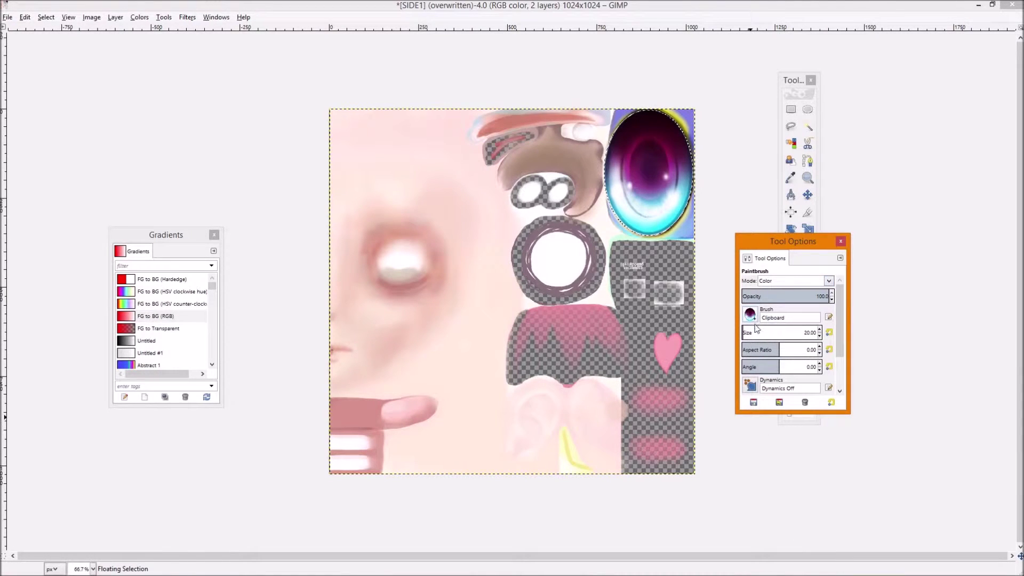
pyautogui.moveTo(745, 333); pyautogui.dragTo(773, 335)
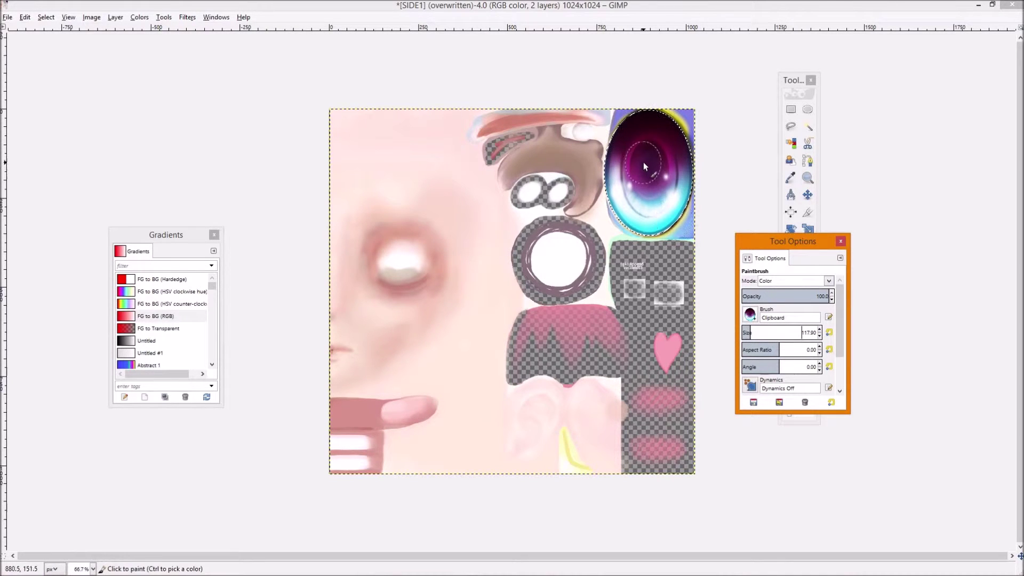
# Switch the Paintbrush to the 2. Hardness 075 brush and paint the whole pasted eye red
pyautogui.moveTo(644, 164); pyautogui.dragTo(648, 132)
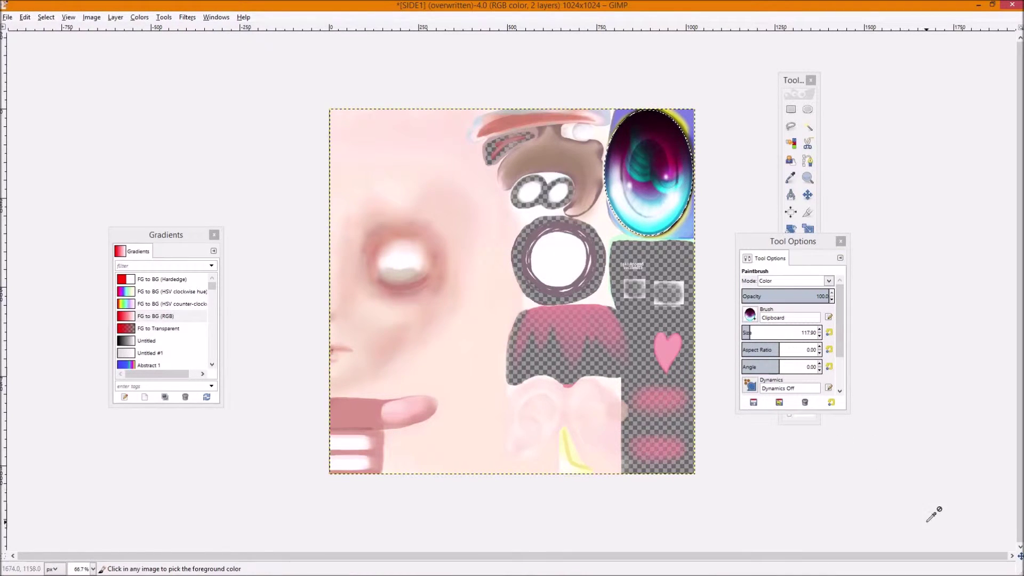
pyautogui.hotkey('ctrl', 'z')
pyautogui.click(750, 314)
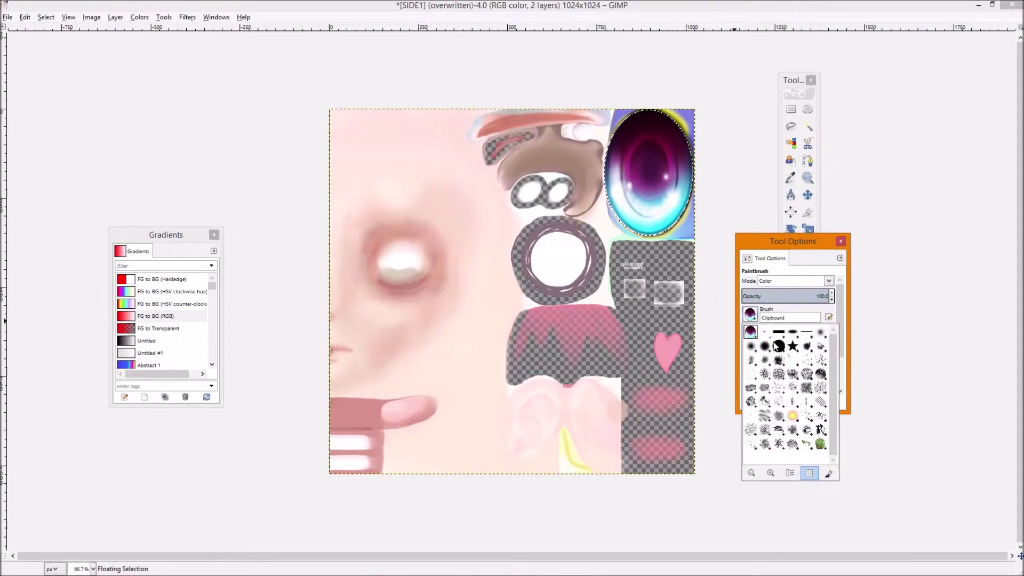
pyautogui.doubleClick(773, 347)
pyautogui.moveTo(667, 143)
pyautogui.mouseDown()
pyautogui.moveTo(632, 159)
pyautogui.moveTo(656, 197)
pyautogui.moveTo(669, 153)
pyautogui.moveTo(651, 216)
pyautogui.mouseUp()
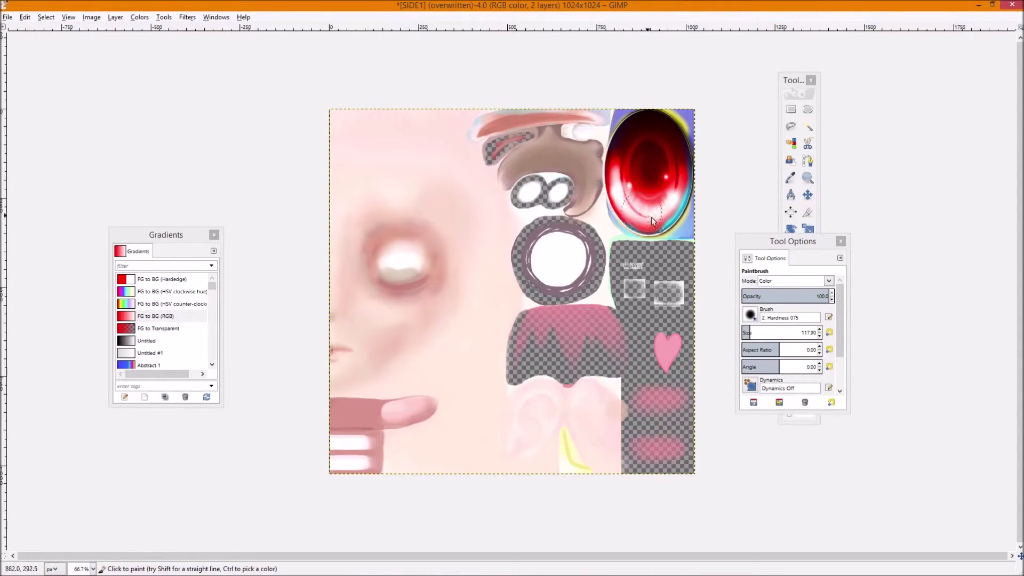
pyautogui.hotkey('ctrl', 'v')
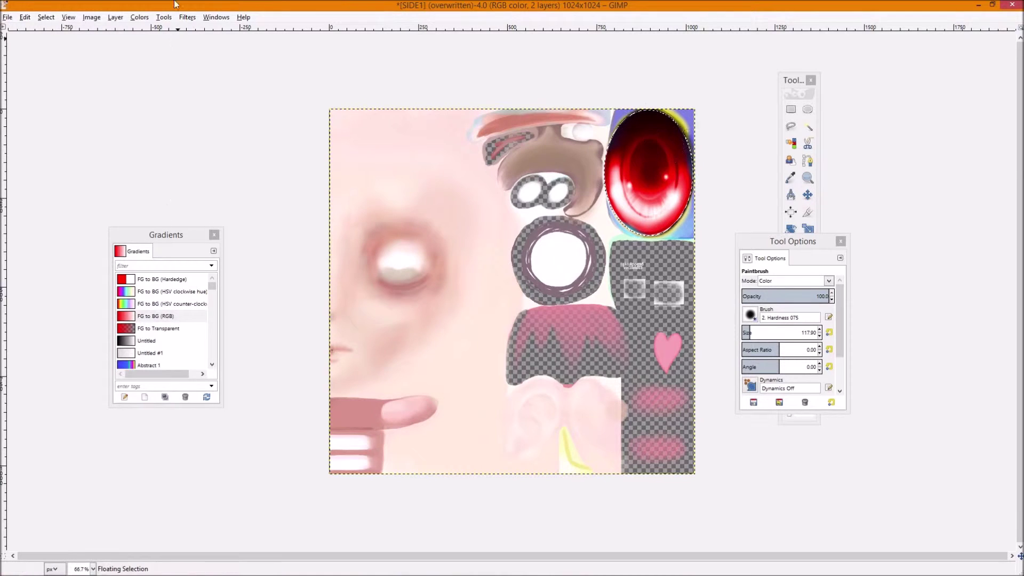
# Export the red-eye version of the texture as tempeye.PNG in the Karamell folder with the default PNG options
pyautogui.click(8, 17)
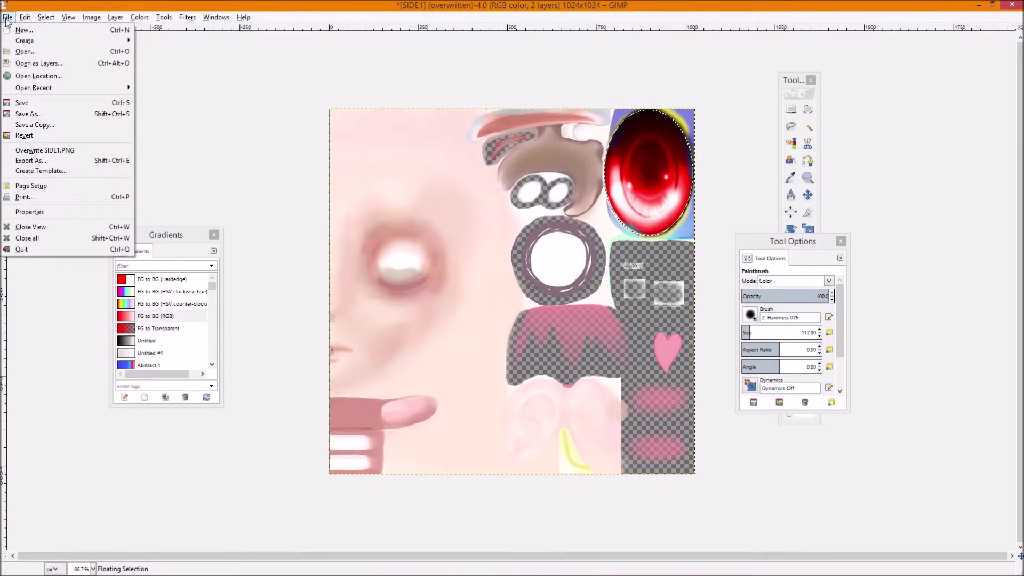
pyautogui.click(55, 158)
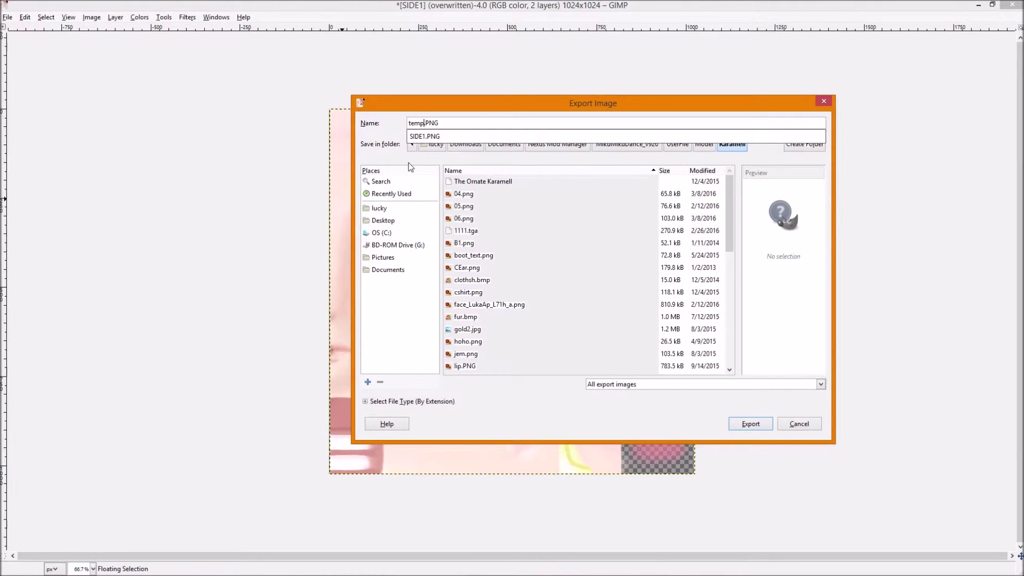
pyautogui.press('Return')
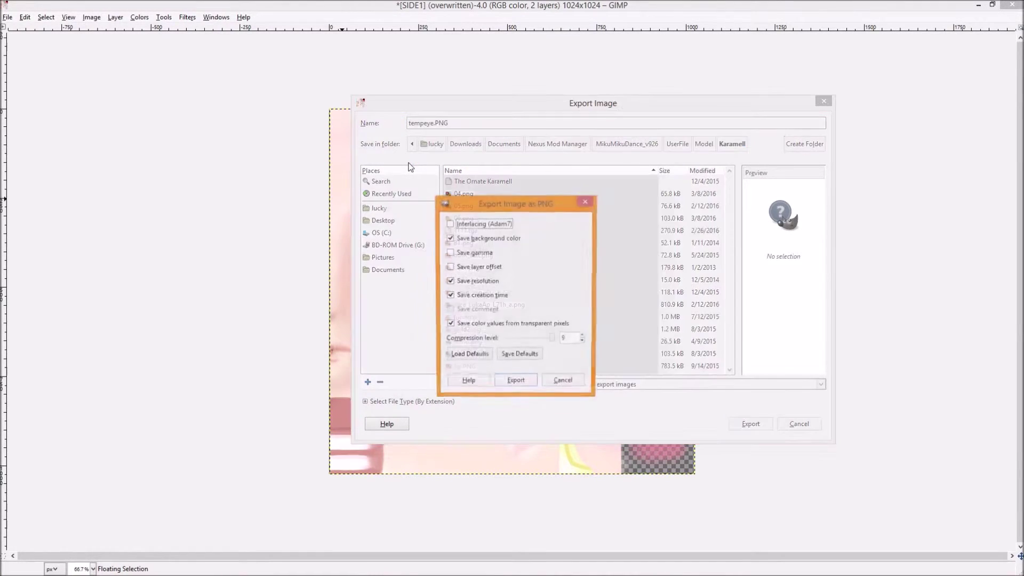
pyautogui.click(526, 383)
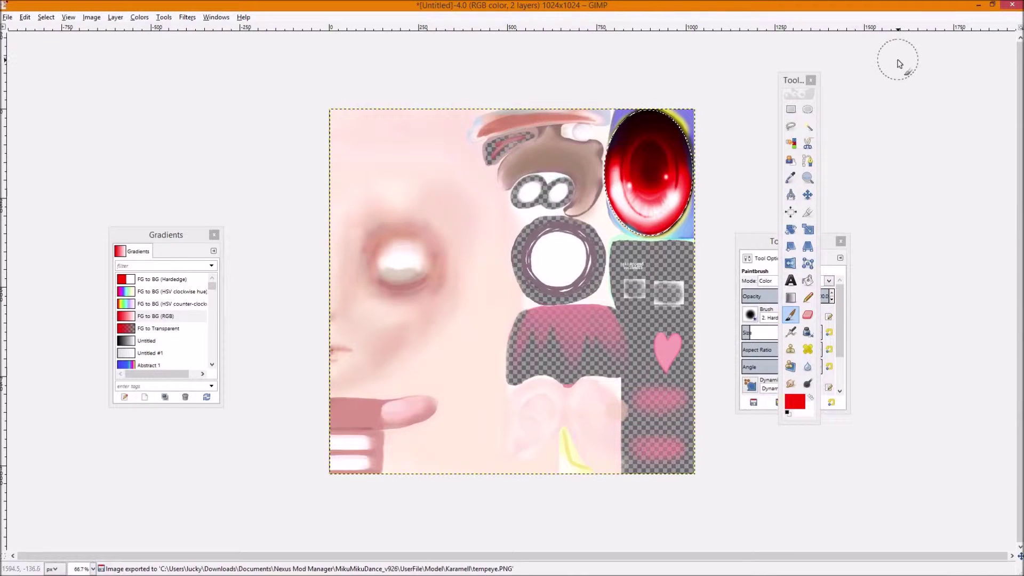
# Undo the red painting on the eye and minimise the GIMP window
pyautogui.hotkey('ctrl', 'z')
pyautogui.hotkey('ctrl', 'z')
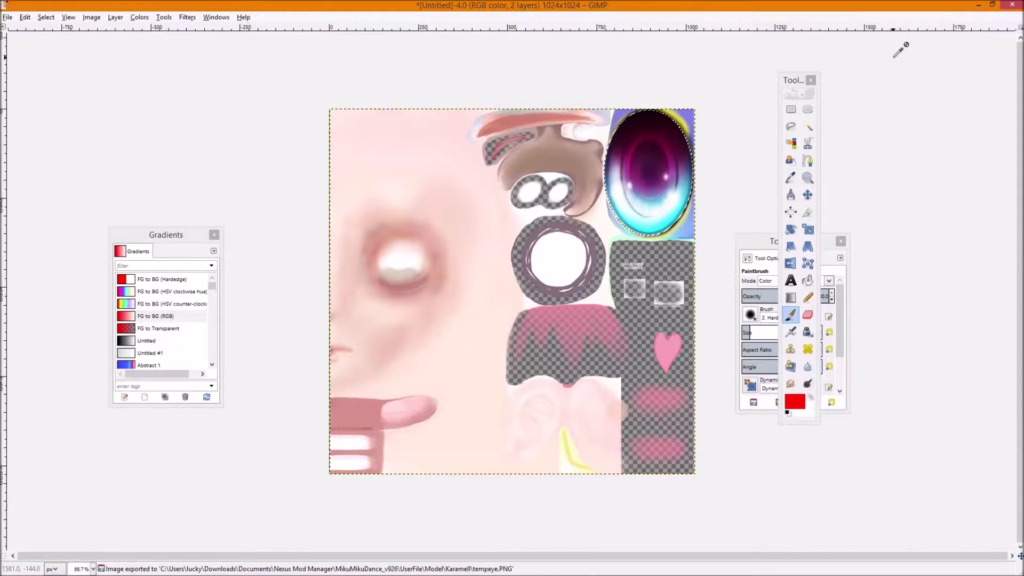
pyautogui.click(976, 4)
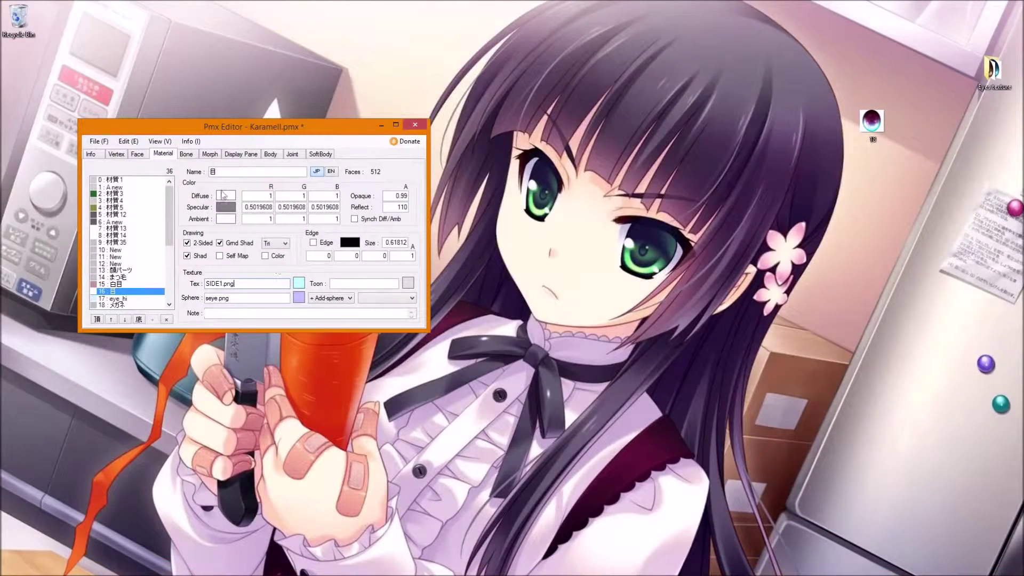
pyautogui.click(162, 142)
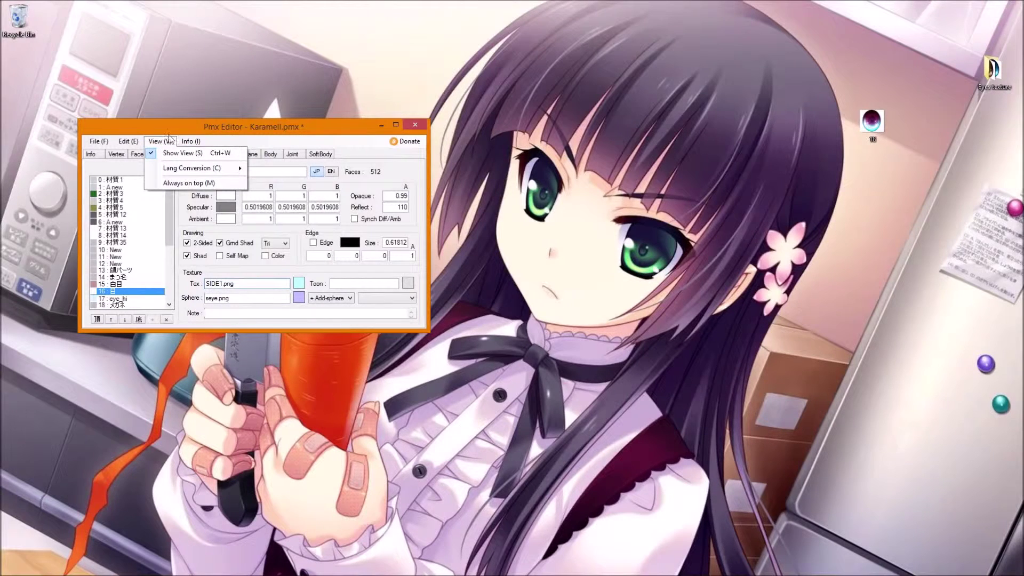
pyautogui.click(215, 128)
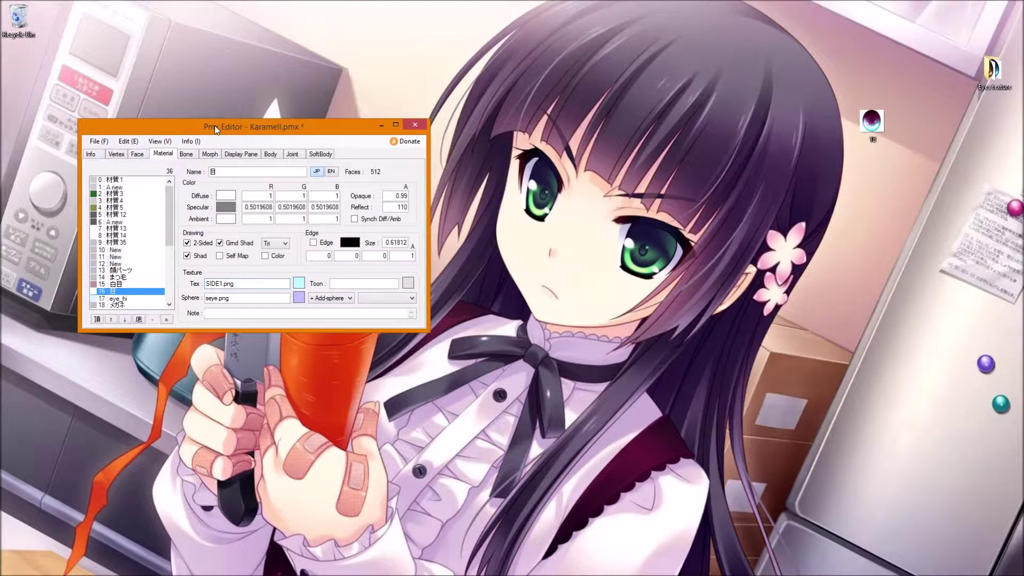
pyautogui.click(160, 141)
pyautogui.moveTo(190, 141)
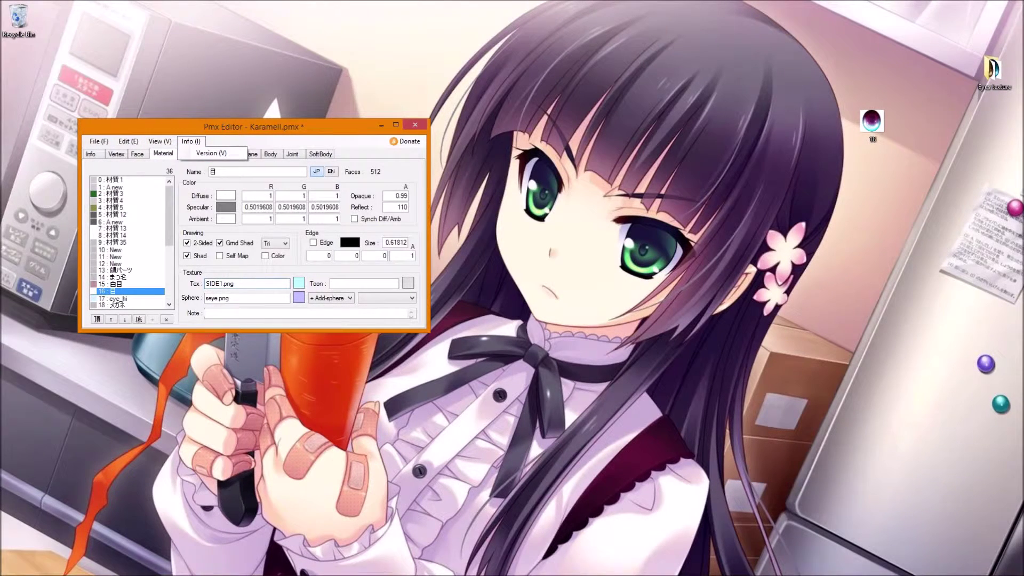
# Bring up the PmxView window and update the Karamell model to reload its edited eye texture
pyautogui.moveTo(195, 551)
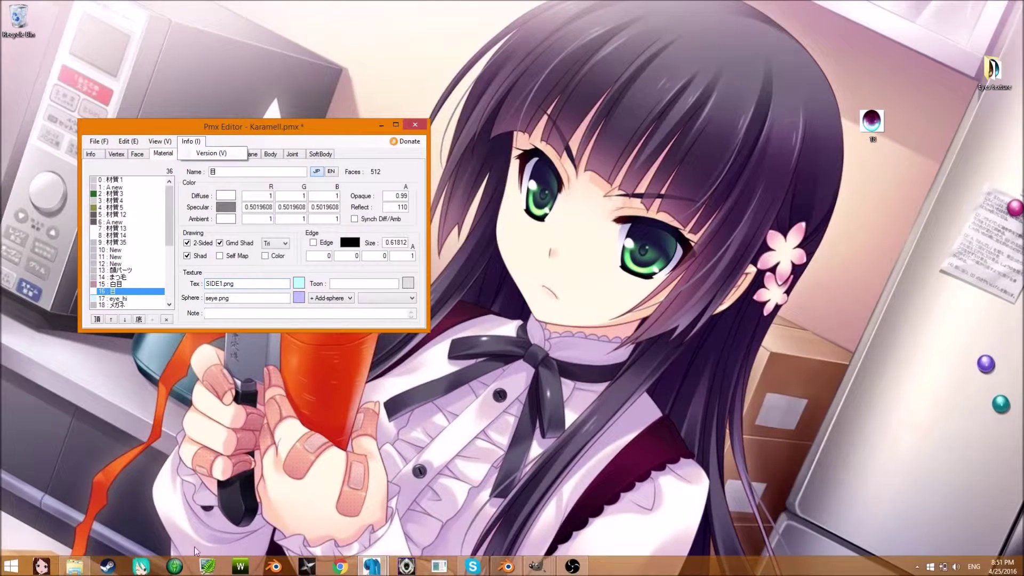
pyautogui.click(379, 560)
pyautogui.click(429, 504)
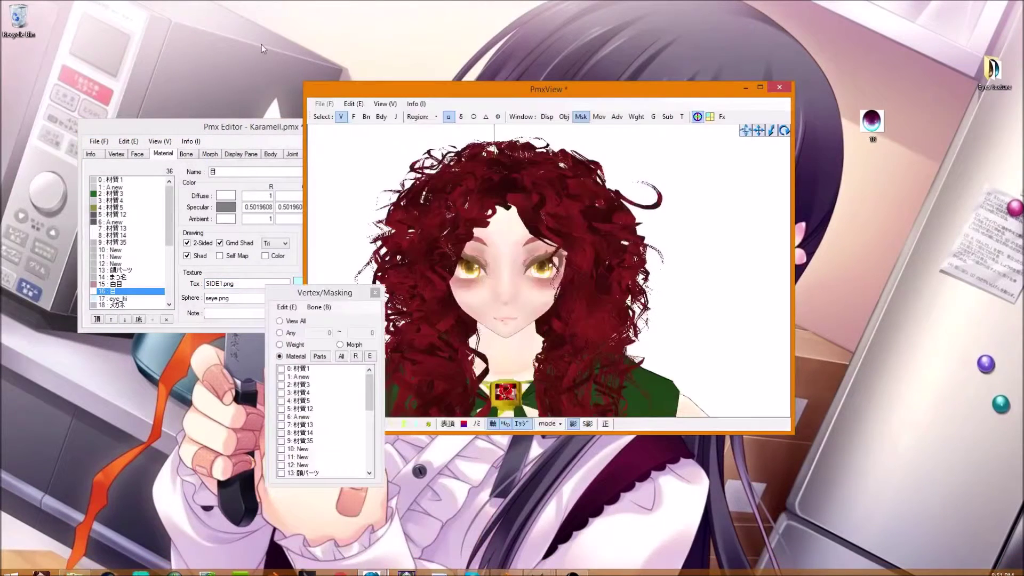
pyautogui.moveTo(567, 97); pyautogui.dragTo(586, 97)
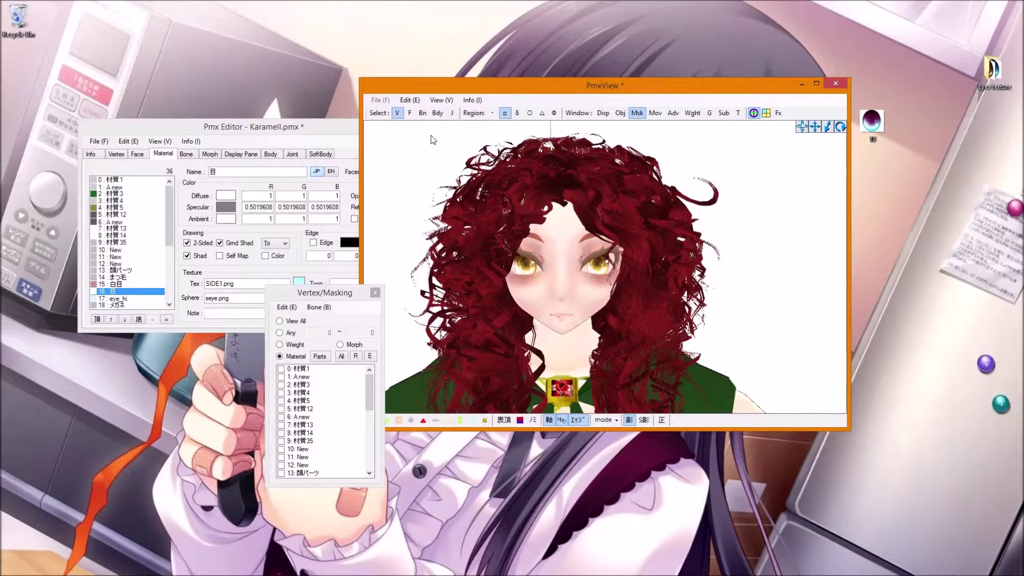
pyautogui.click(420, 101)
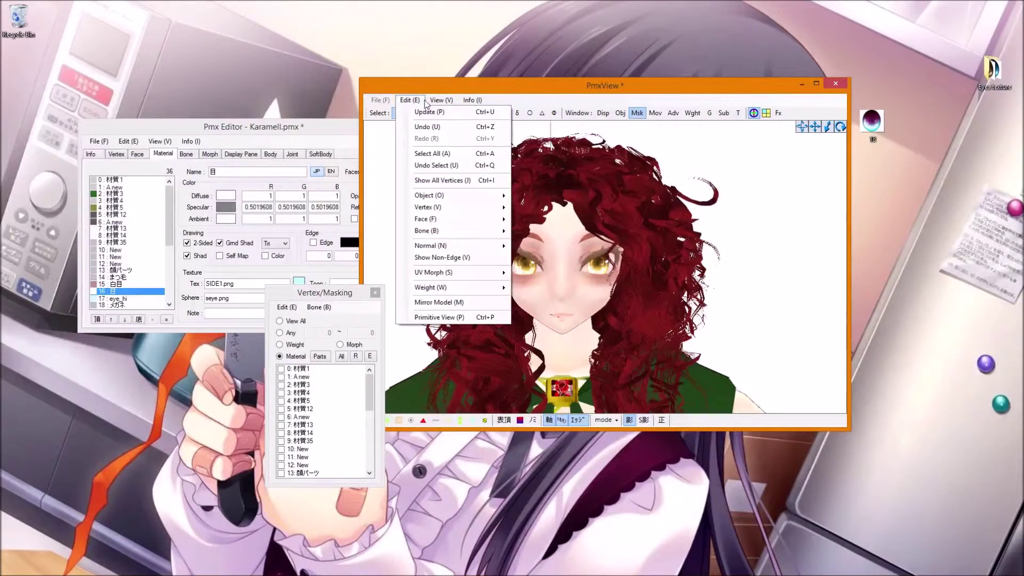
pyautogui.click(455, 113)
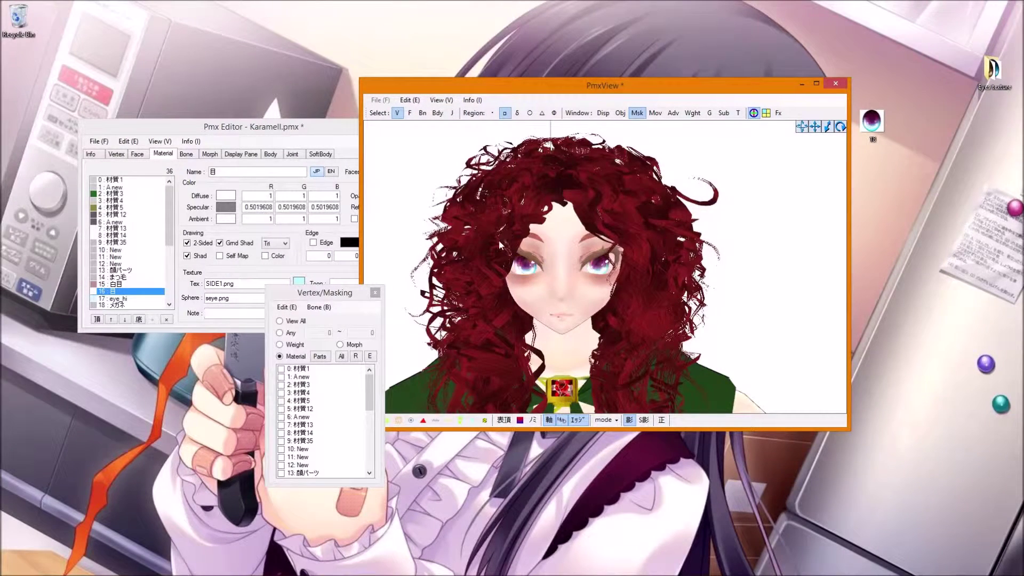
pyautogui.scroll(3, 522, 216)
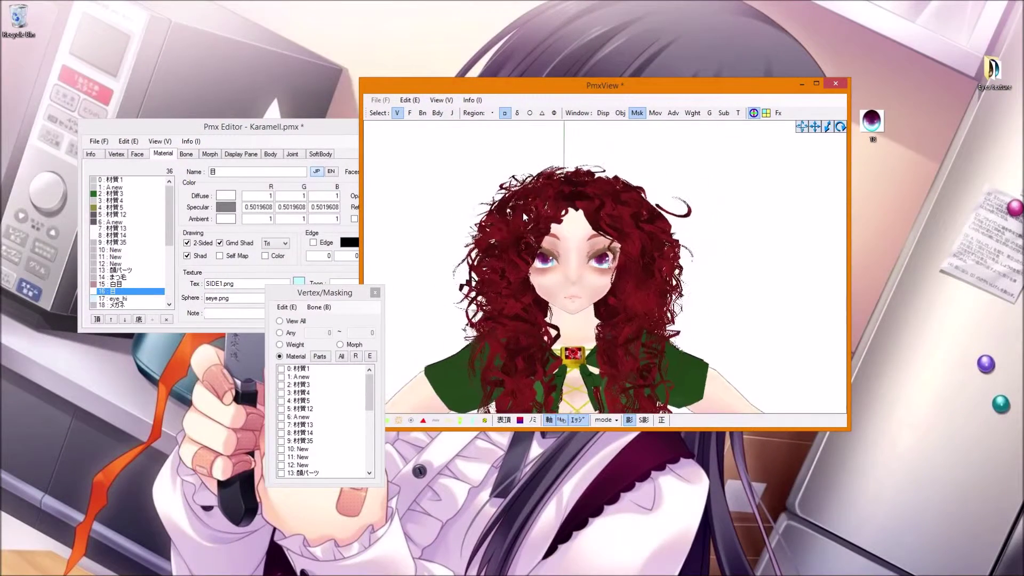
pyautogui.scroll(-2, 523, 224)
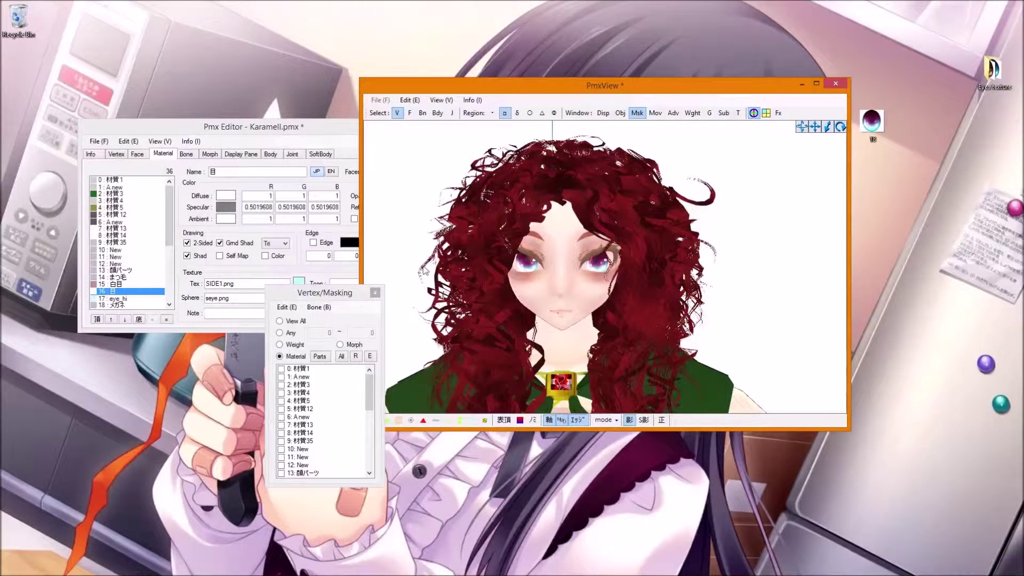
pyautogui.scroll(4, 479, 233)
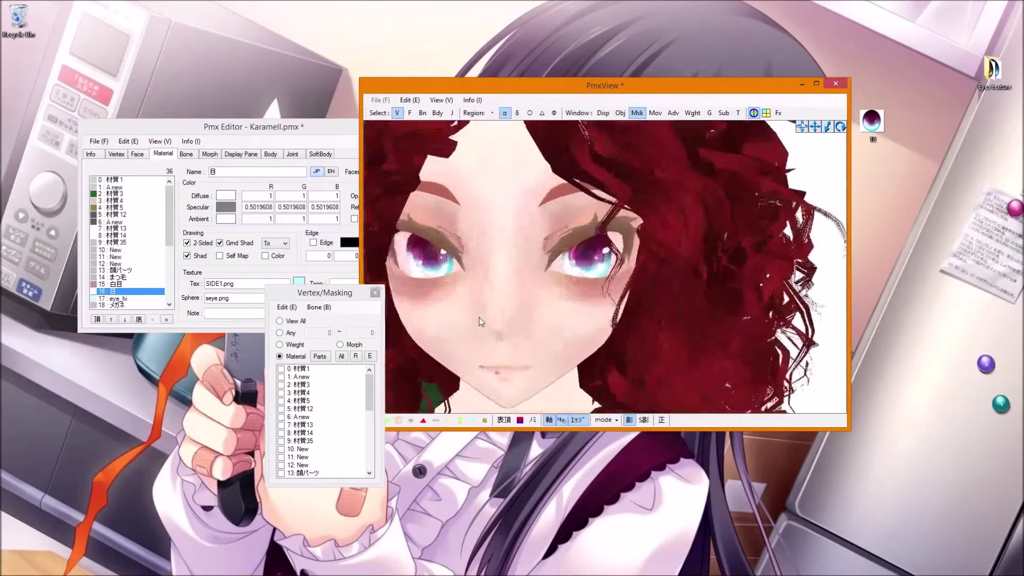
pyautogui.scroll(-1, 567, 246)
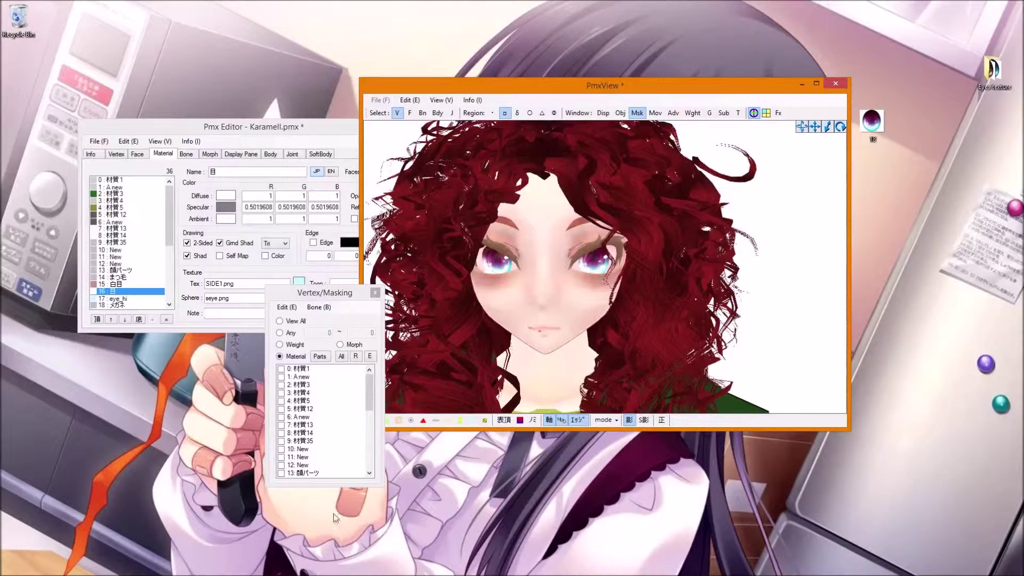
# Switch to File Explorer and find the exported tempeye image in the Karamell folder
pyautogui.moveTo(118, 574)
pyautogui.click(75, 566)
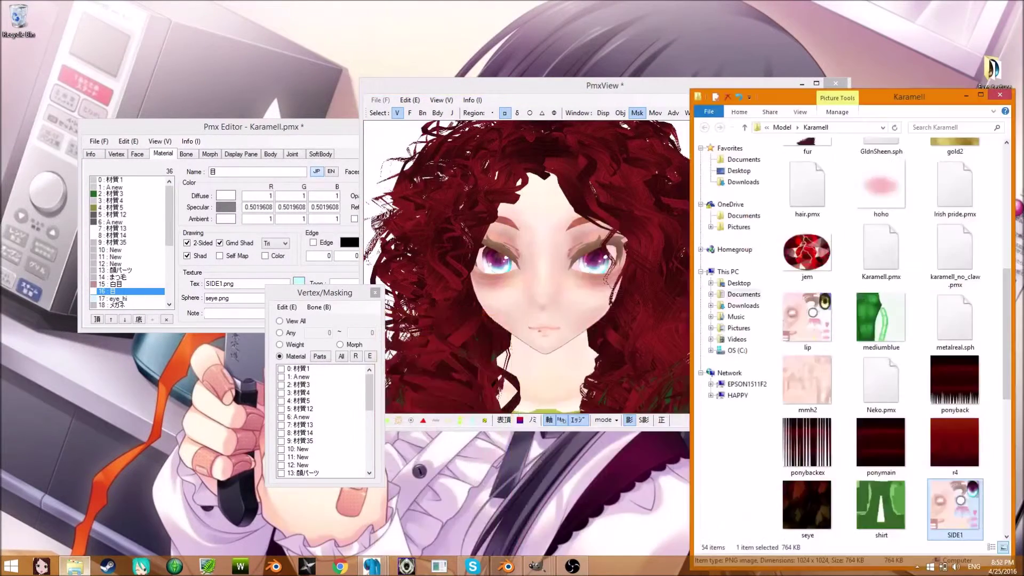
pyautogui.scroll(-5, 880, 440)
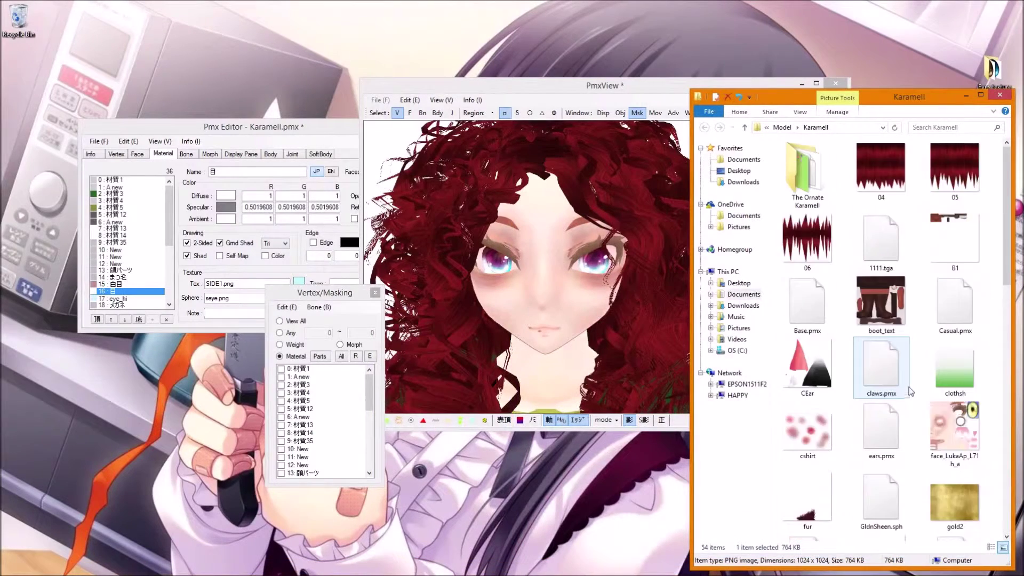
pyautogui.click(880, 497)
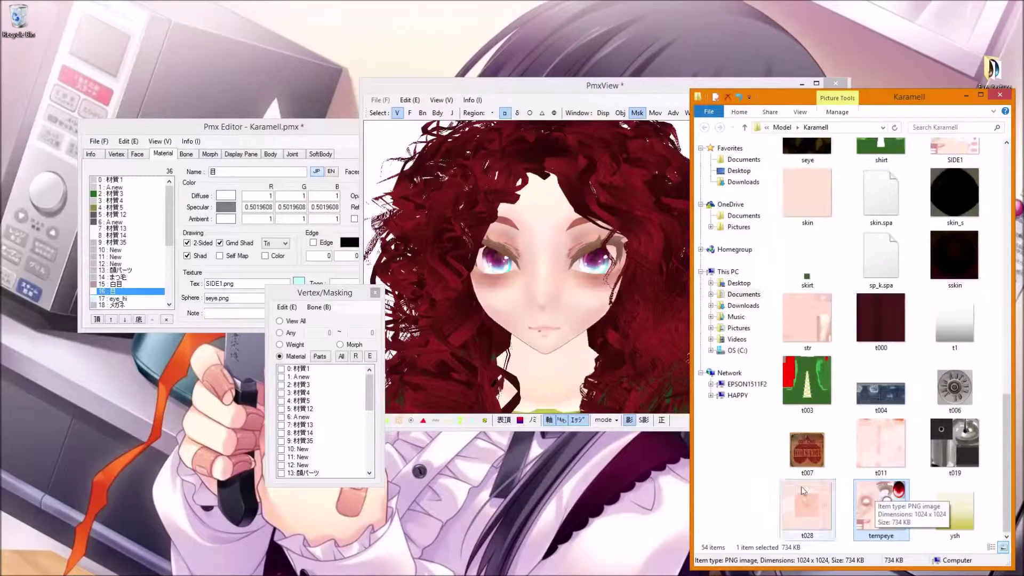
# Move the Vertex/Masking window clear of the Pmx Editor and clear the texture file name of eye material 16
pyautogui.moveTo(363, 298); pyautogui.dragTo(279, 371)
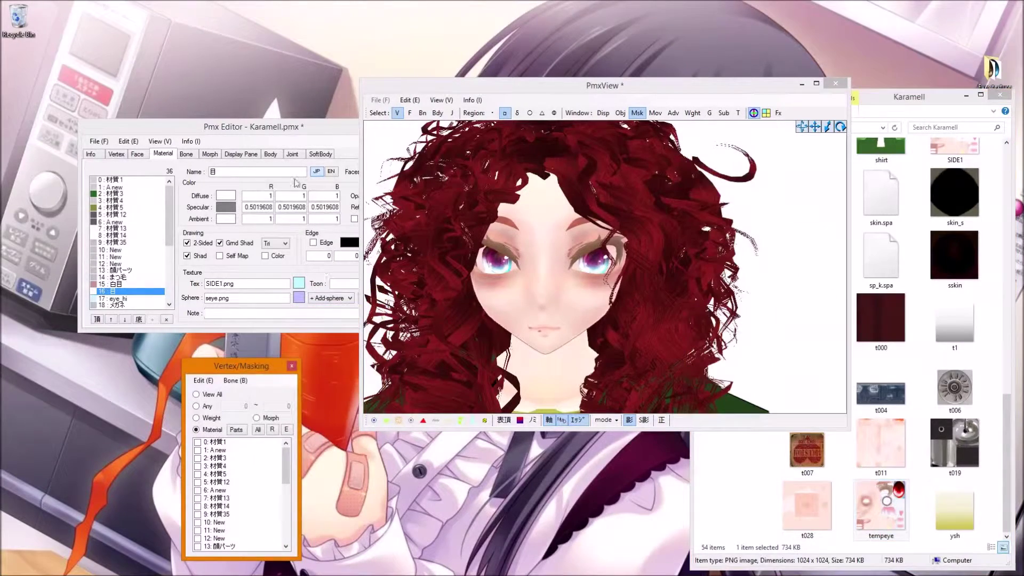
pyautogui.moveTo(306, 131); pyautogui.dragTo(298, 110)
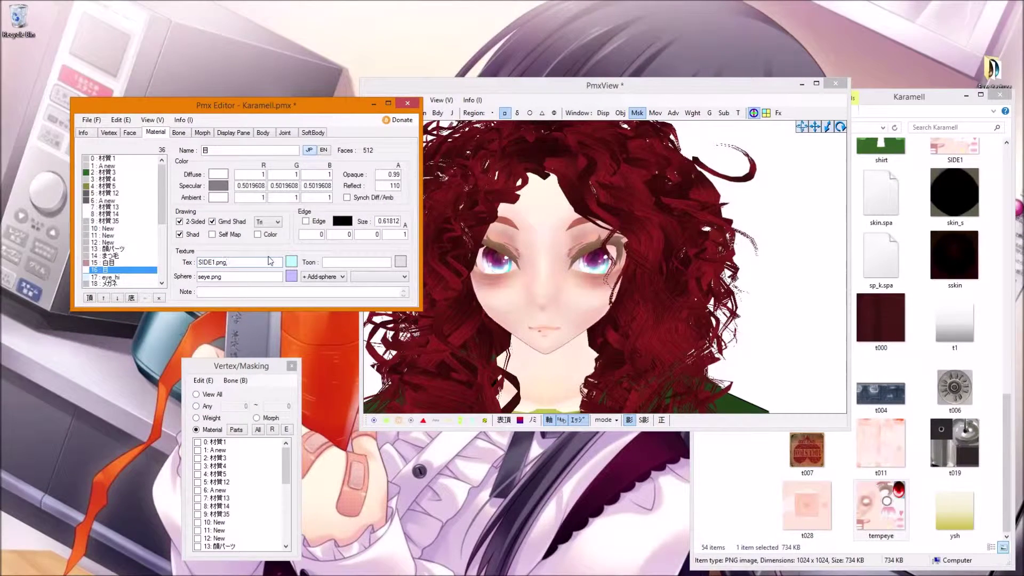
pyautogui.moveTo(229, 261); pyautogui.dragTo(152, 264)
pyautogui.press('BackSpace')
pyautogui.click(886, 499)
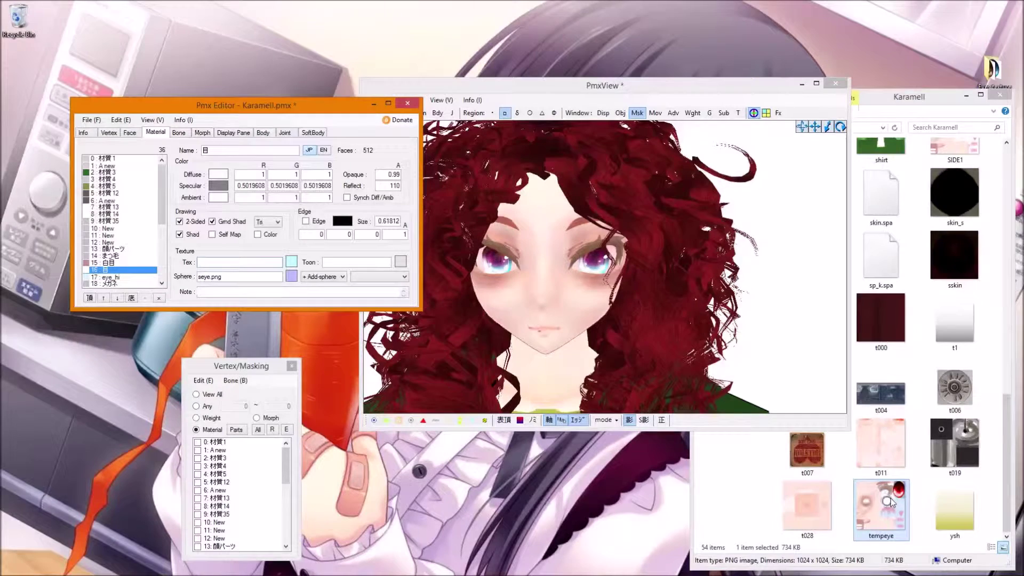
pyautogui.click(967, 96)
# Set the texture of eye material 16 to tempeye.png and view the eyes on the model in PmxView
pyautogui.click(232, 263)
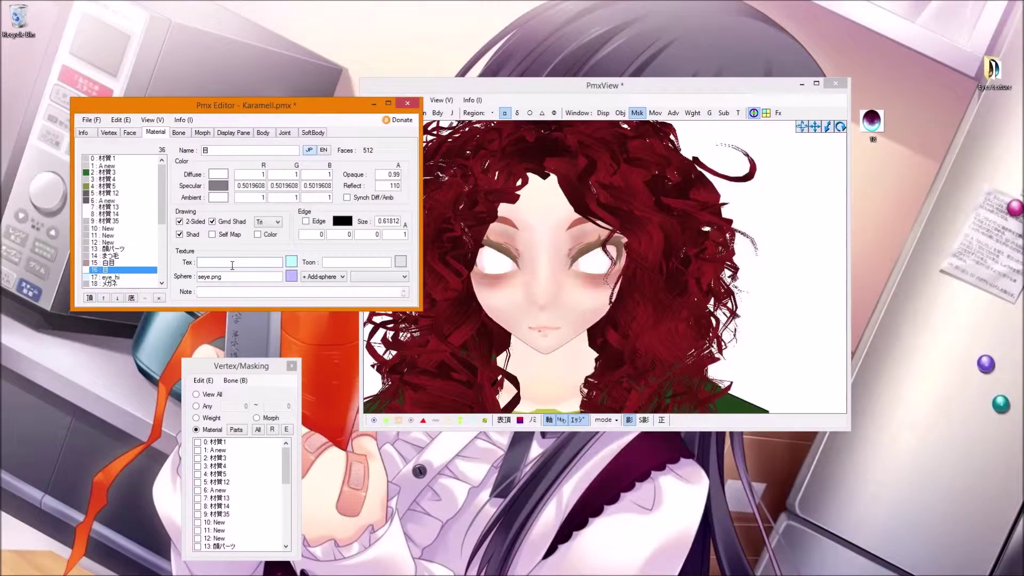
pyautogui.write('tempeye')
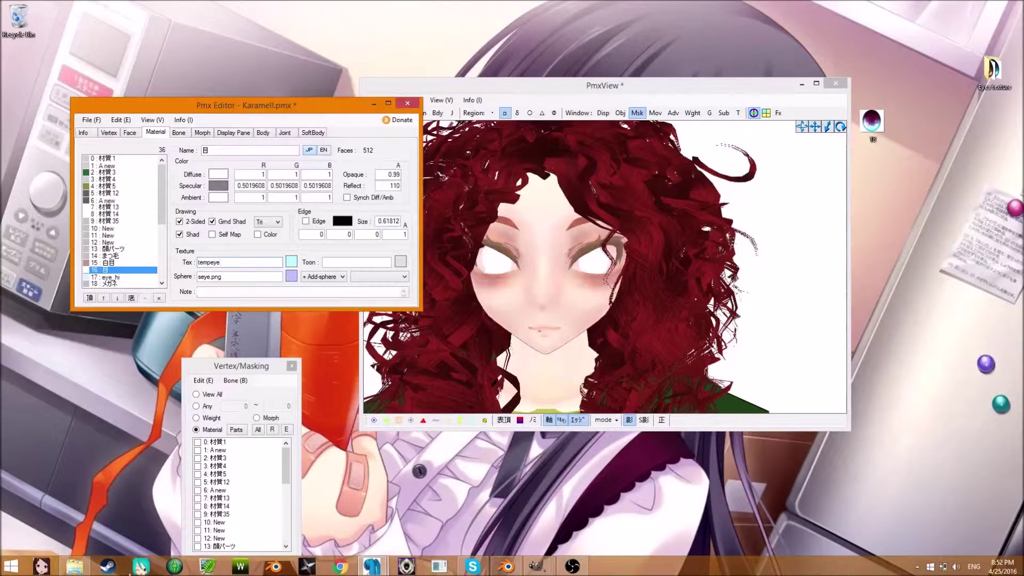
pyautogui.click(73, 570)
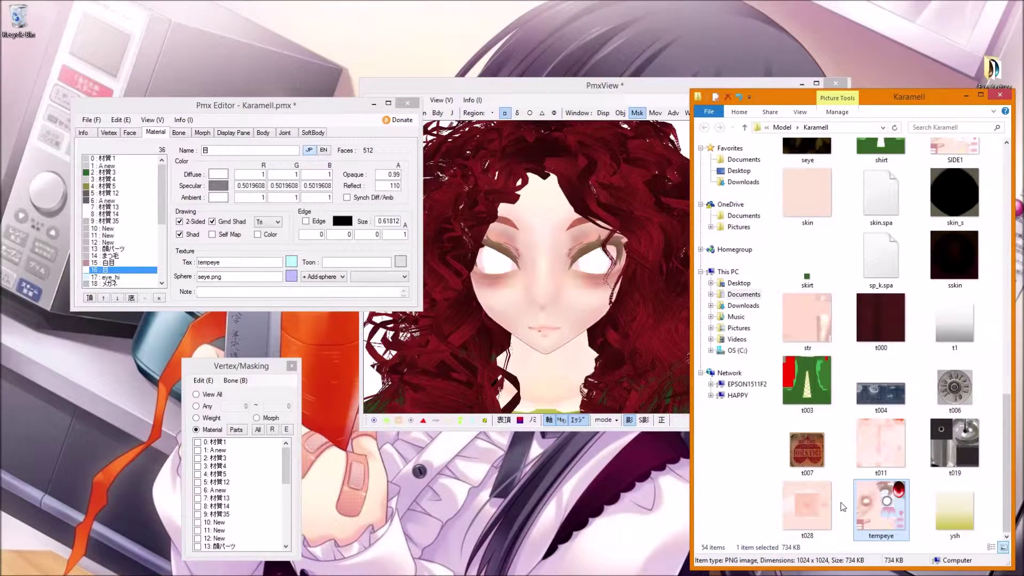
pyautogui.click(965, 98)
pyautogui.write('.pn')
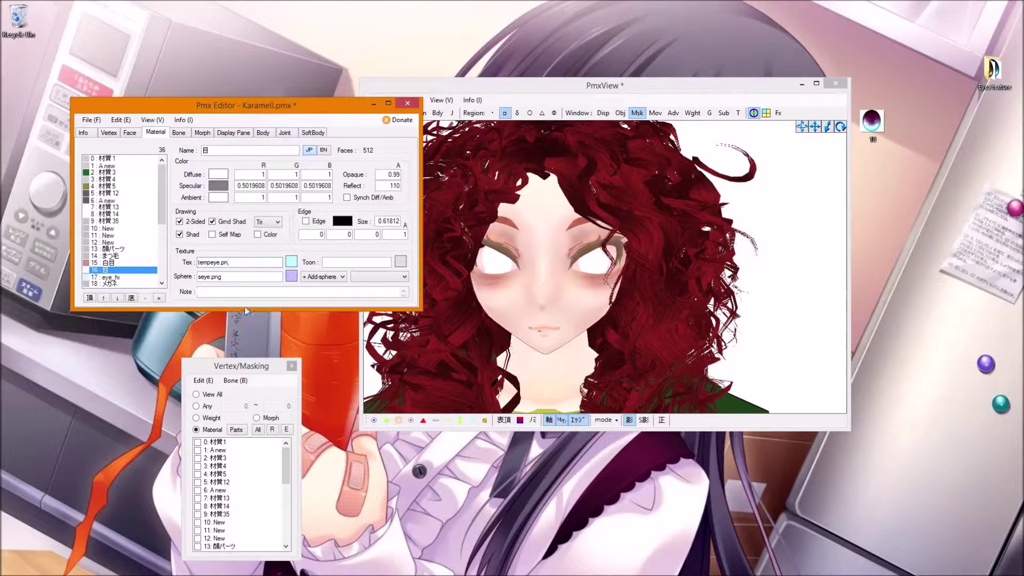
pyautogui.write('g')
pyautogui.click(536, 225)
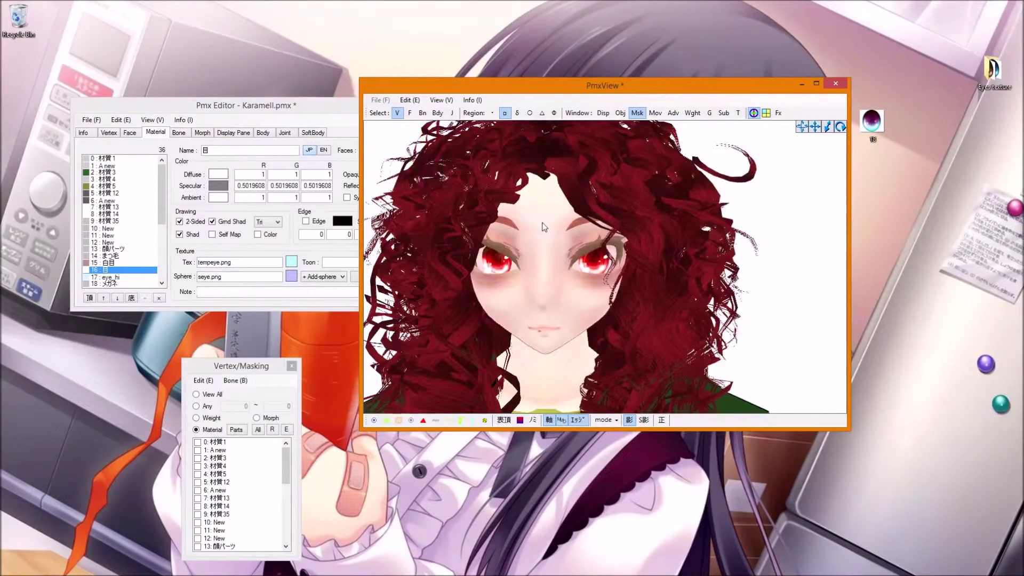
pyautogui.scroll(-3, 538, 224)
pyautogui.scroll(4, 542, 223)
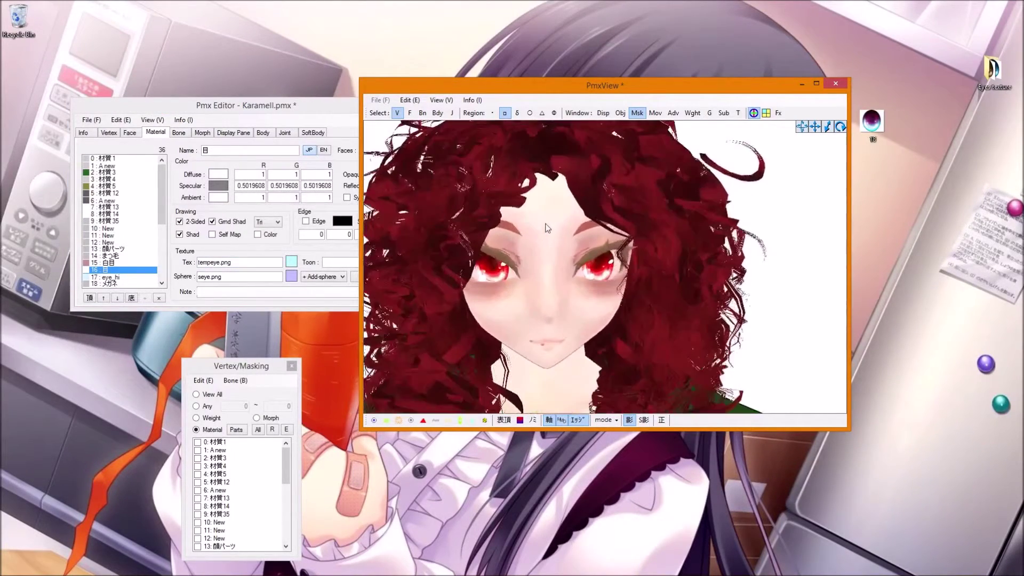
pyautogui.scroll(-3, 543, 228)
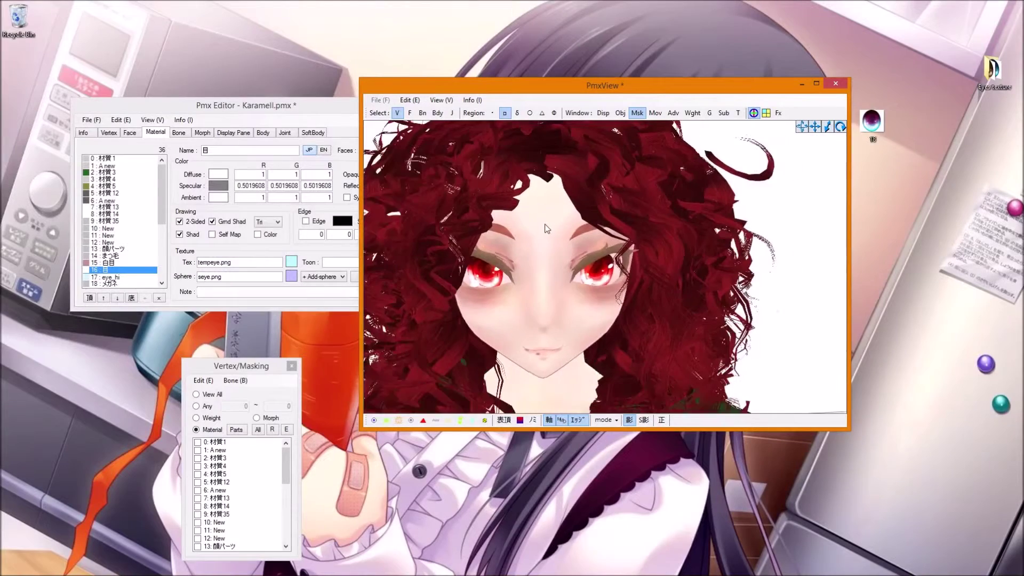
# Examine the tempeye.png eyes on the model in PmxView, both close up and from a wider view of the figure
pyautogui.scroll(3, 540, 228)
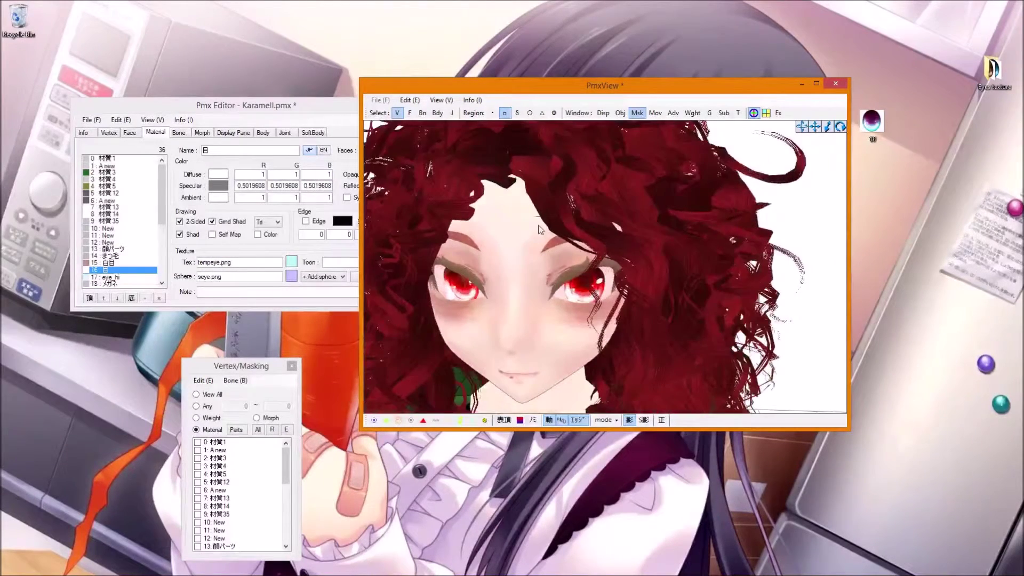
pyautogui.scroll(-2, 541, 228)
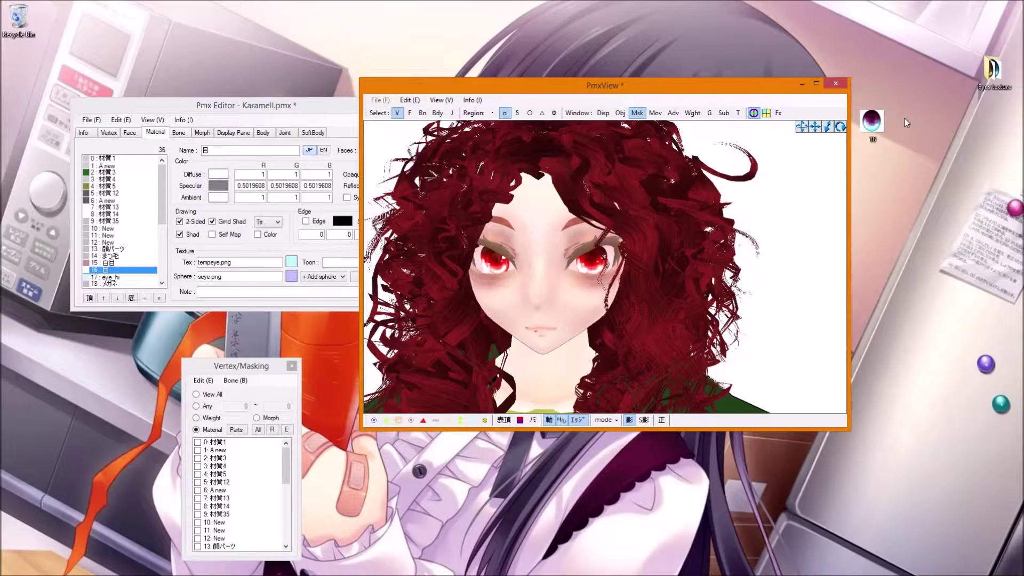
pyautogui.scroll(-8, 693, 200)
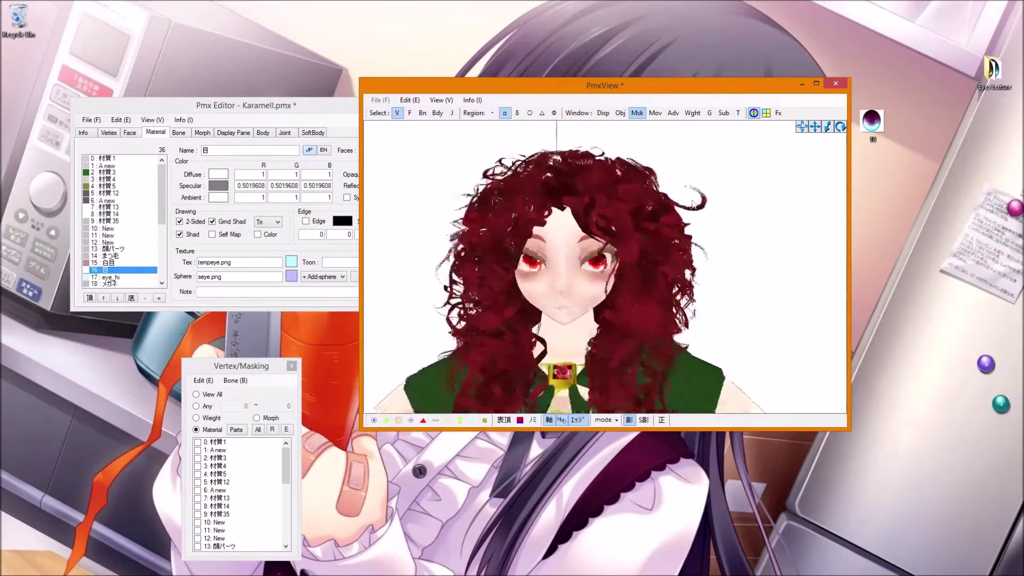
pyautogui.moveTo(666, 203); pyautogui.dragTo(634, 182, button='right')
pyautogui.moveTo(662, 198); pyautogui.dragTo(669, 153, button='middle')
pyautogui.moveTo(644, 187); pyautogui.dragTo(633, 143, button='middle')
pyautogui.moveTo(633, 143); pyautogui.dragTo(620, 223, button='right')
pyautogui.moveTo(620, 223); pyautogui.dragTo(616, 306, button='middle')
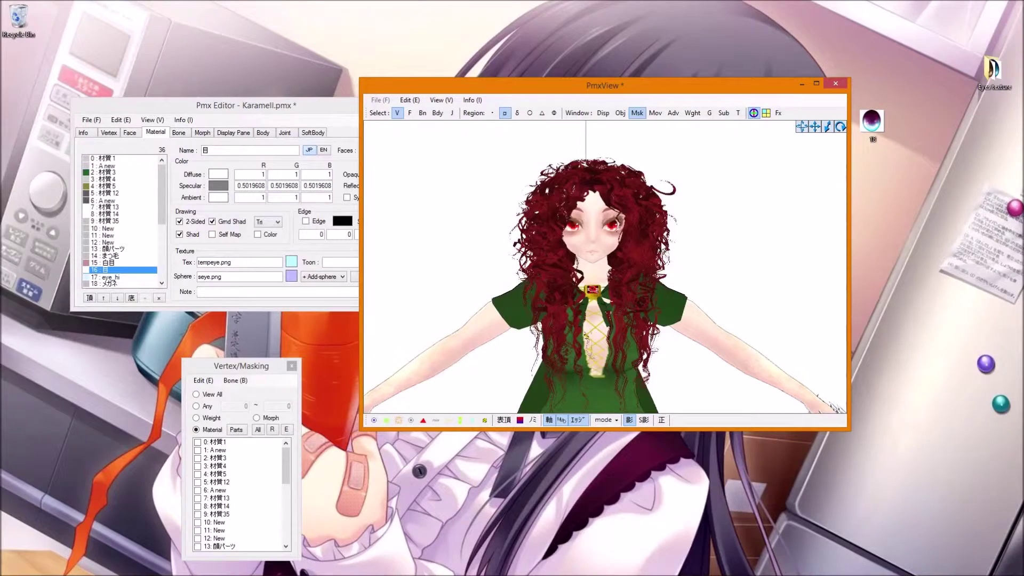
pyautogui.scroll(2, 661, 241)
pyautogui.scroll(4, 661, 242)
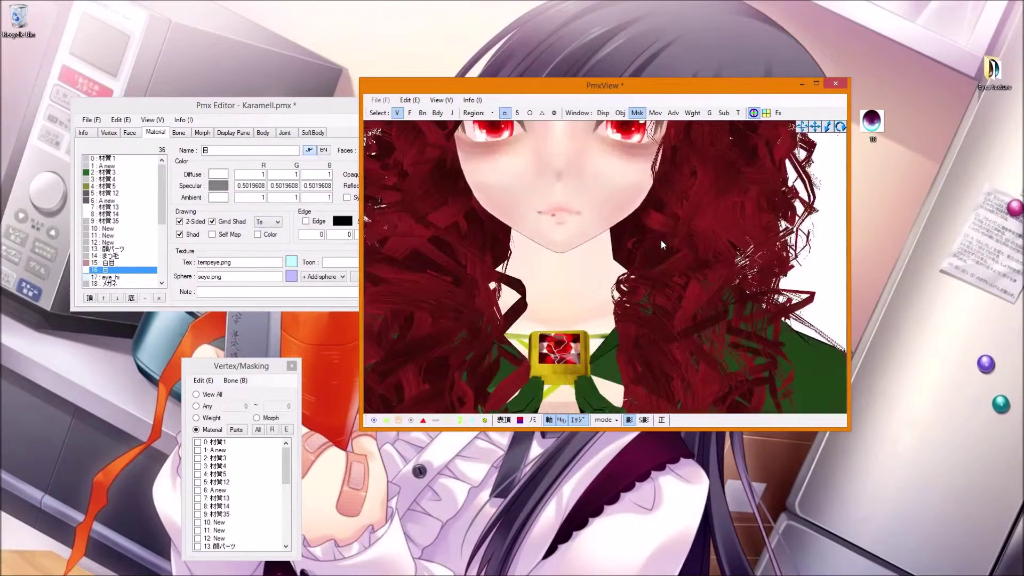
pyautogui.moveTo(661, 239); pyautogui.dragTo(659, 245, button='right')
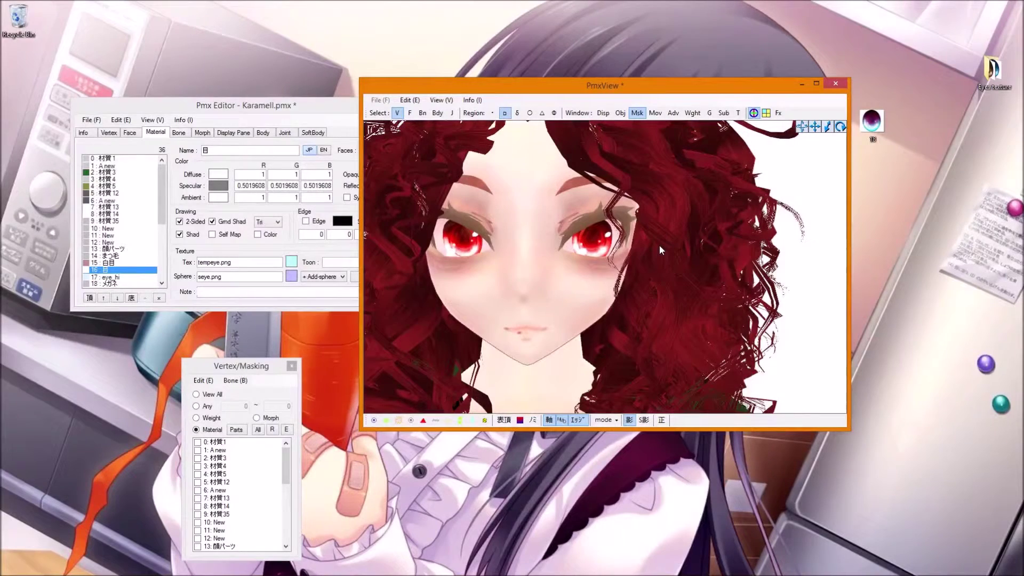
pyautogui.scroll(-3, 659, 245)
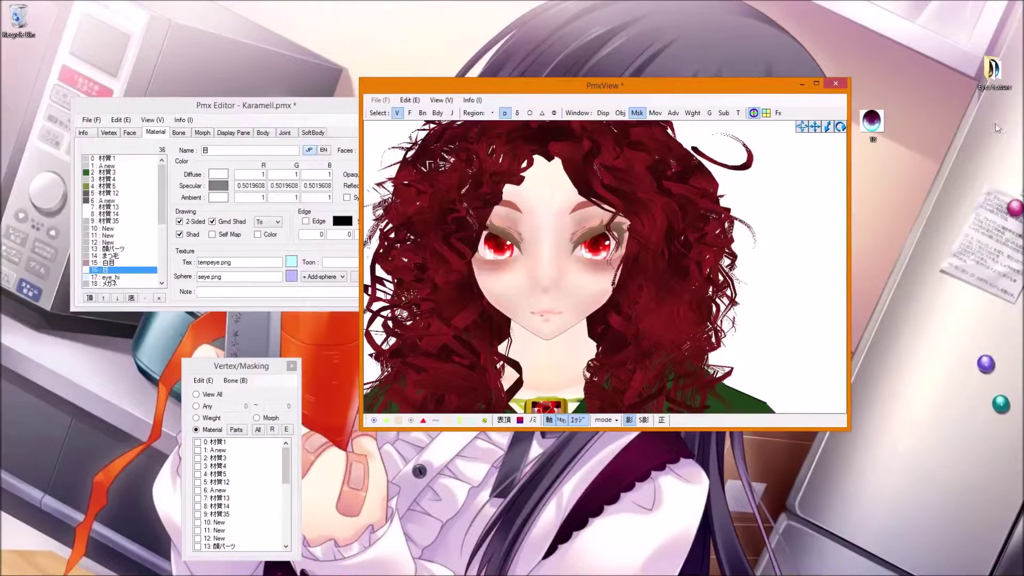
# Return eye image 18 to the Eyes texture folder and take image 19 out onto the desktop beside PmxView
pyautogui.moveTo(871, 121); pyautogui.dragTo(1008, 64)
pyautogui.doubleClick(991, 72)
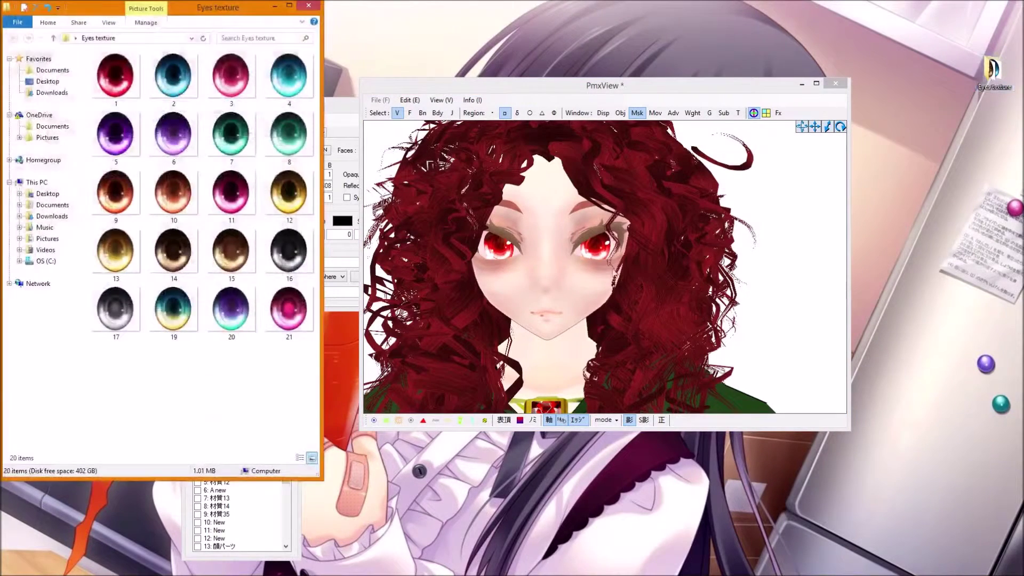
pyautogui.moveTo(173, 310); pyautogui.dragTo(693, 32)
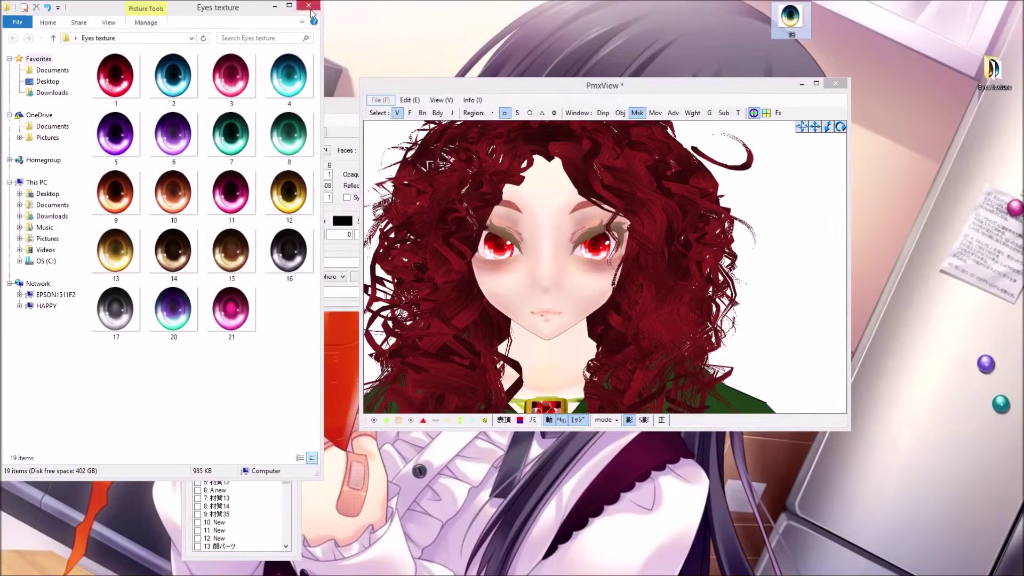
pyautogui.click(308, 5)
pyautogui.moveTo(783, 13); pyautogui.dragTo(917, 122)
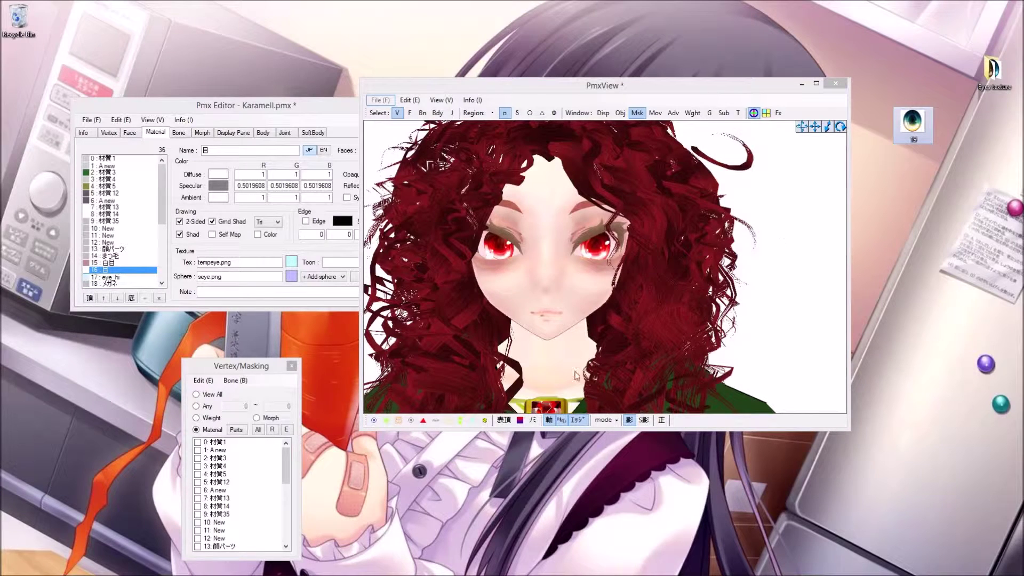
# Bring up the Karamell model folder, move eye image 19 from the desktop into it, and place the folder window clear of the model
pyautogui.moveTo(195, 575)
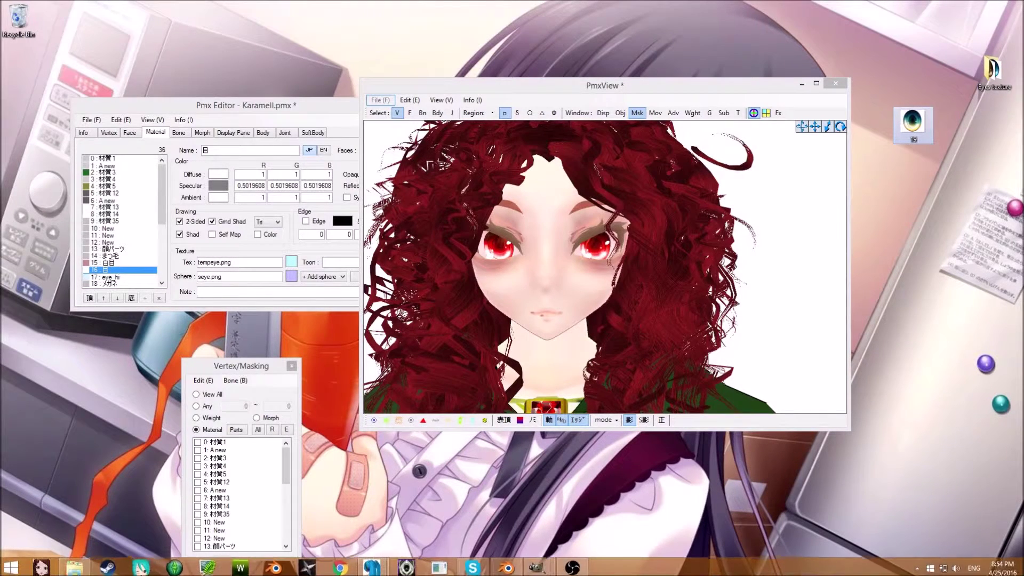
pyautogui.click(74, 567)
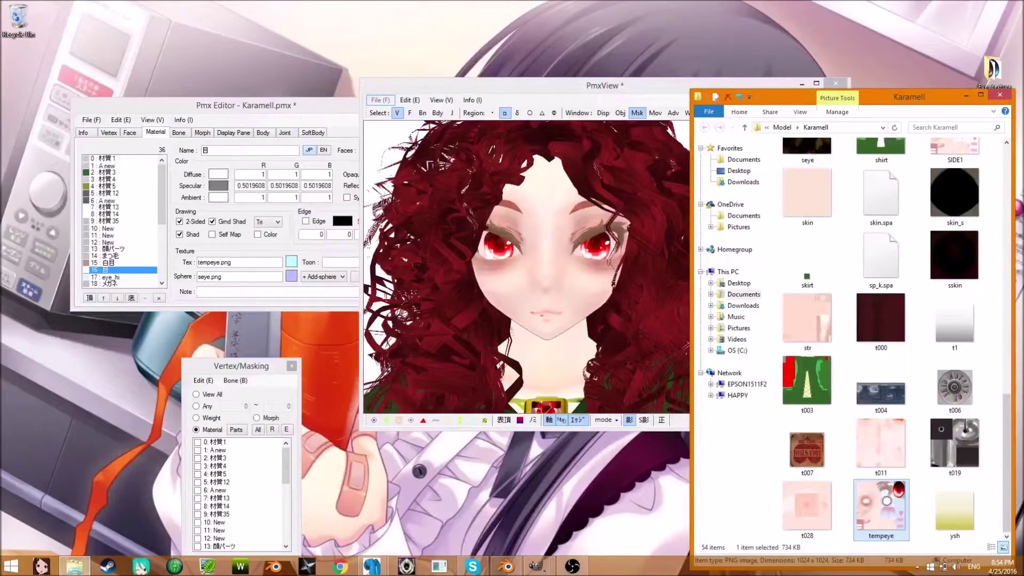
pyautogui.moveTo(972, 97); pyautogui.dragTo(683, 101)
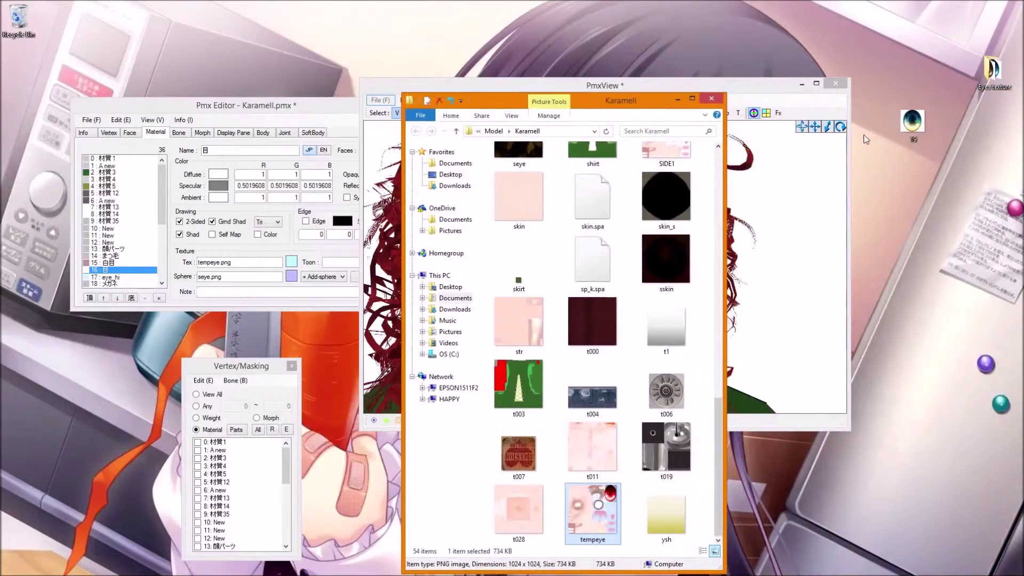
pyautogui.click(917, 123)
pyautogui.moveTo(919, 122); pyautogui.dragTo(917, 168)
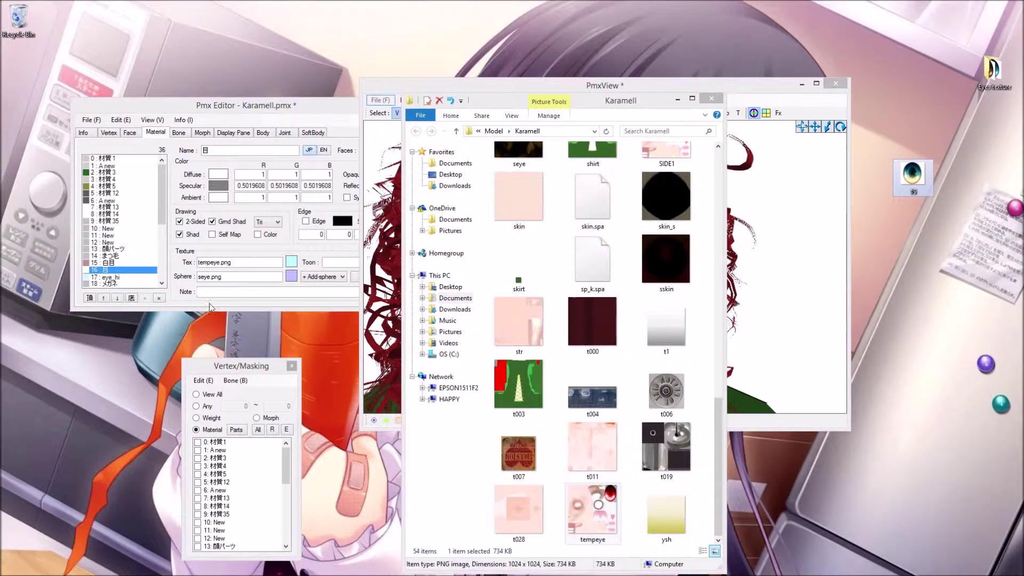
pyautogui.moveTo(925, 175)
pyautogui.click(631, 278)
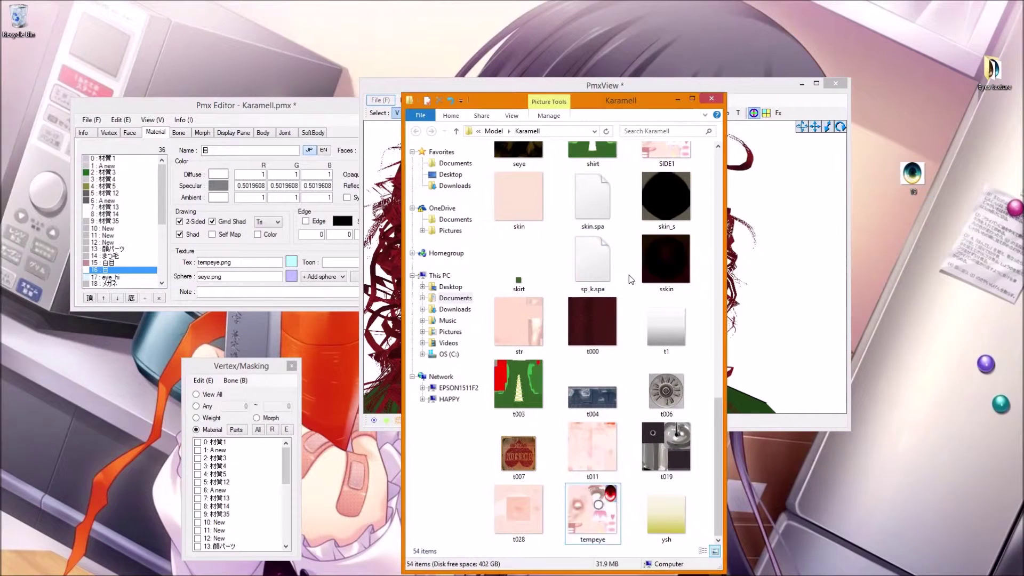
pyautogui.scroll(10, 631, 279)
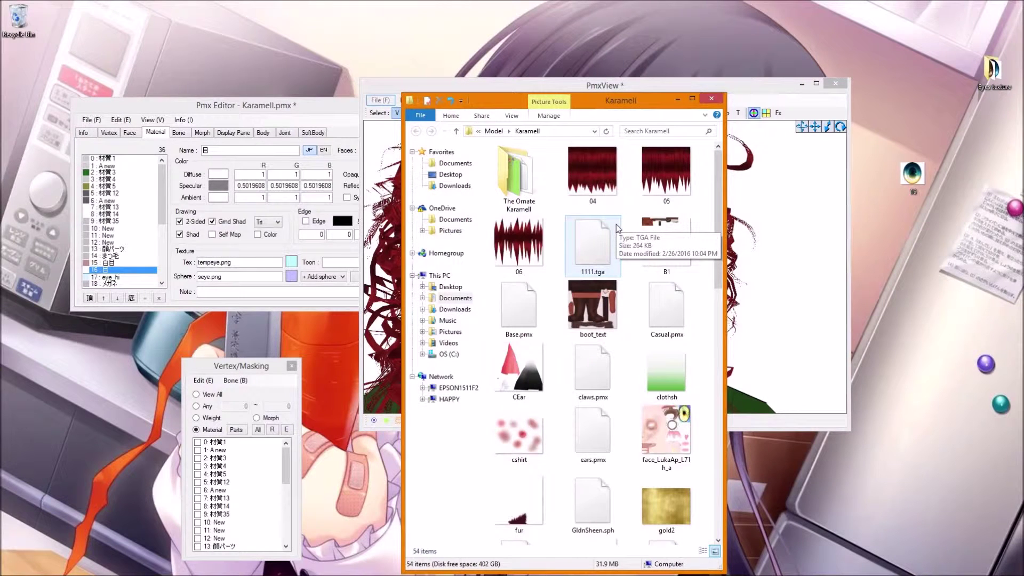
pyautogui.click(912, 185)
pyautogui.moveTo(913, 184); pyautogui.dragTo(698, 273)
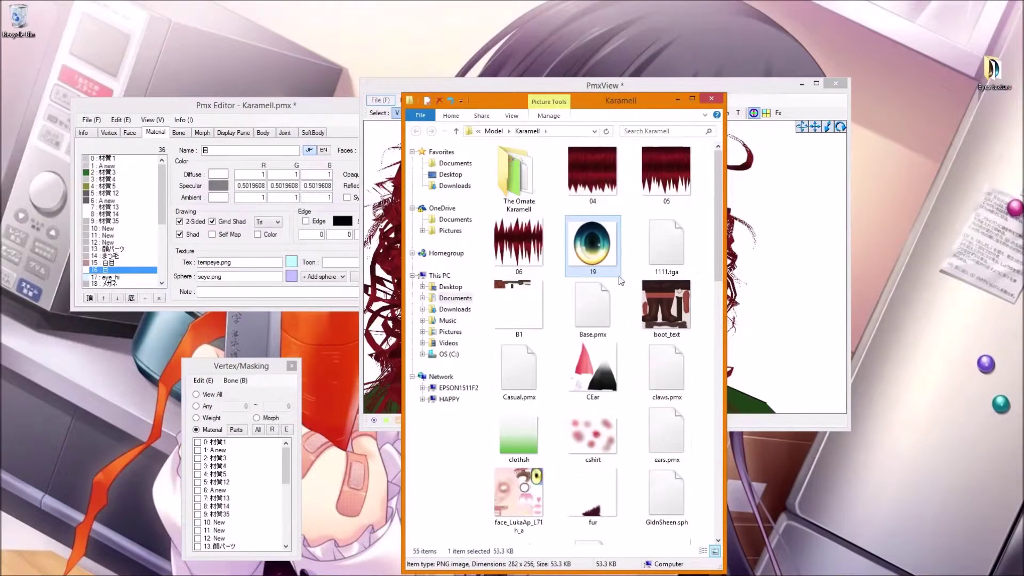
pyautogui.moveTo(642, 106); pyautogui.dragTo(958, 51)
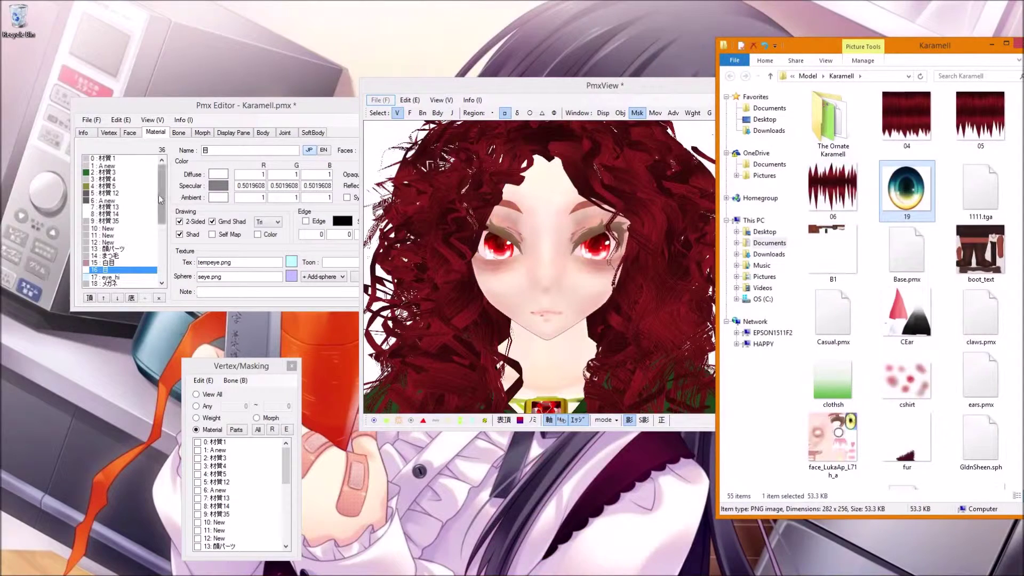
# Set the texture of eye material 16 to 19.png and inspect the eyes on the model in PmxView
pyautogui.click(114, 186)
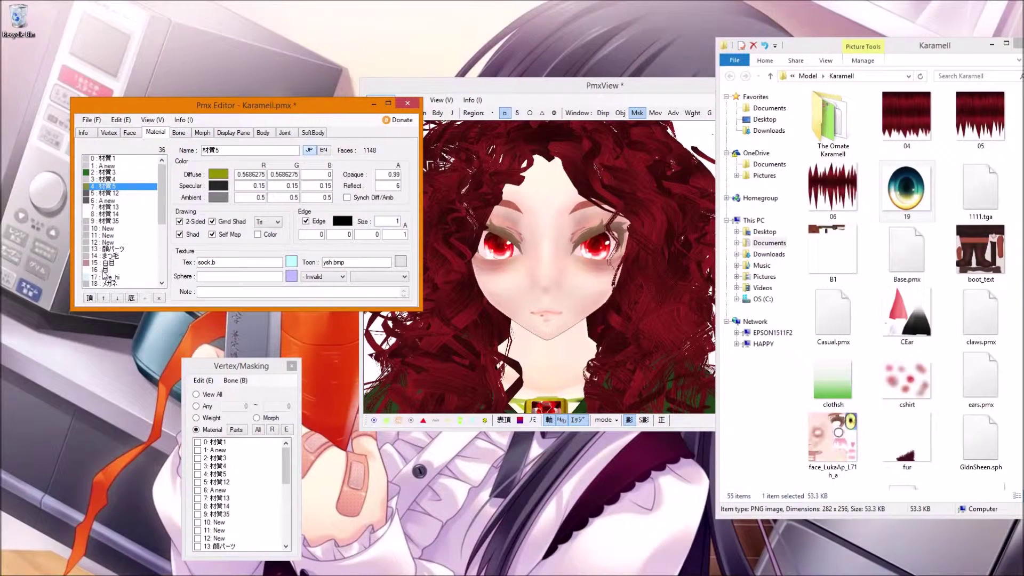
pyautogui.click(107, 271)
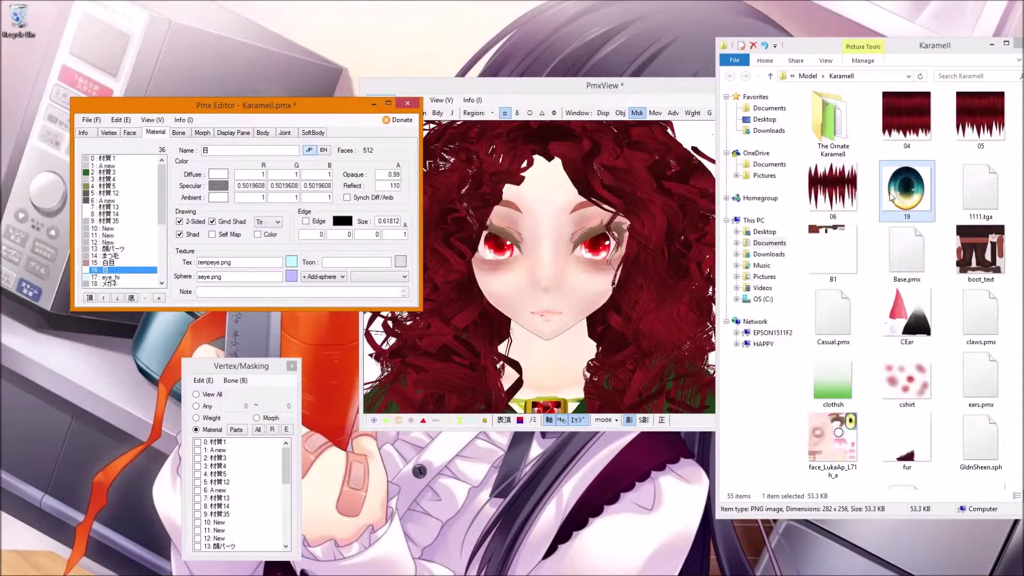
pyautogui.moveTo(258, 263); pyautogui.dragTo(198, 264)
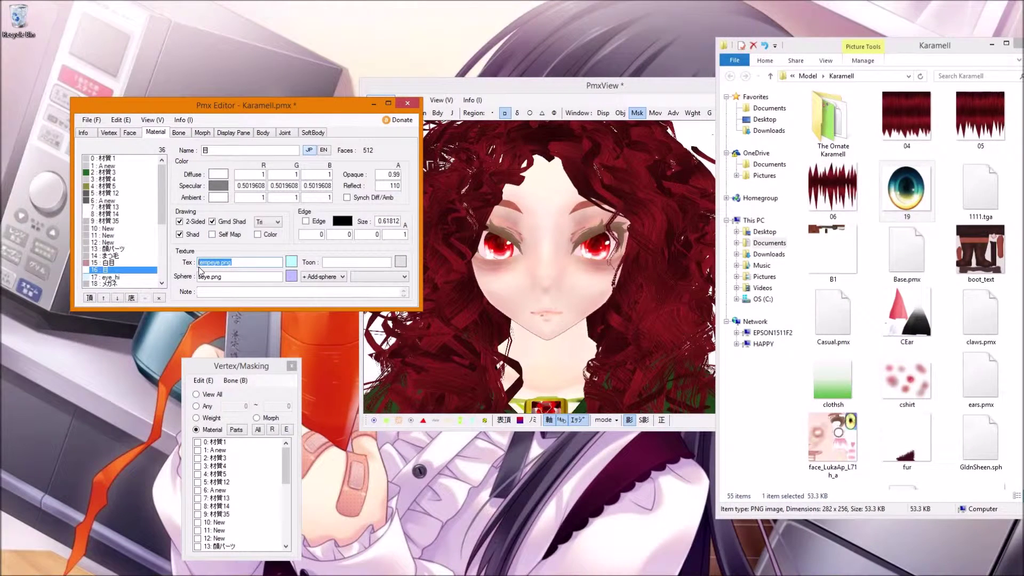
pyautogui.write('19')
pyautogui.click(436, 187)
pyautogui.scroll(3, 437, 185)
pyautogui.scroll(-3, 452, 184)
pyautogui.scroll(3, 454, 182)
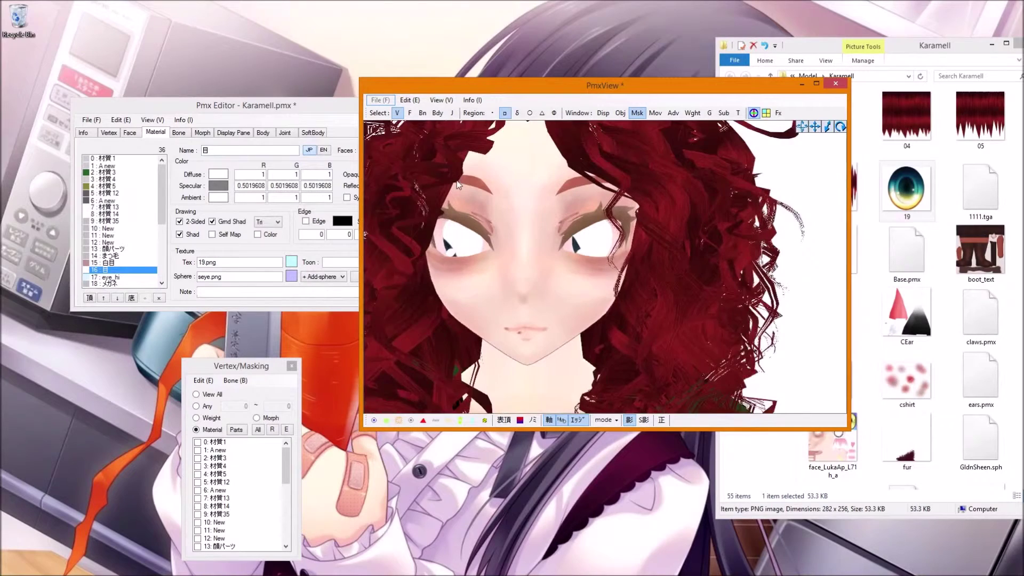
pyautogui.scroll(2, 457, 181)
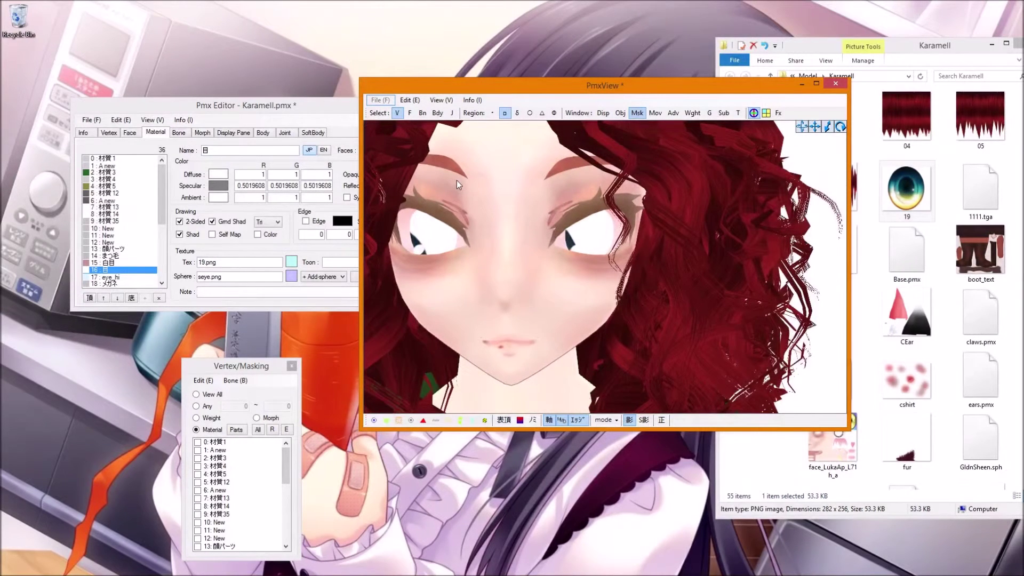
pyautogui.scroll(-2, 537, 167)
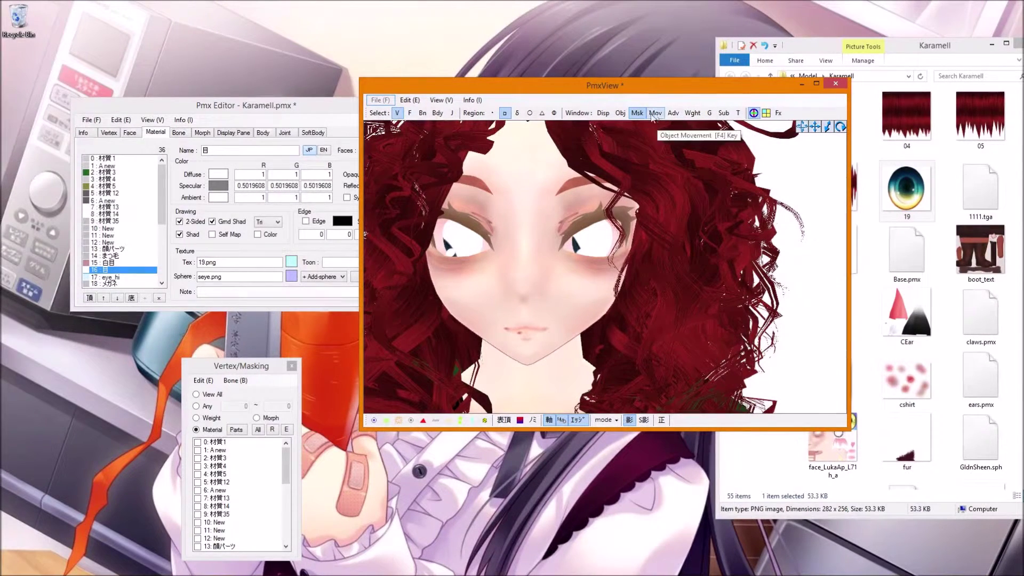
# Open the Object Manipulation window from PmxView, show its UV settings, and place it beside the model's face
pyautogui.moveTo(621, 91); pyautogui.dragTo(477, 23)
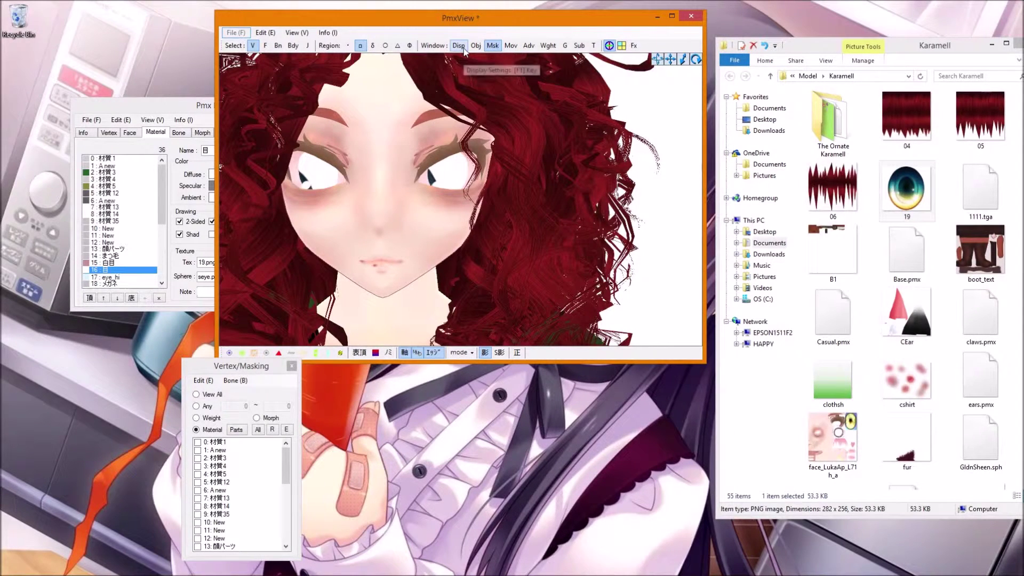
pyautogui.click(511, 47)
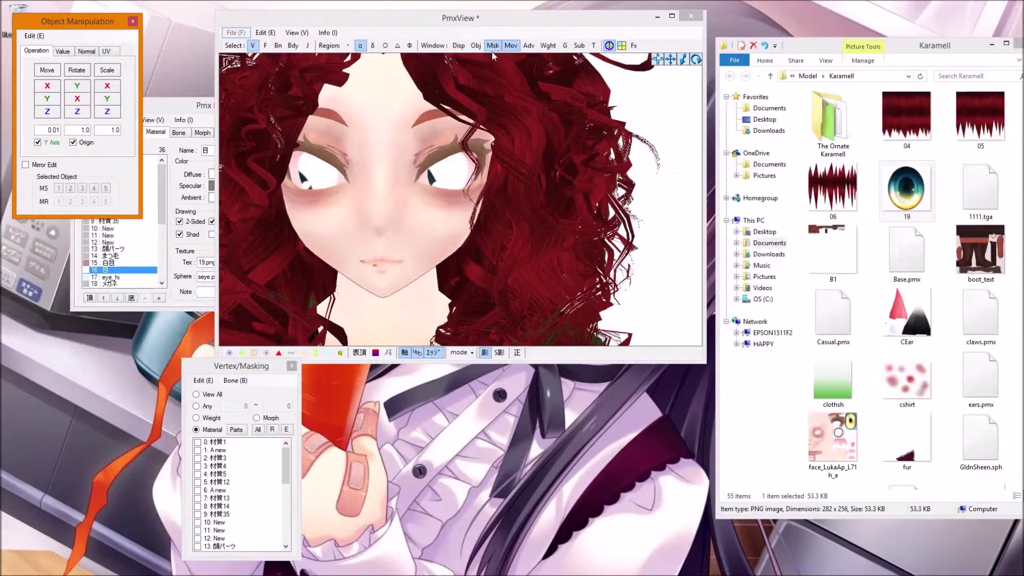
pyautogui.moveTo(80, 22); pyautogui.dragTo(483, 96)
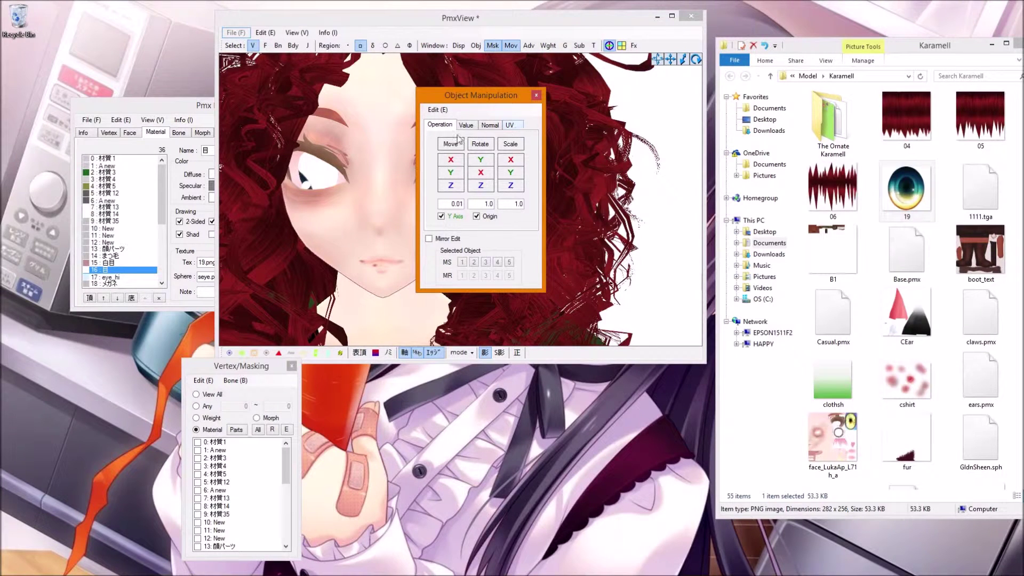
pyautogui.click(510, 126)
pyautogui.moveTo(506, 95); pyautogui.dragTo(656, 102)
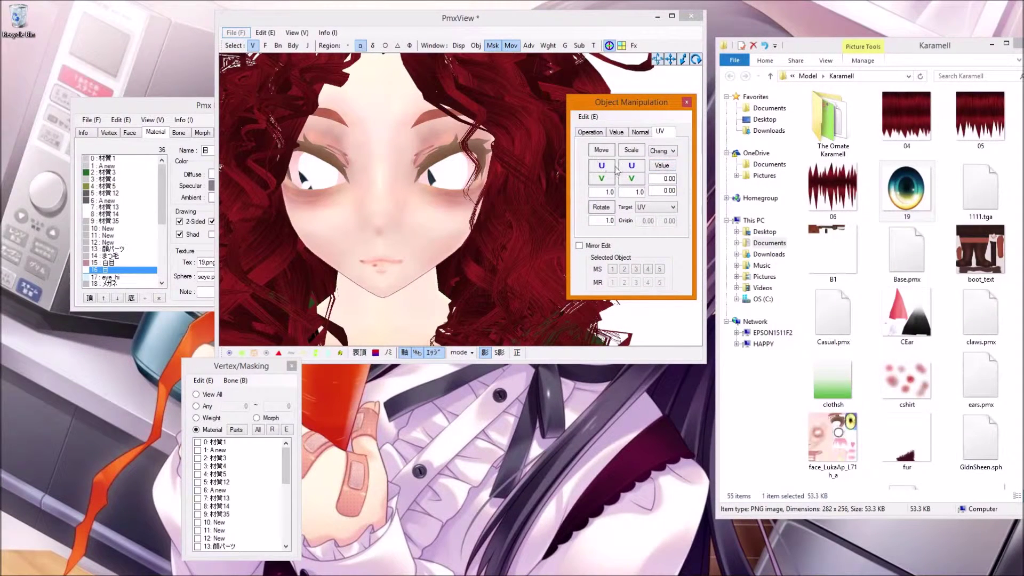
# Move the Vertex/Masking window aside, maximize PmxView with the face framed, and move Object Manipulation clear of the eyes
pyautogui.moveTo(241, 372); pyautogui.dragTo(196, 383)
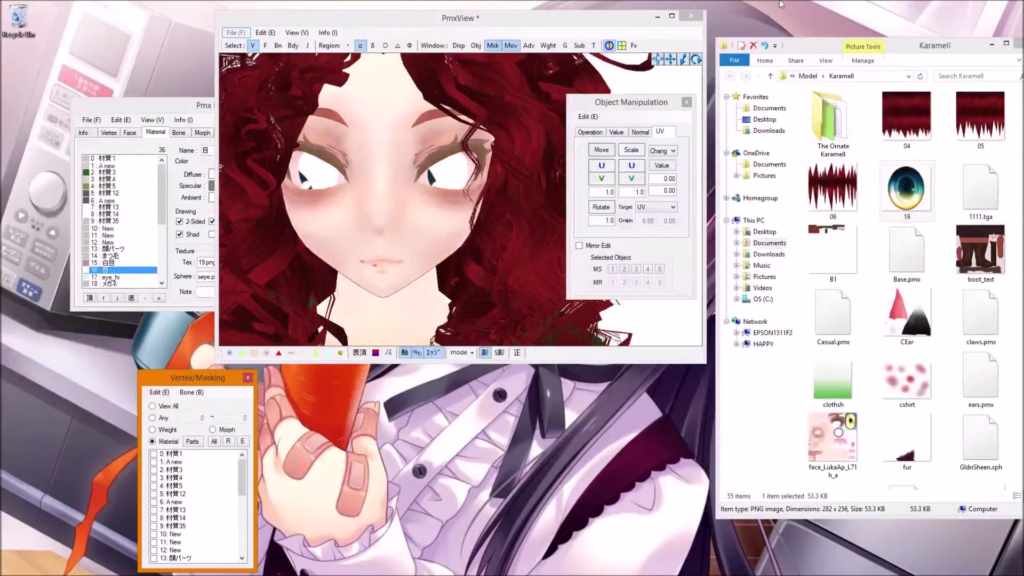
pyautogui.click(672, 16)
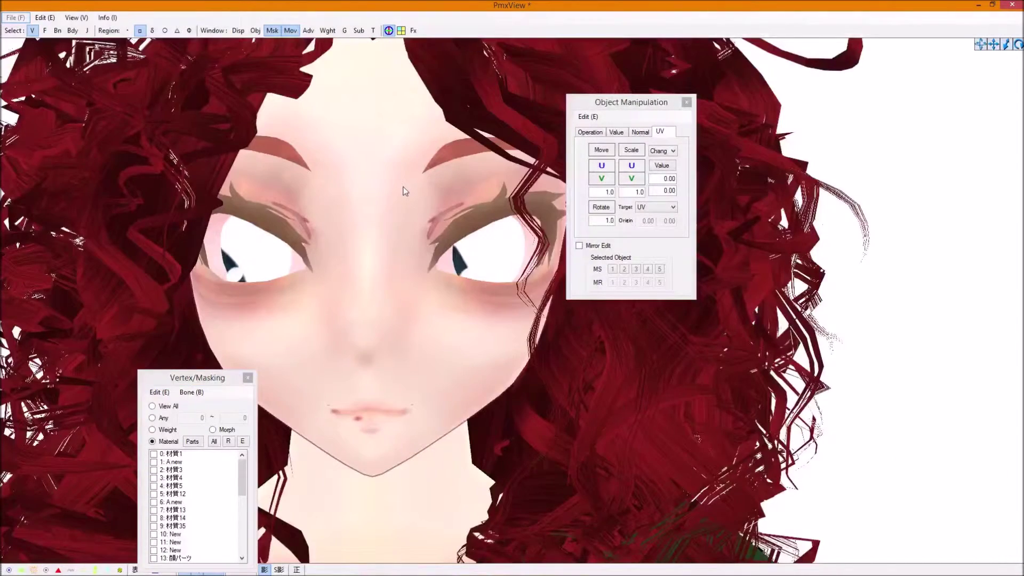
pyautogui.scroll(2, 404, 186)
pyautogui.moveTo(404, 187); pyautogui.dragTo(407, 188, button='right')
pyautogui.moveTo(994, 40); pyautogui.dragTo(1019, 41)
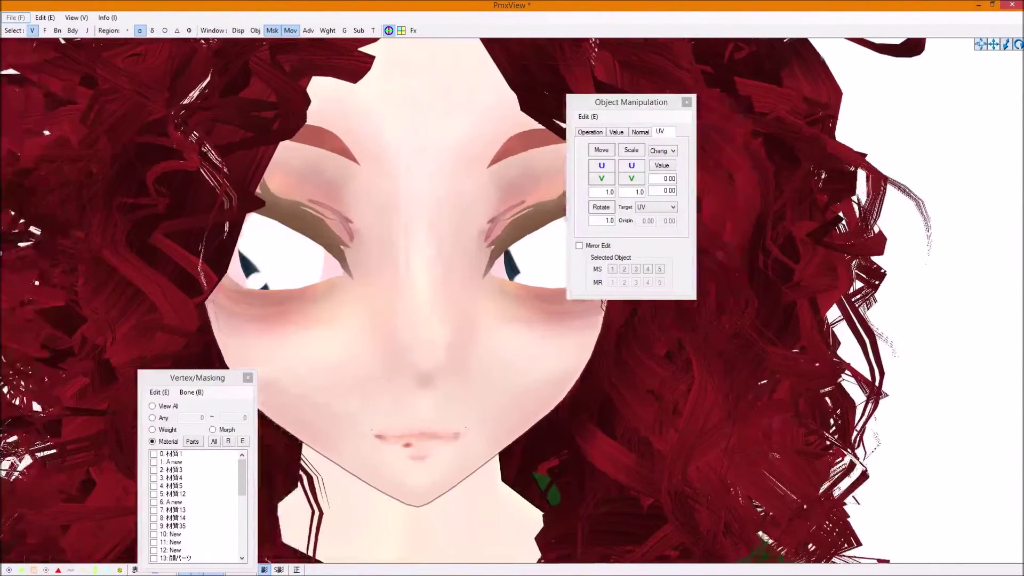
pyautogui.moveTo(455, 188); pyautogui.dragTo(446, 187, button='right')
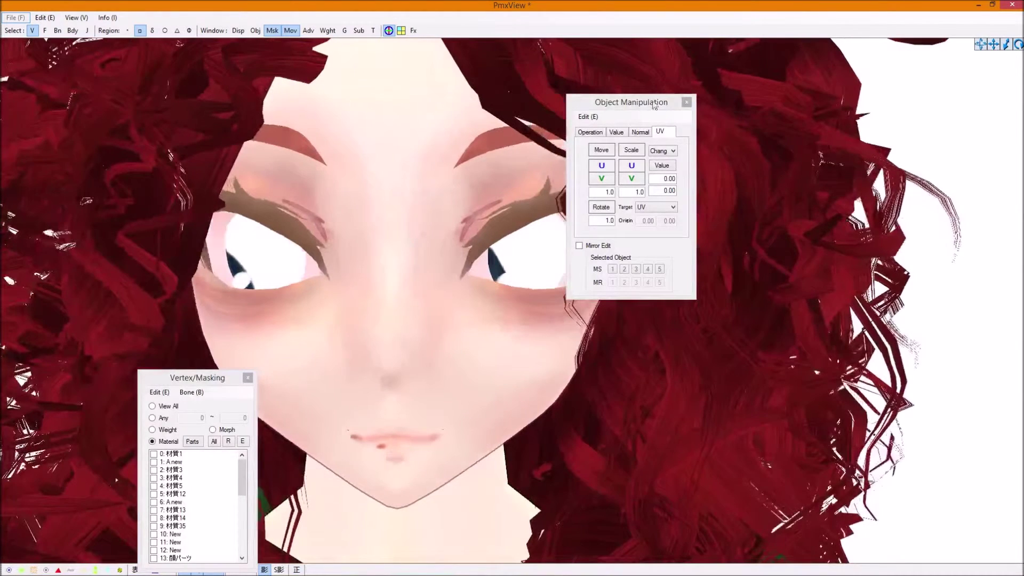
pyautogui.moveTo(634, 105); pyautogui.dragTo(834, 80)
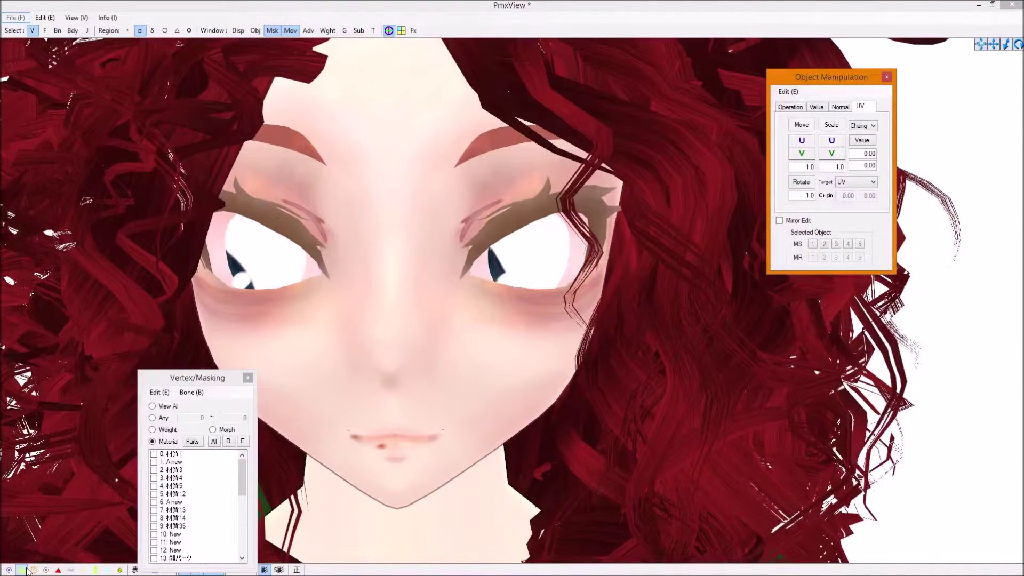
# Display the model's vertices and select all vertices of both eyes
pyautogui.click(33, 571)
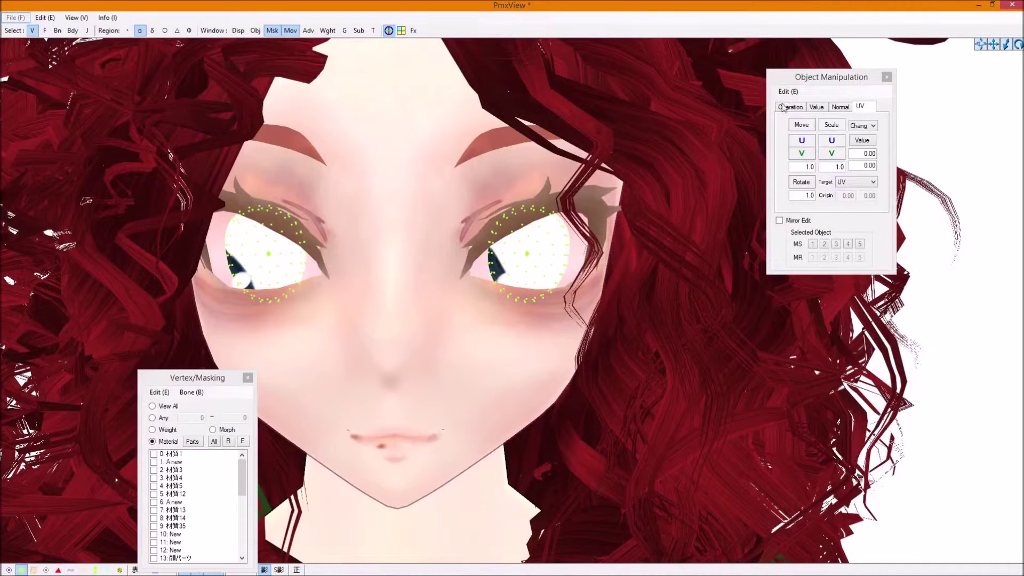
pyautogui.click(31, 569)
pyautogui.moveTo(182, 159); pyautogui.dragTo(640, 334)
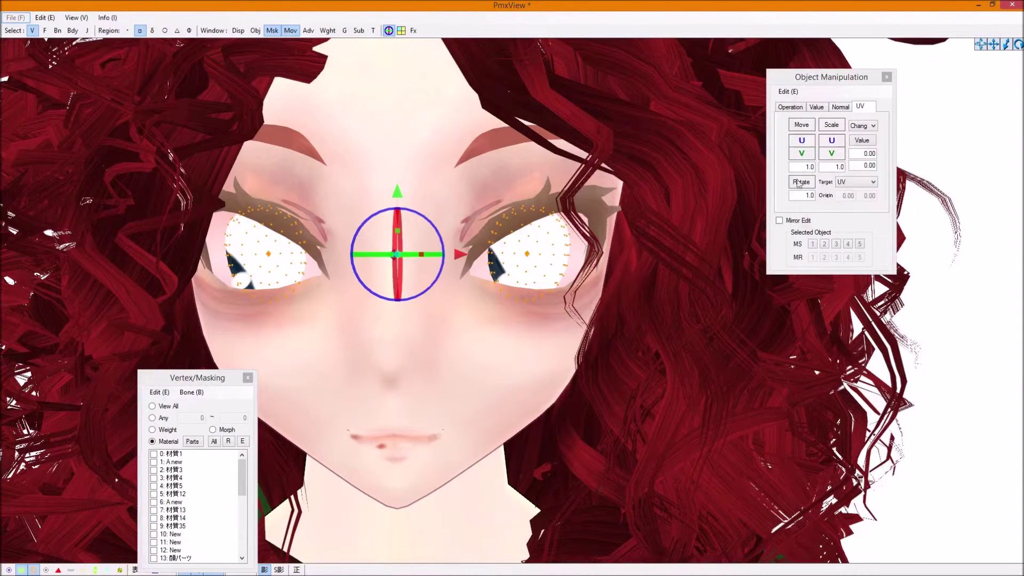
# Bring Object Manipulation closer to the face, shift both eyes' UVs along U, and scale them in U and V
pyautogui.moveTo(824, 82); pyautogui.dragTo(706, 140)
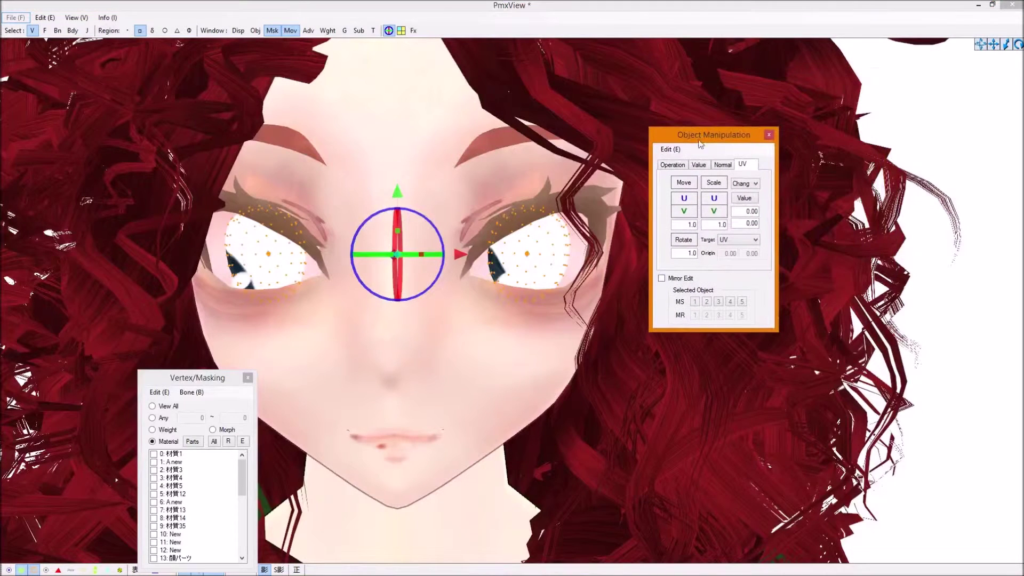
pyautogui.click(684, 199)
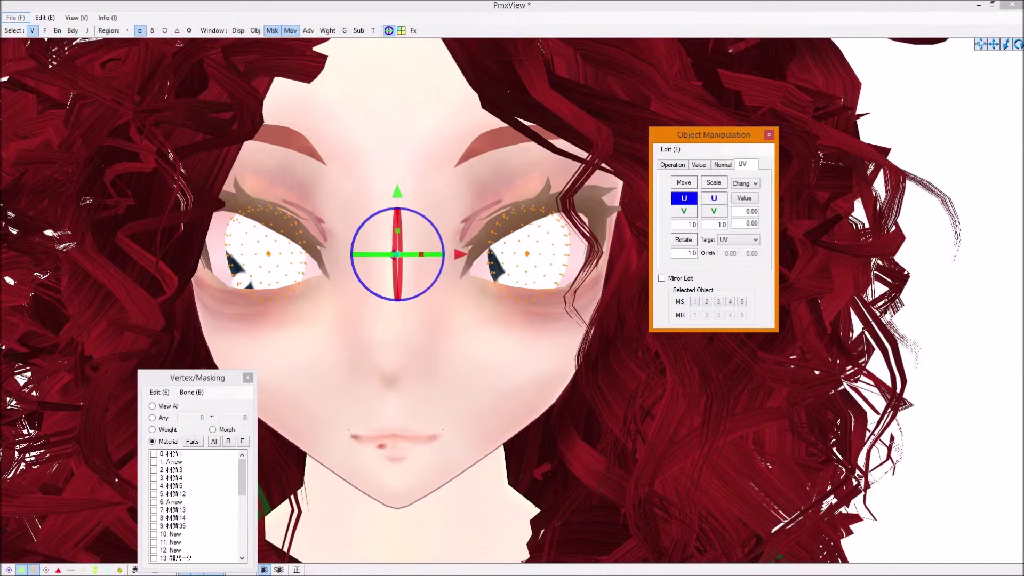
pyautogui.moveTo(684, 199)
pyautogui.mouseDown()
pyautogui.moveTo(673, 200)
pyautogui.moveTo(695, 199)
pyautogui.moveTo(685, 208)
pyautogui.mouseUp()
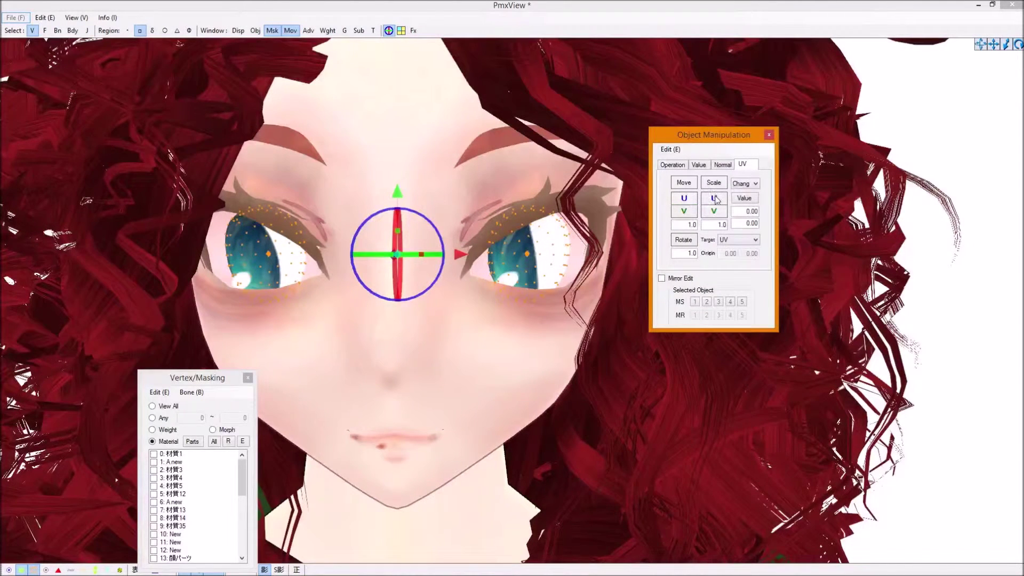
pyautogui.moveTo(714, 199); pyautogui.dragTo(710, 213)
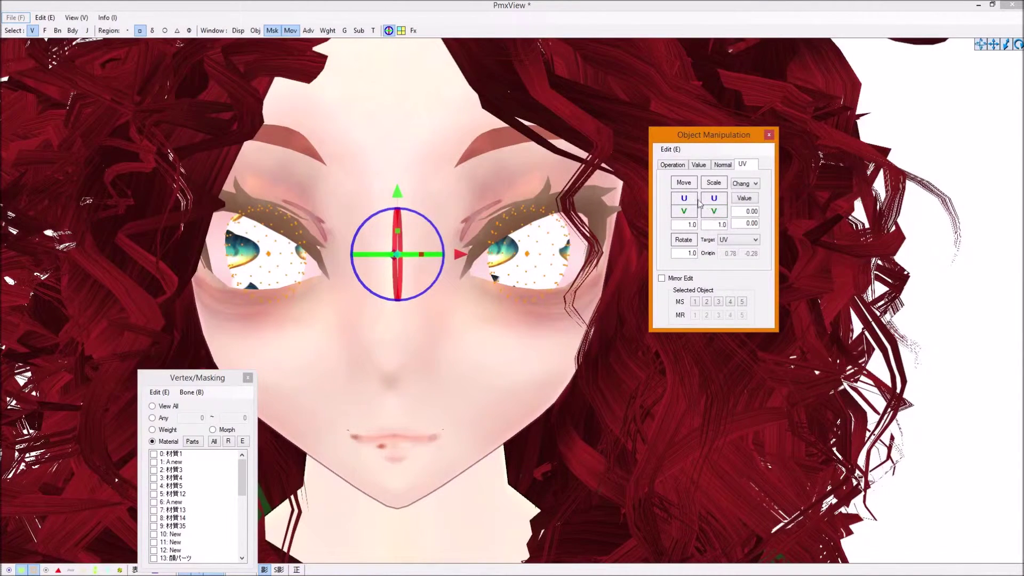
# Try moving and uniformly scaling the UVs of both eyes, and undo these changes
pyautogui.moveTo(688, 185); pyautogui.dragTo(713, 184)
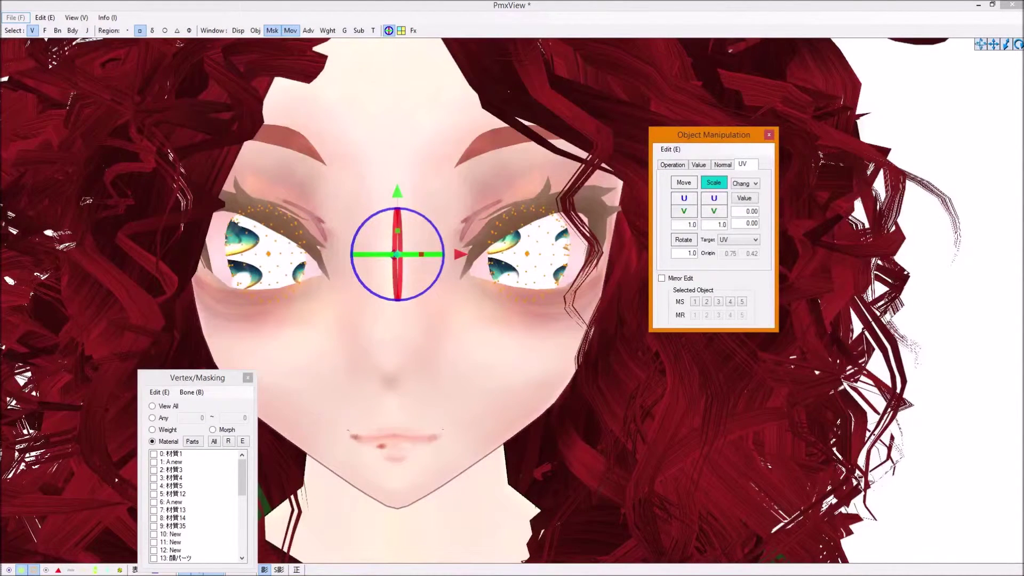
pyautogui.moveTo(714, 182); pyautogui.dragTo(710, 171)
pyautogui.hotkey('ctrl', 'z')
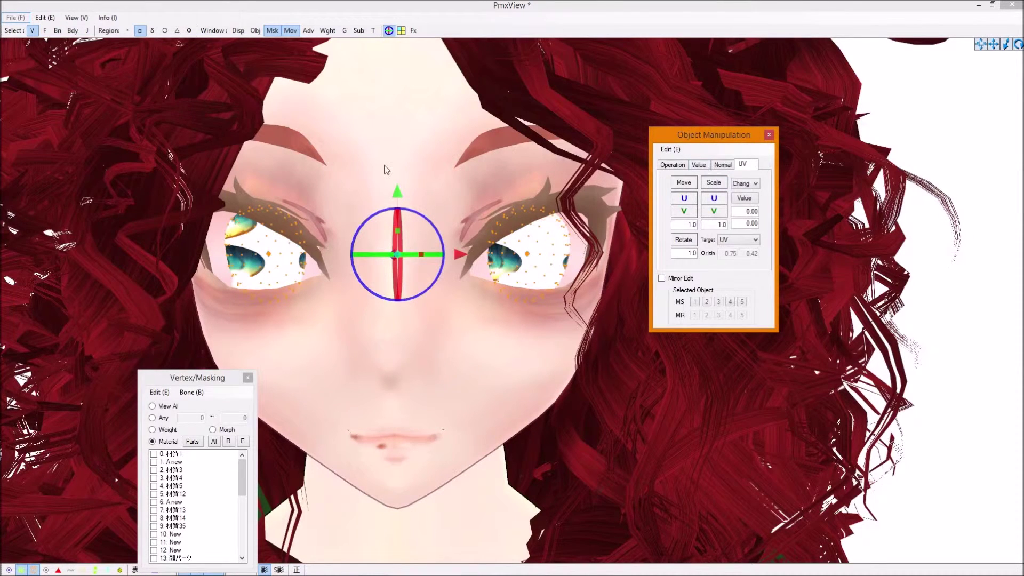
pyautogui.hotkey('ctrl', 'z')
# Reselect the vertices of both eyes, scale their UVs uniformly, and shift them in U and V to center the iris
pyautogui.moveTo(175, 174); pyautogui.dragTo(664, 478)
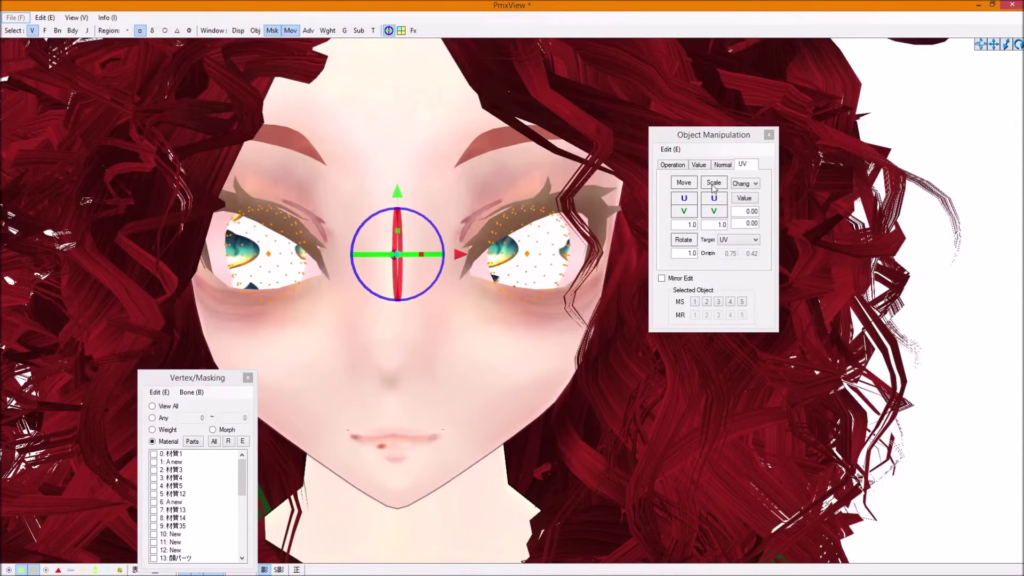
pyautogui.moveTo(713, 183)
pyautogui.mouseDown()
pyautogui.moveTo(716, 155)
pyautogui.moveTo(713, 182)
pyautogui.mouseUp()
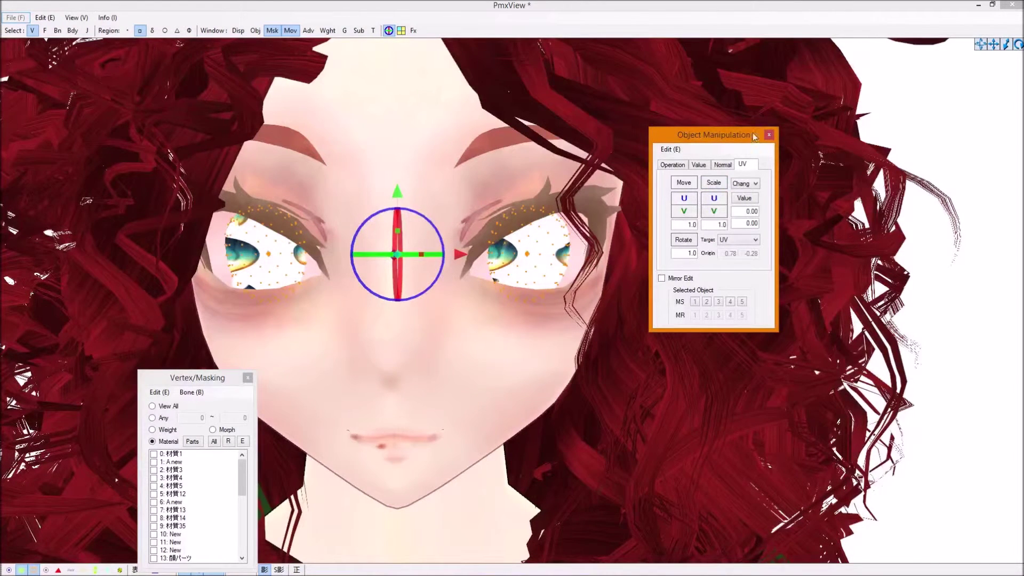
pyautogui.moveTo(683, 202)
pyautogui.mouseDown()
pyautogui.moveTo(700, 203)
pyautogui.moveTo(686, 202)
pyautogui.moveTo(685, 218)
pyautogui.moveTo(719, 198)
pyautogui.moveTo(684, 198)
pyautogui.moveTo(724, 212)
pyautogui.moveTo(716, 198)
pyautogui.moveTo(718, 211)
pyautogui.moveTo(685, 198)
pyautogui.moveTo(688, 211)
pyautogui.mouseUp()
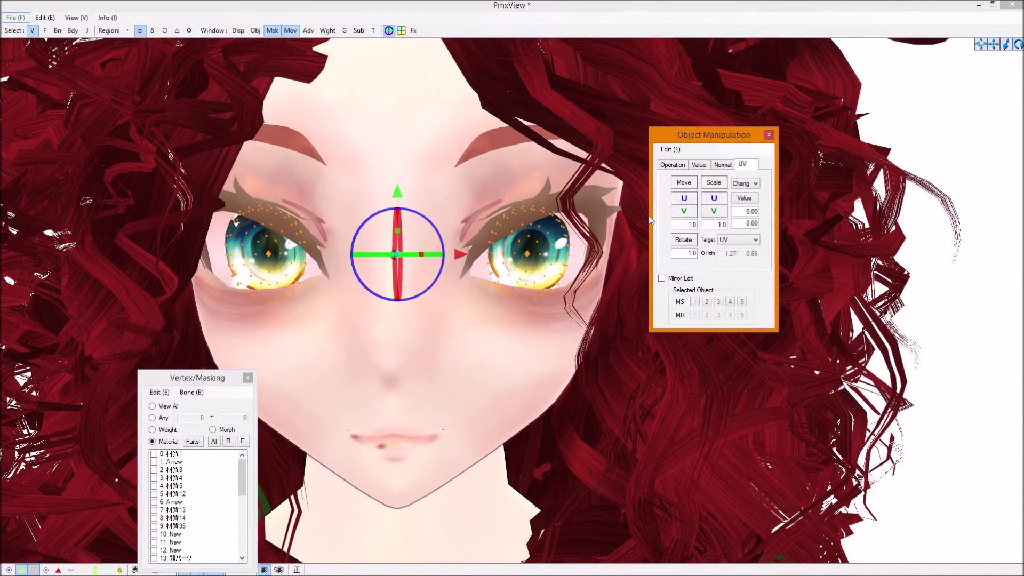
# Reselect both eyes' vertices to fine-tune their UV scale and position, and hide the vertices after deselecting them
pyautogui.click(290, 171)
pyautogui.moveTo(134, 95); pyautogui.dragTo(713, 431)
pyautogui.moveTo(710, 201); pyautogui.dragTo(693, 216)
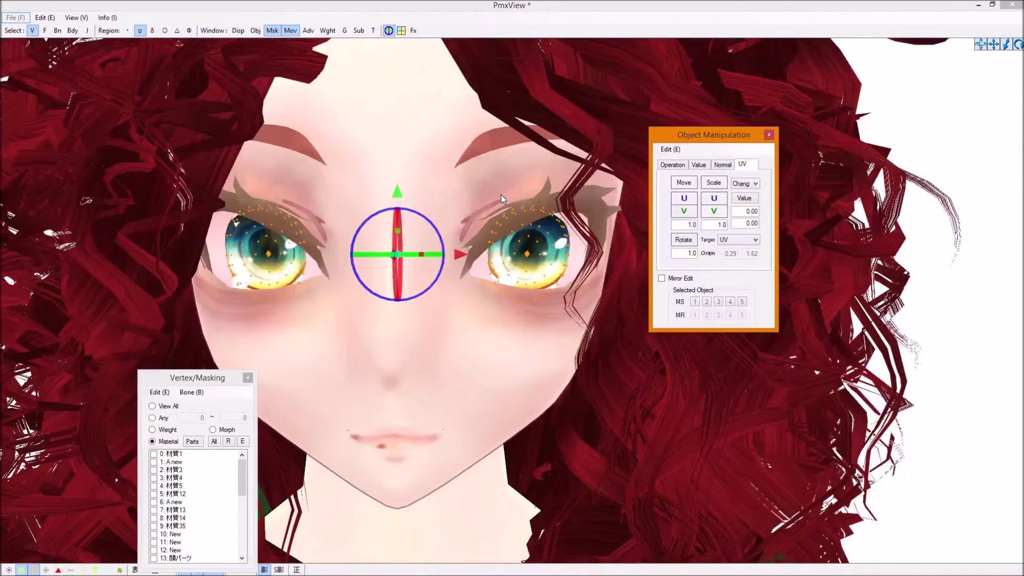
pyautogui.click(447, 190)
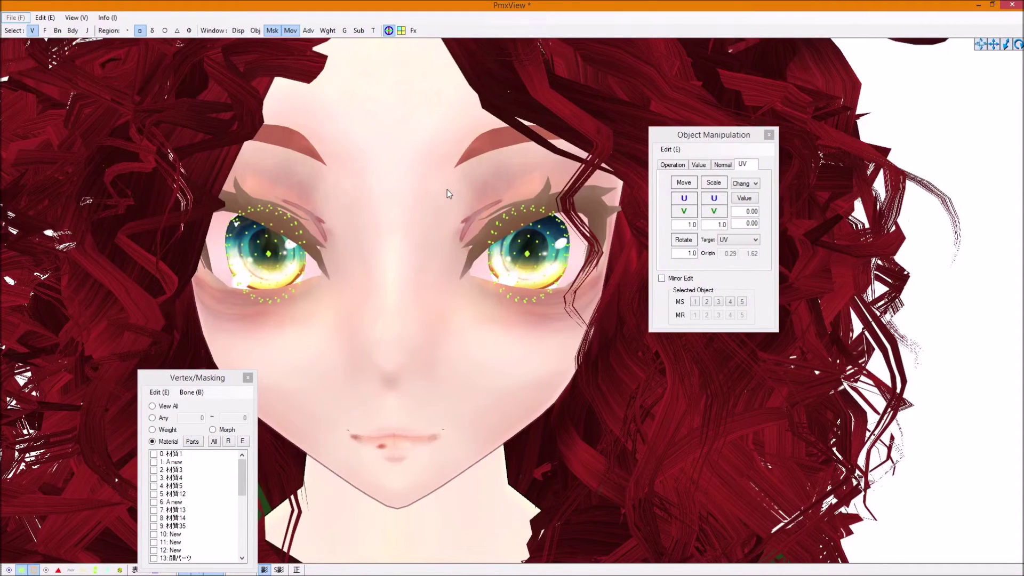
pyautogui.click(21, 569)
# Inspect the fit of the new eye texture close up and with the upper body in view, and close PmxView
pyautogui.scroll(3, 527, 171)
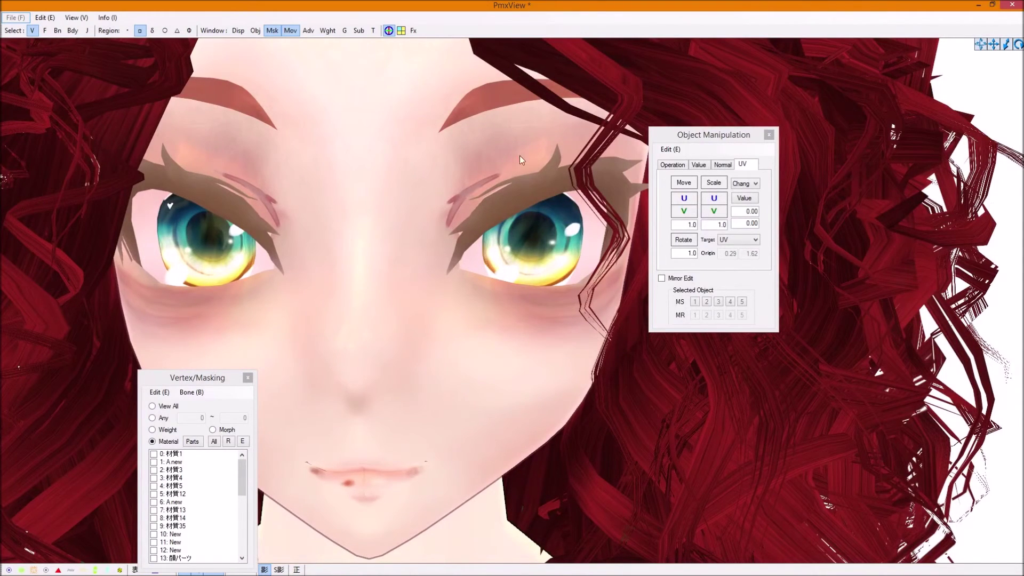
pyautogui.scroll(-5, 507, 233)
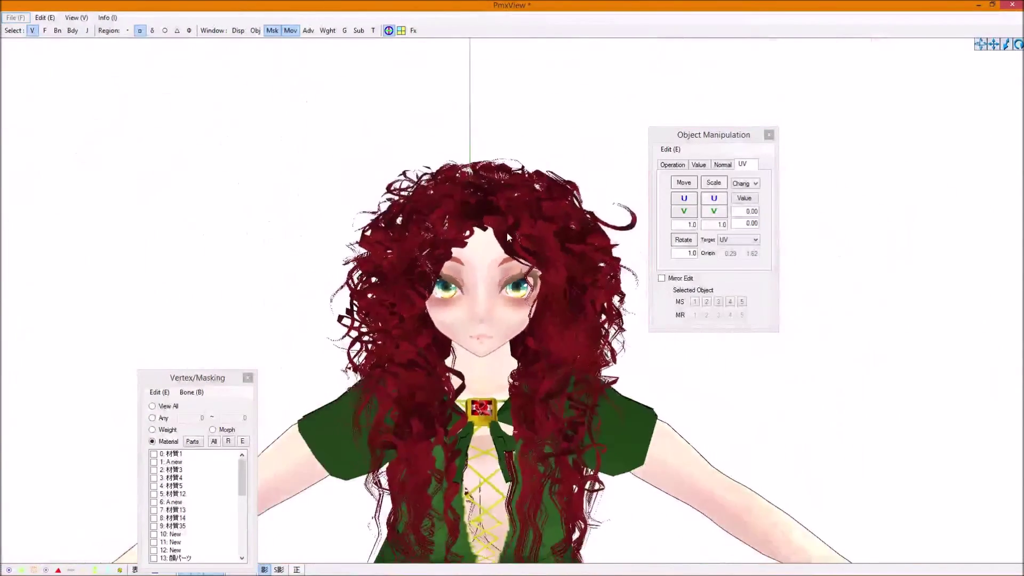
pyautogui.scroll(-1, 507, 236)
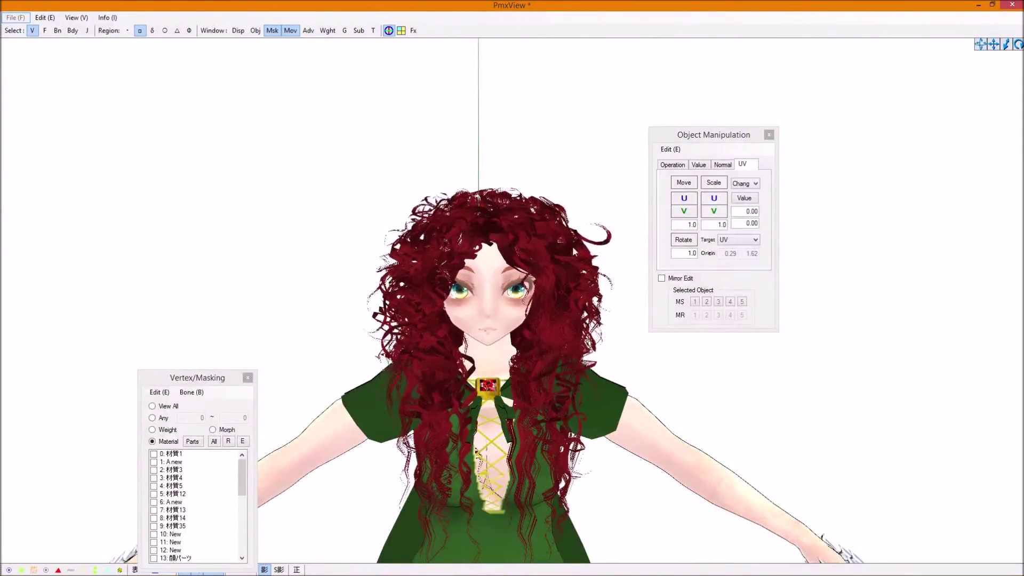
pyautogui.scroll(8, 539, 292)
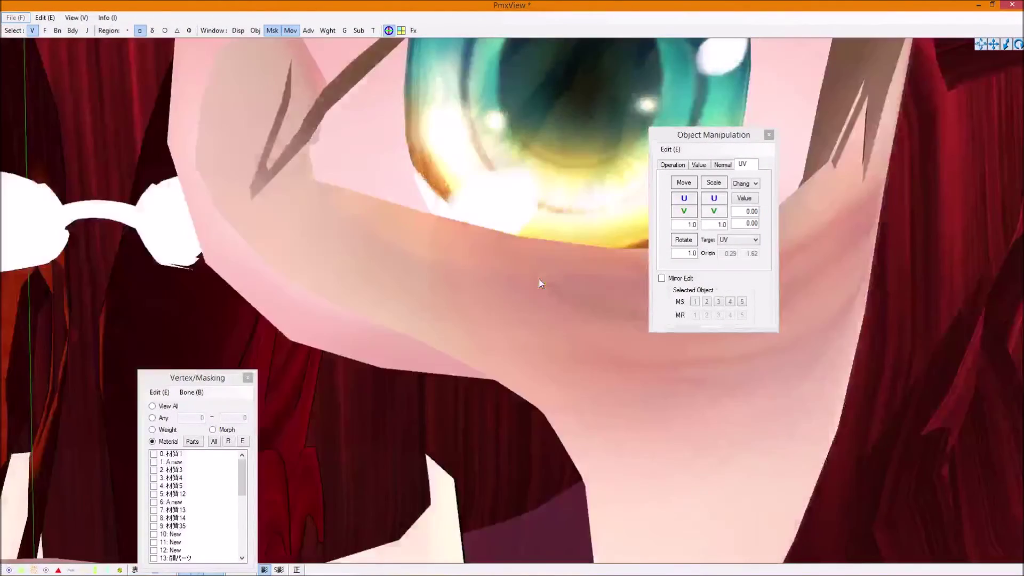
pyautogui.scroll(2, 539, 278)
pyautogui.scroll(-5, 539, 278)
pyautogui.scroll(5, 538, 276)
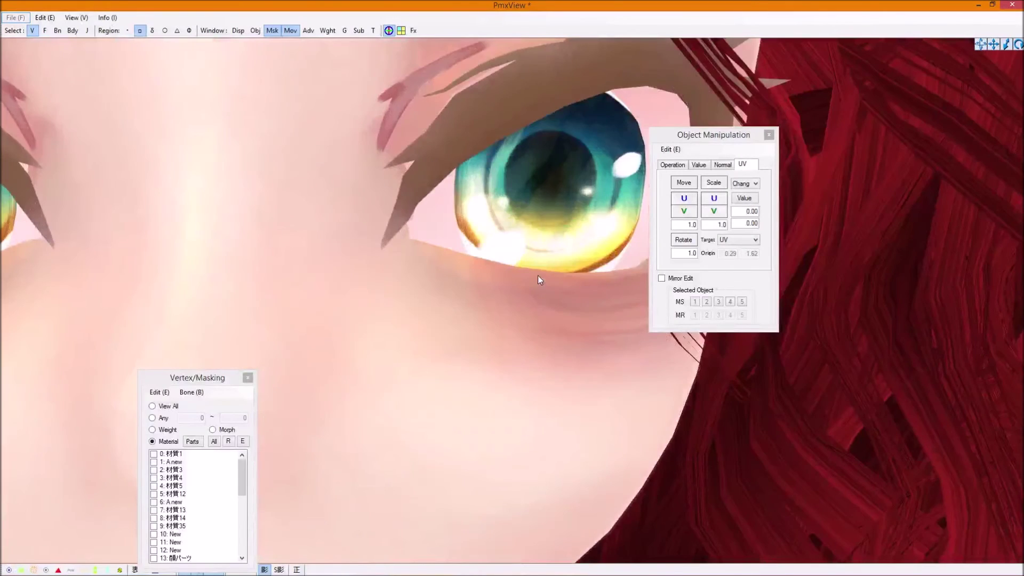
pyautogui.scroll(-6, 537, 275)
pyautogui.scroll(2, 537, 270)
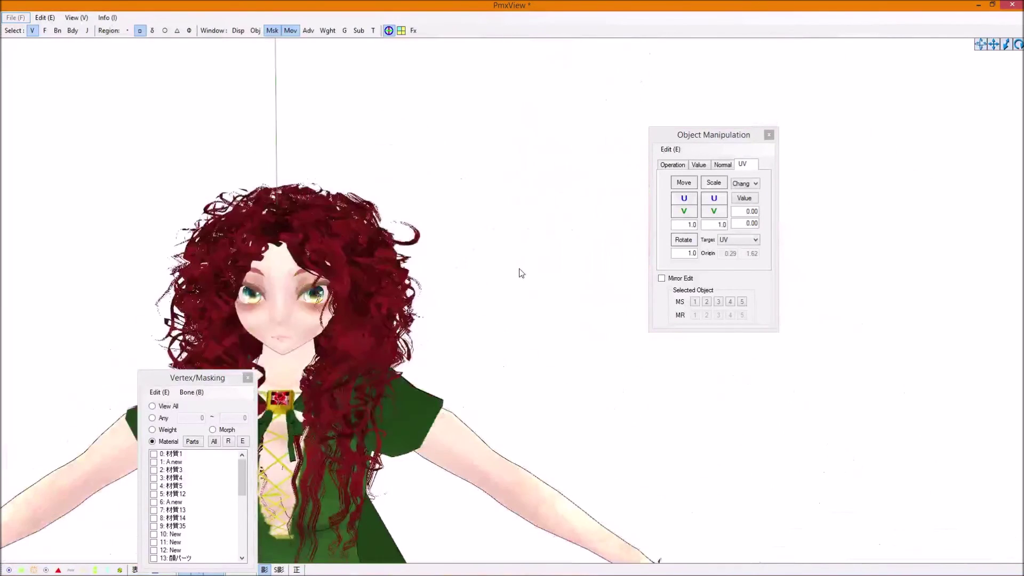
pyautogui.moveTo(530, 265); pyautogui.dragTo(543, 261, button='middle')
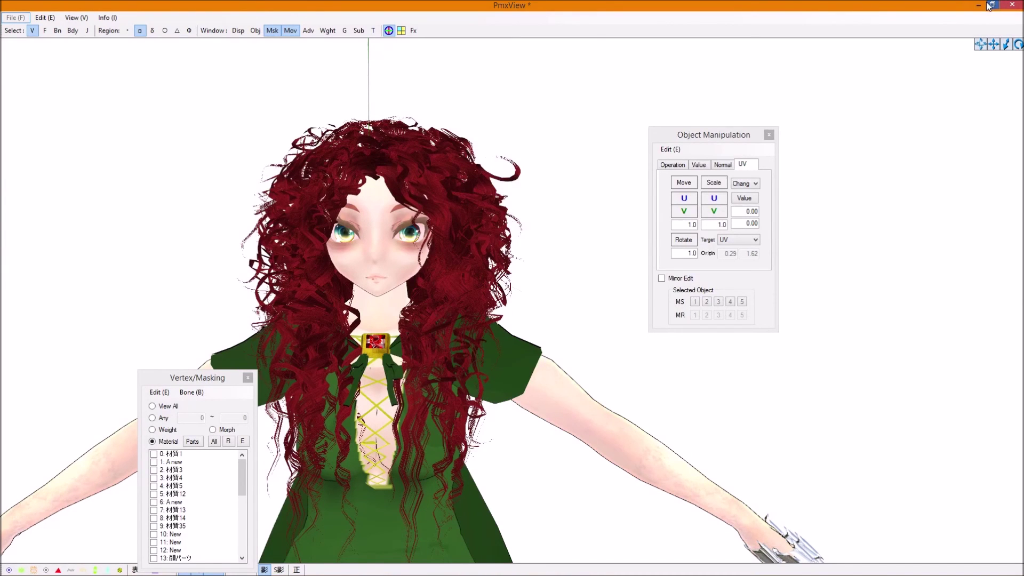
pyautogui.click(1012, 4)
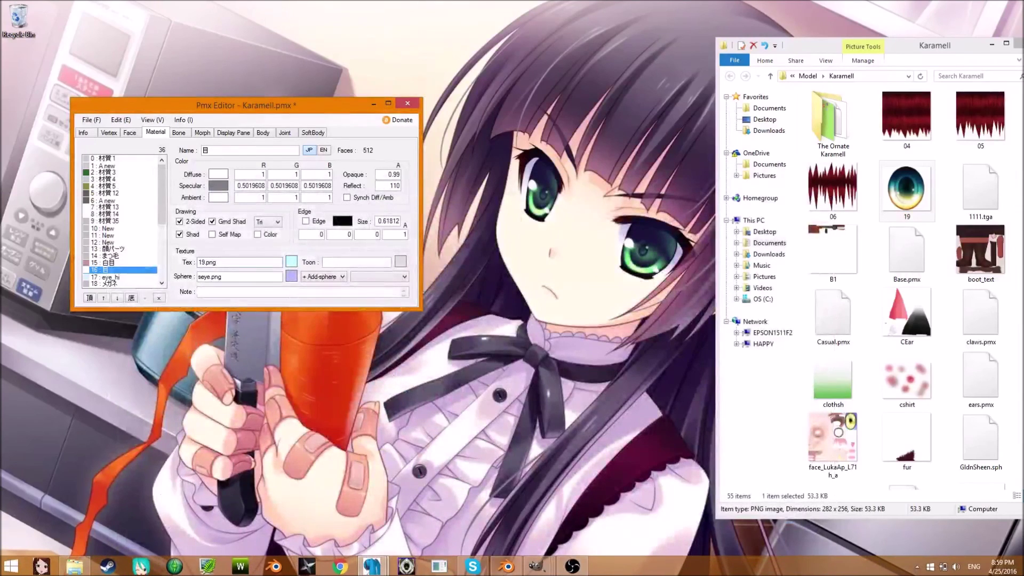
pyautogui.click(572, 566)
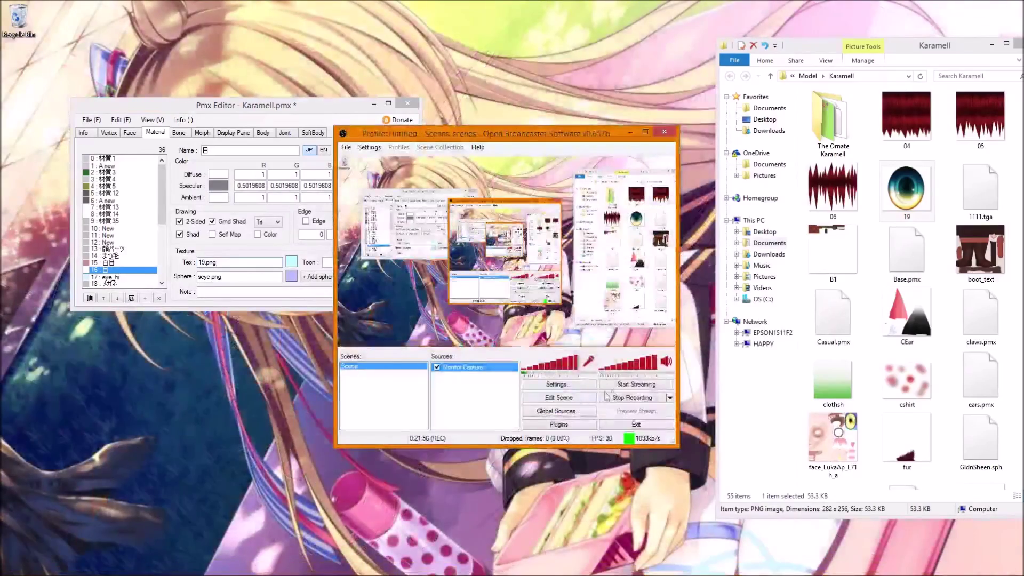